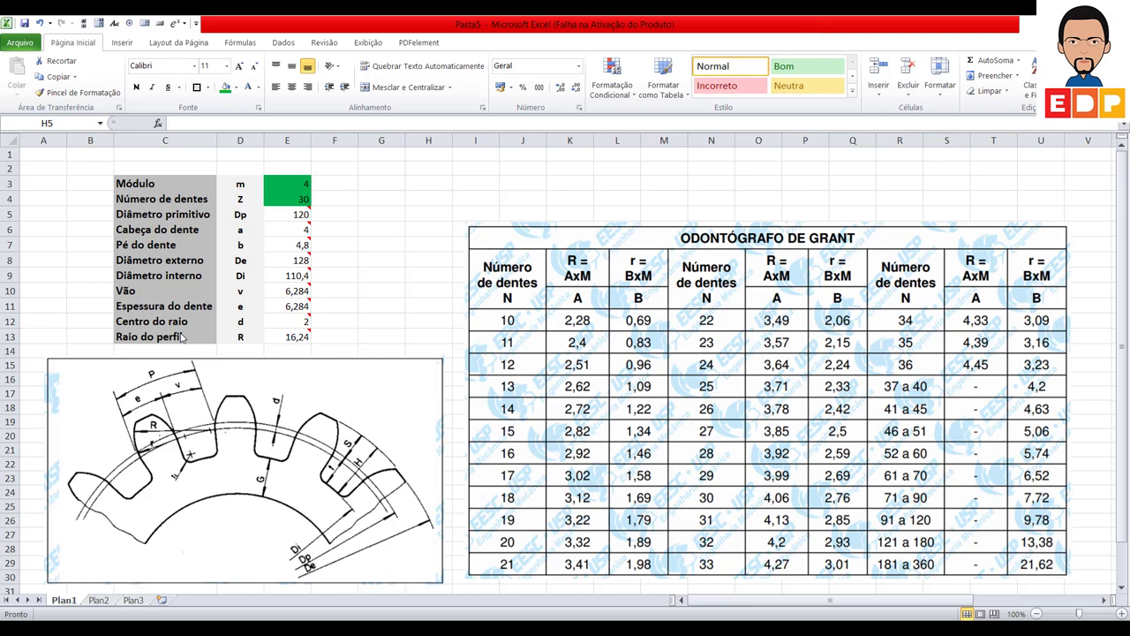
# Review the gear formulas in E5–E13, then drag the Grant odontograph table up beside the parameter list
pyautogui.click(300, 213)
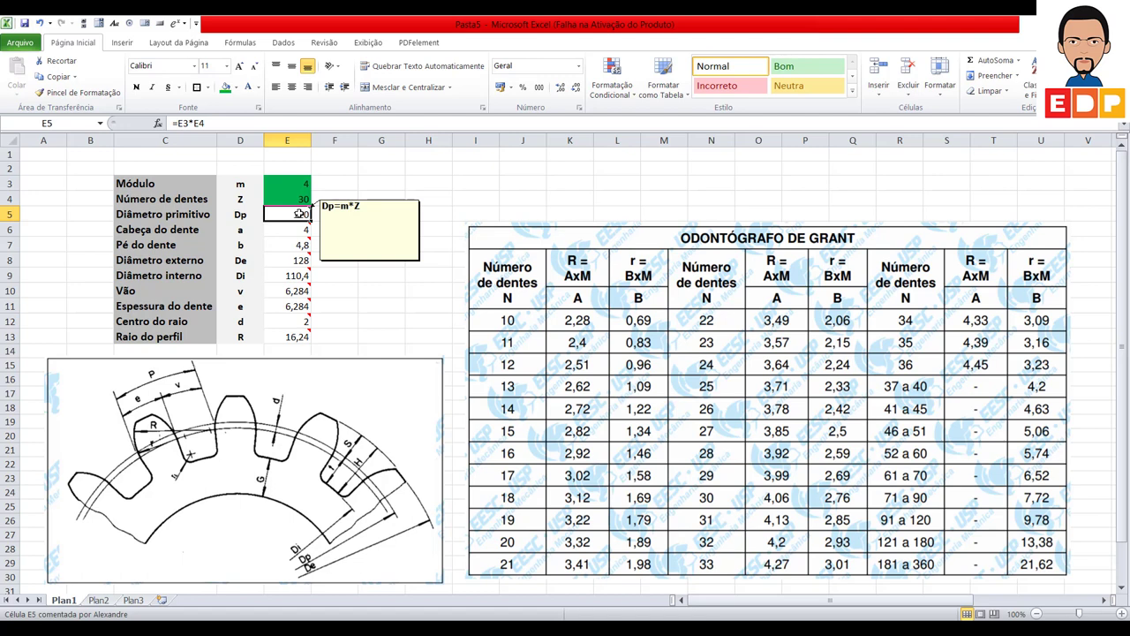
pyautogui.moveTo(296, 230)
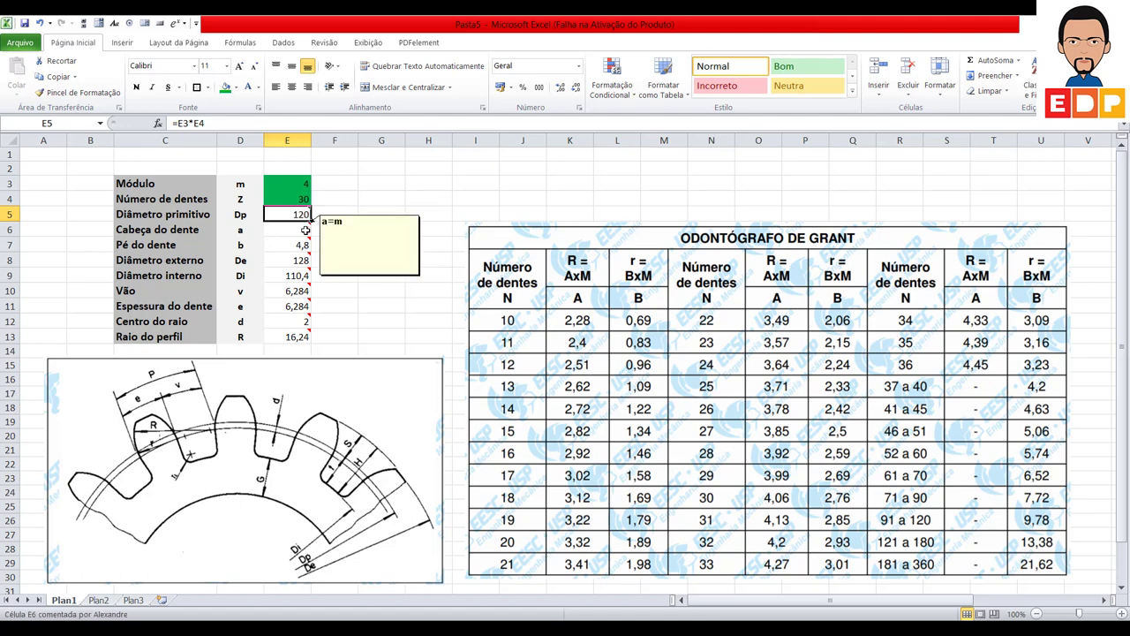
pyautogui.click(306, 229)
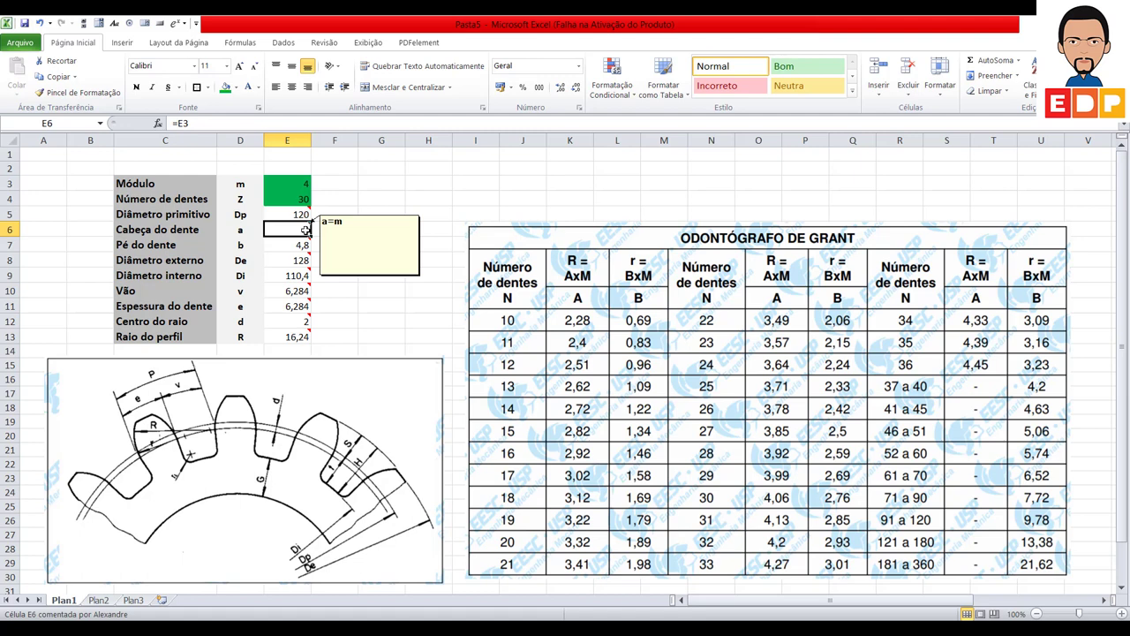
pyautogui.press('Down')
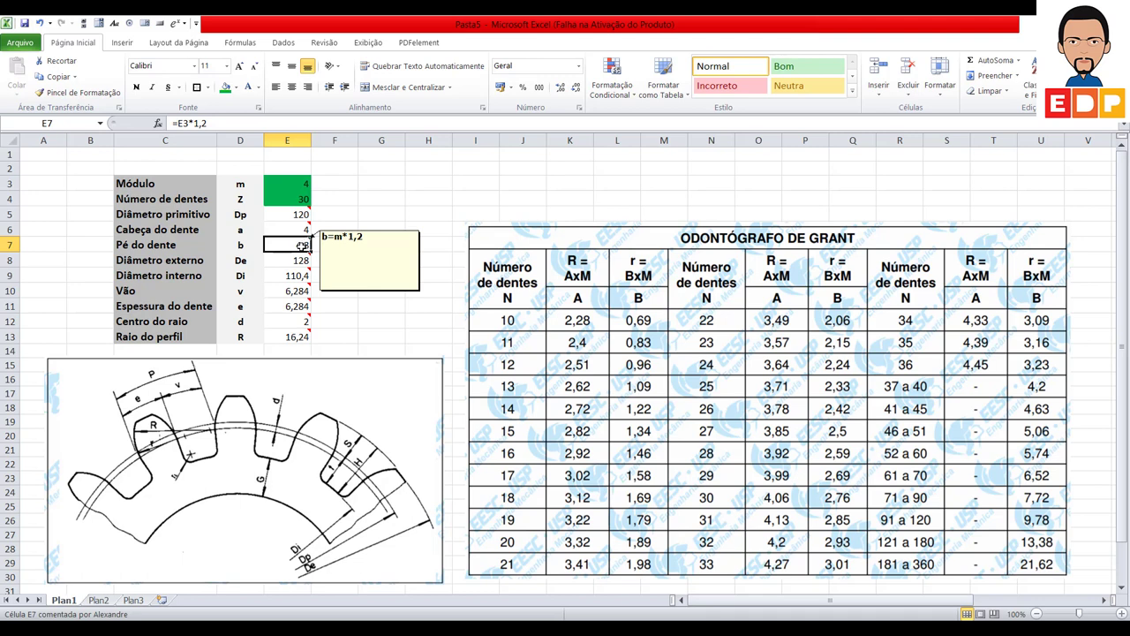
pyautogui.click(303, 260)
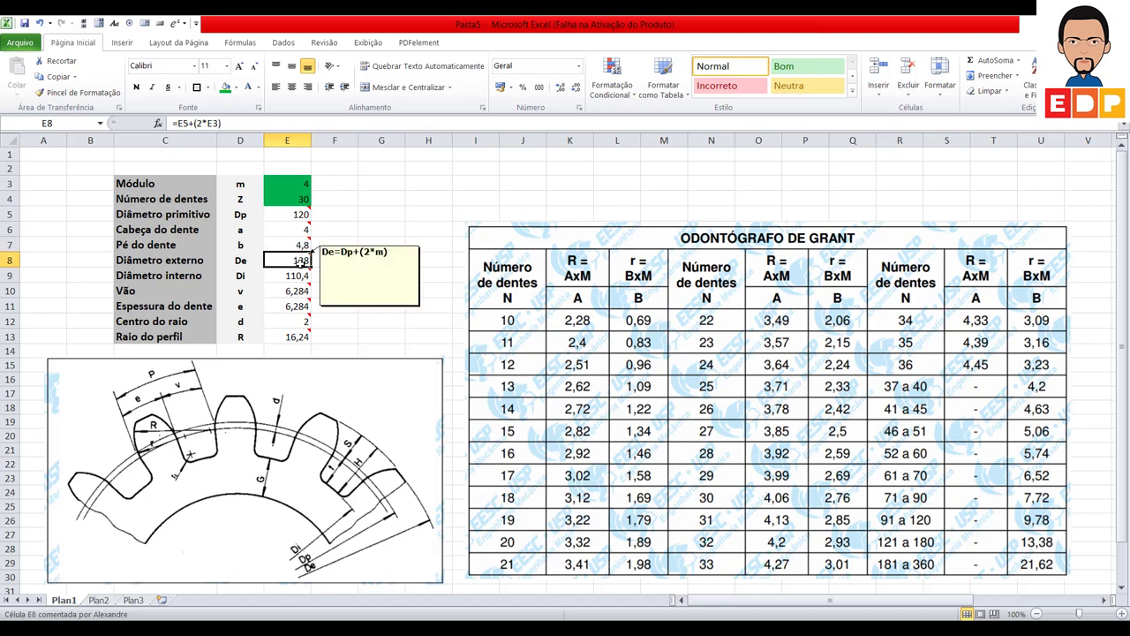
pyautogui.click(301, 275)
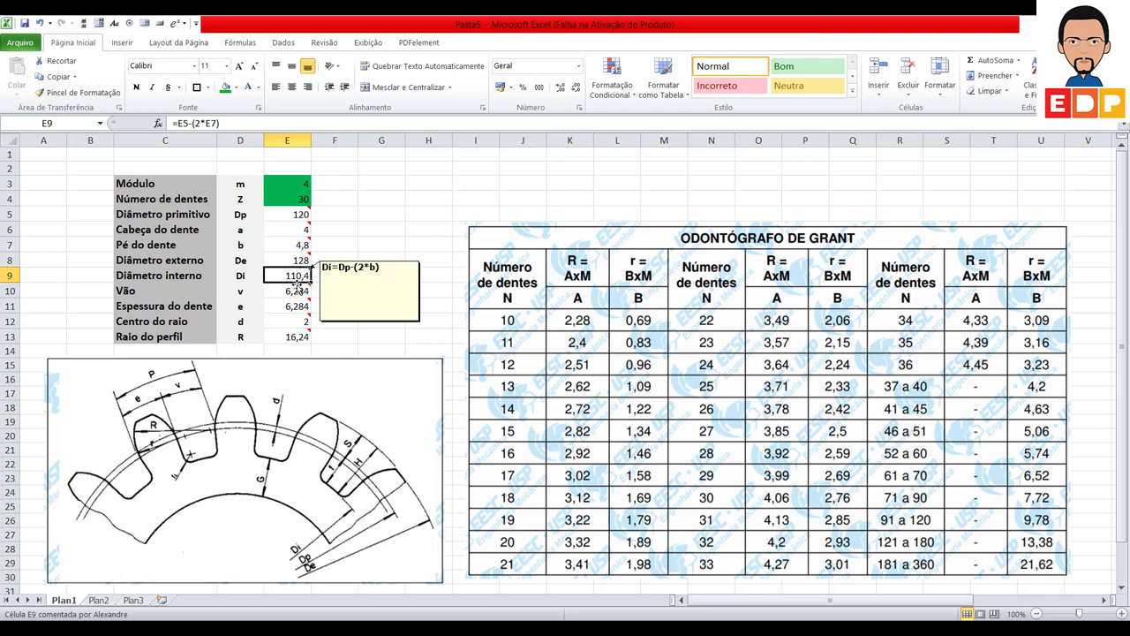
pyautogui.click(297, 290)
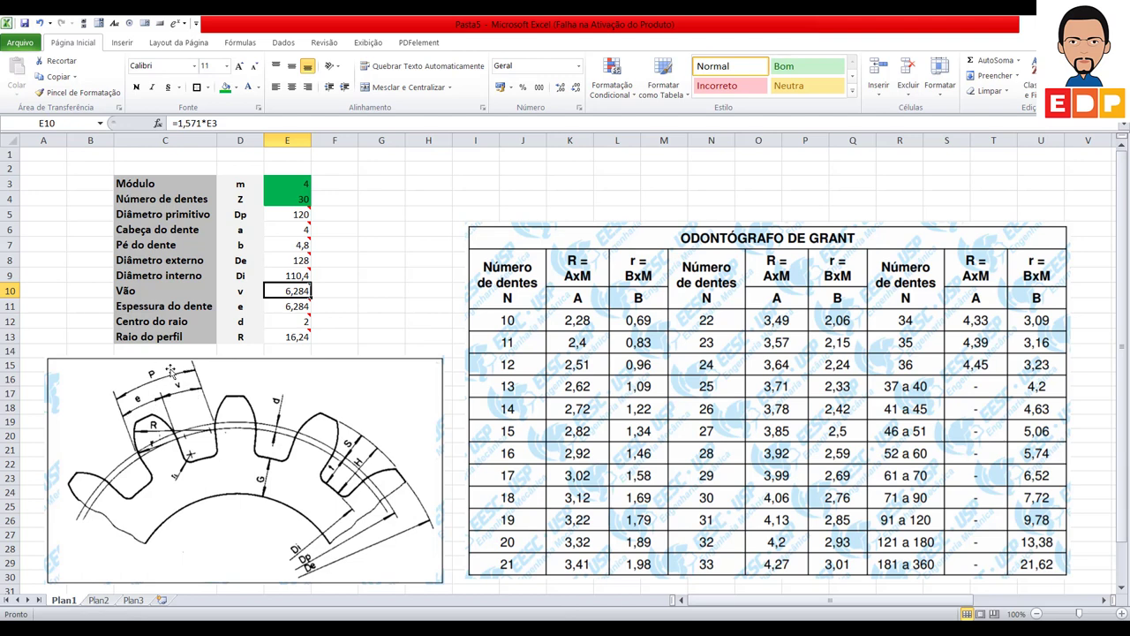
pyautogui.click(300, 320)
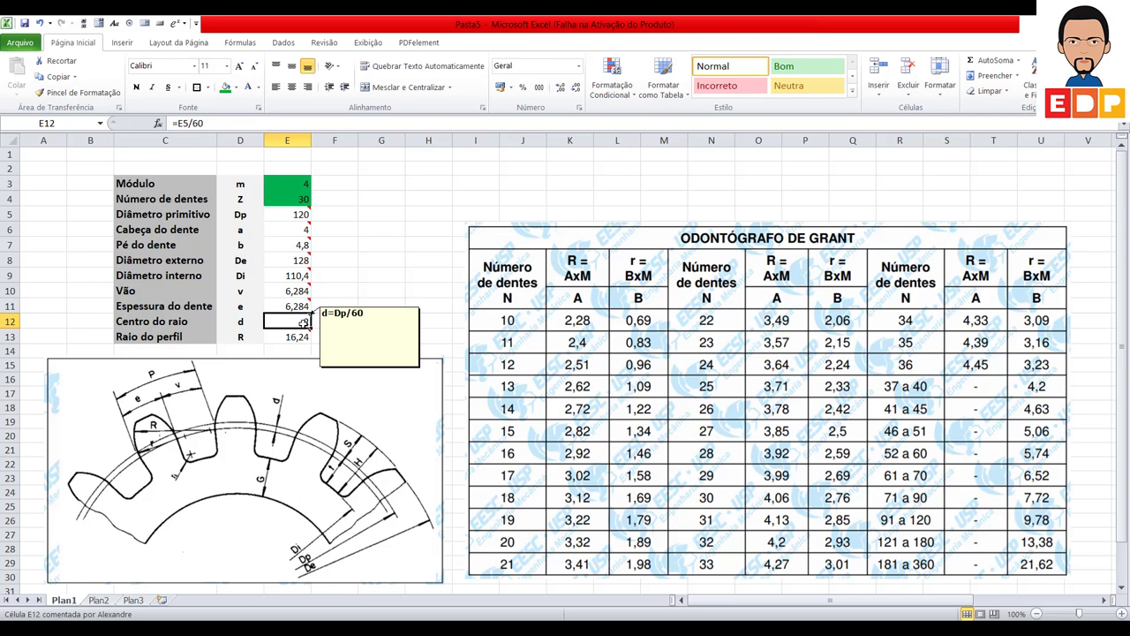
pyautogui.moveTo(305, 322)
pyautogui.click(291, 338)
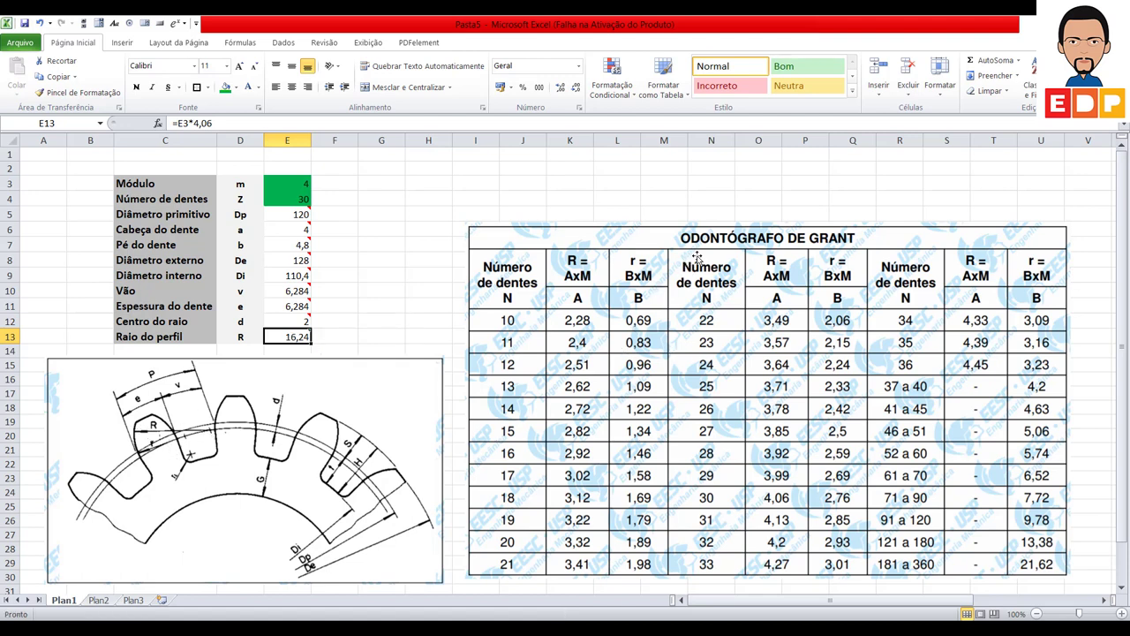
pyautogui.moveTo(697, 257)
pyautogui.mouseDown()
pyautogui.moveTo(703, 235)
pyautogui.moveTo(712, 248)
pyautogui.mouseUp()
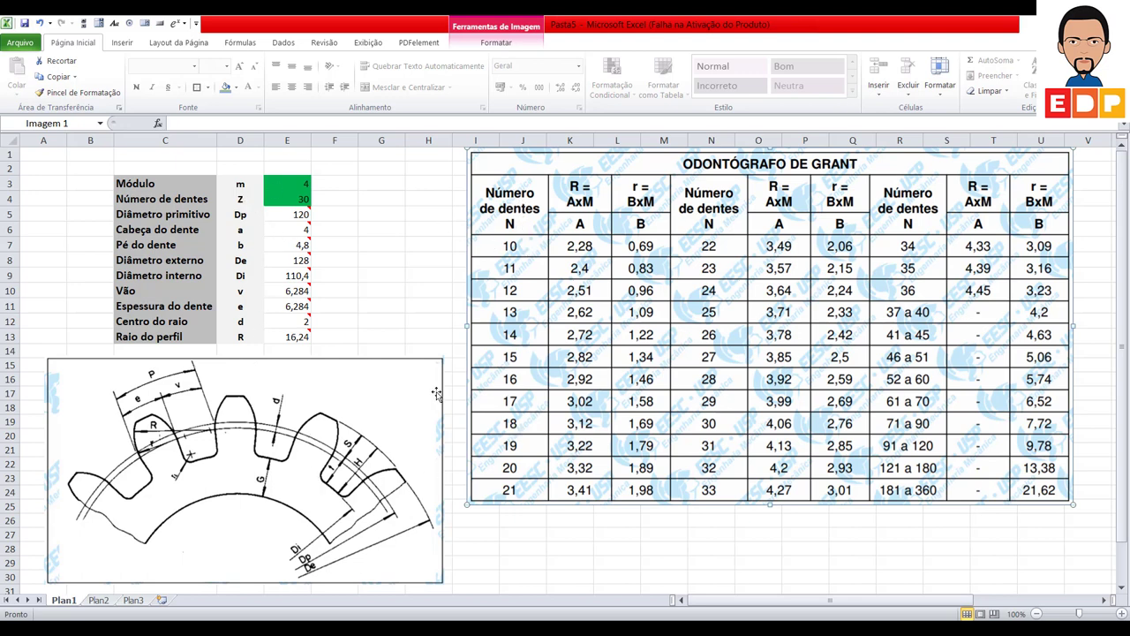
# Check the number-of-teeth value in E4 and the profile radius formula in E13
pyautogui.click(303, 198)
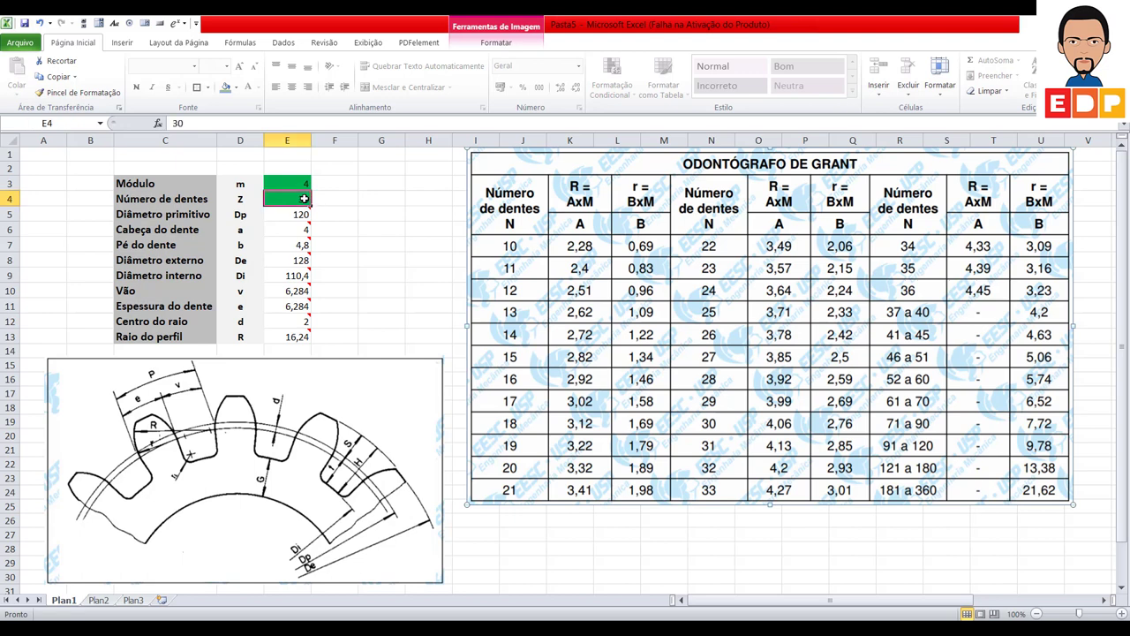
pyautogui.click(303, 338)
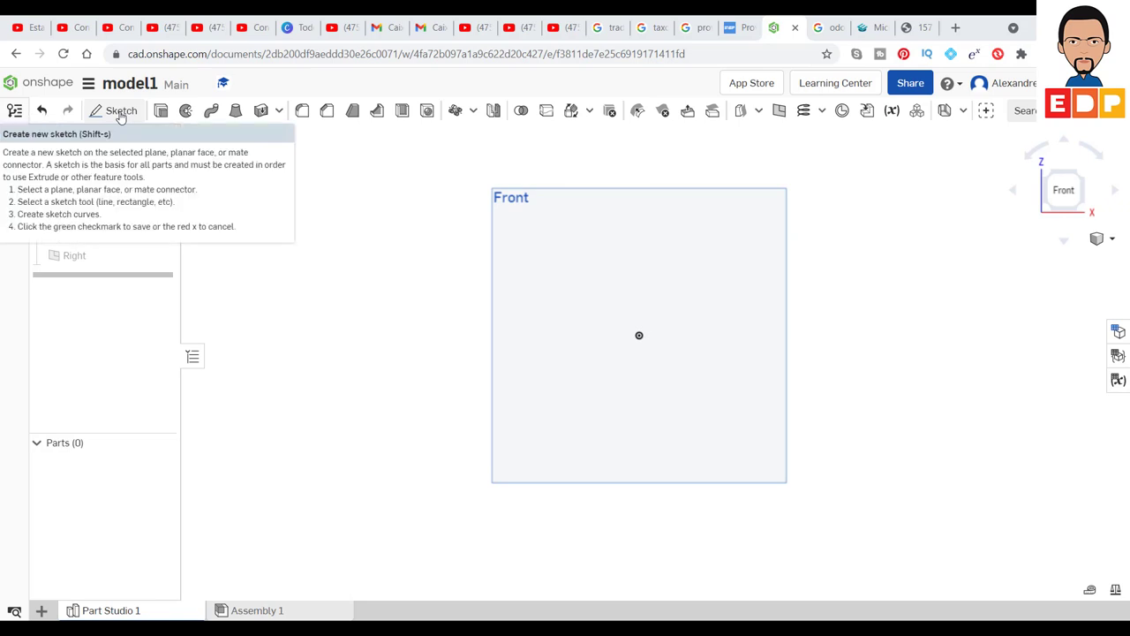
# Start a new sketch on the Front plane, checking the Pasta5 gear sheet for values
pyautogui.click(120, 113)
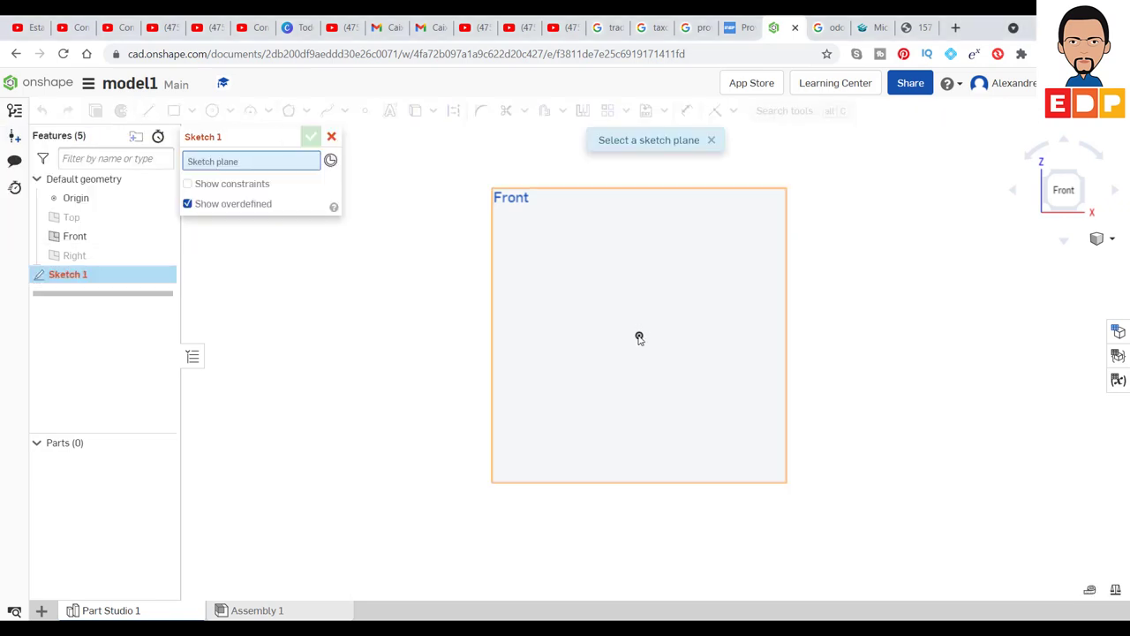
pyautogui.moveTo(75, 236)
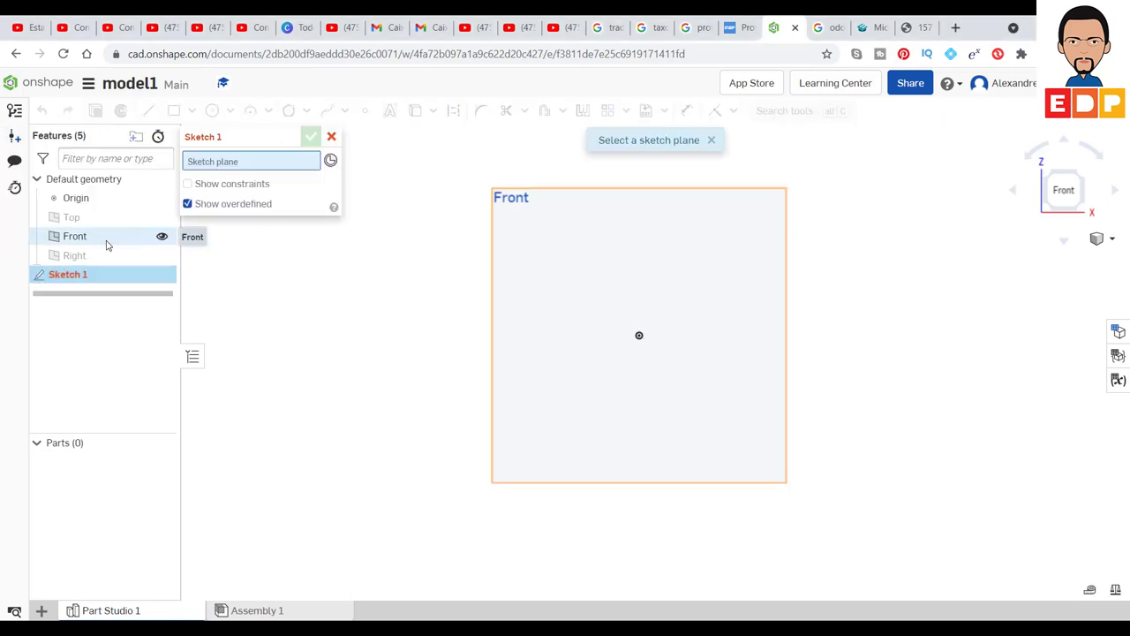
pyautogui.click(106, 245)
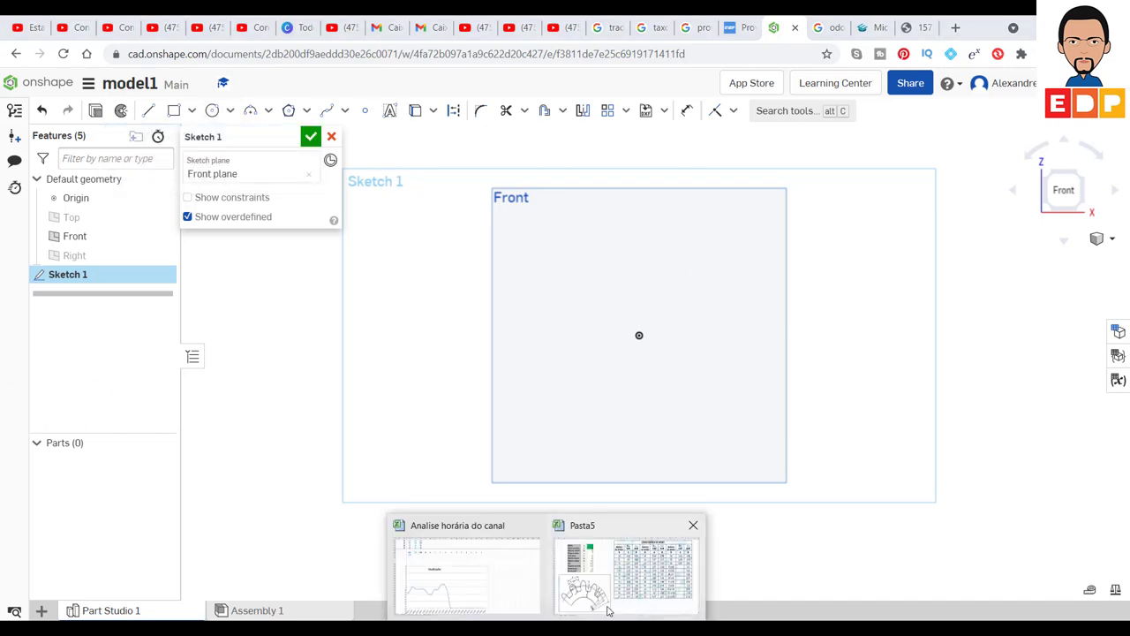
pyautogui.click(607, 609)
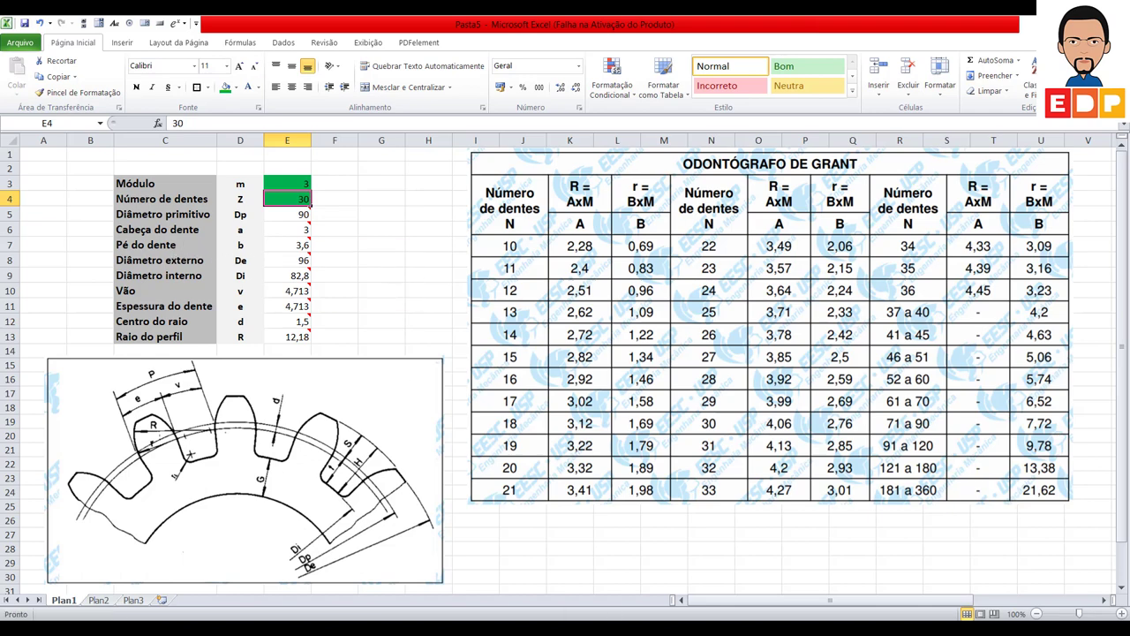
pyautogui.hotkey('alt', 'Tab')
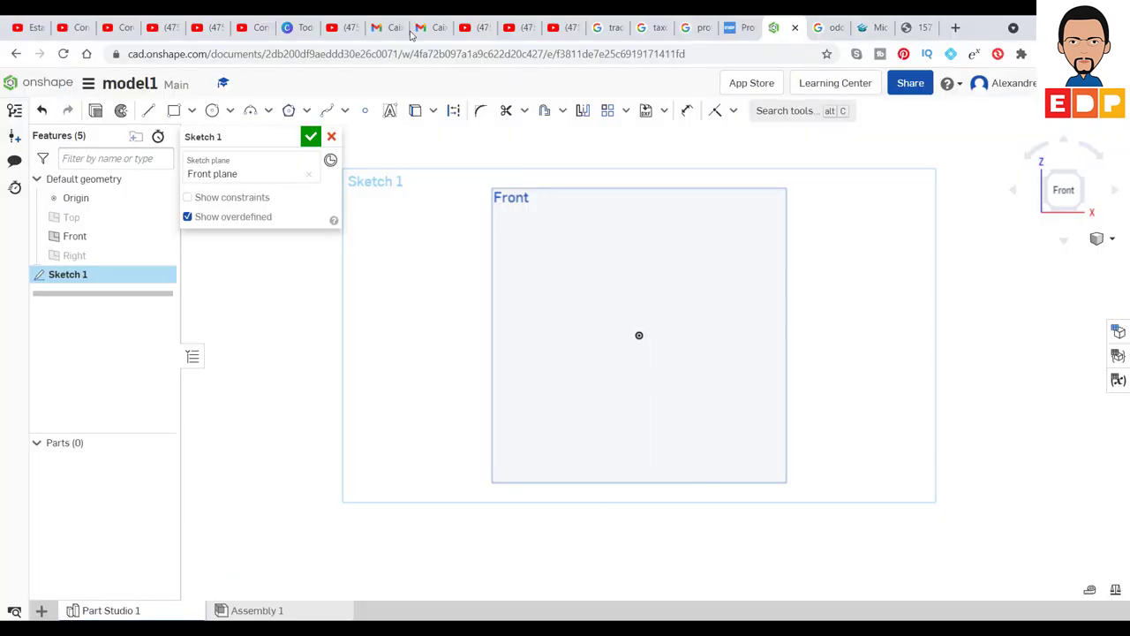
# Draw a circle centred on the origin, dimension it to Ø96 mm, and close the sketch
pyautogui.click(212, 110)
pyautogui.click(639, 335)
pyautogui.click(747, 262)
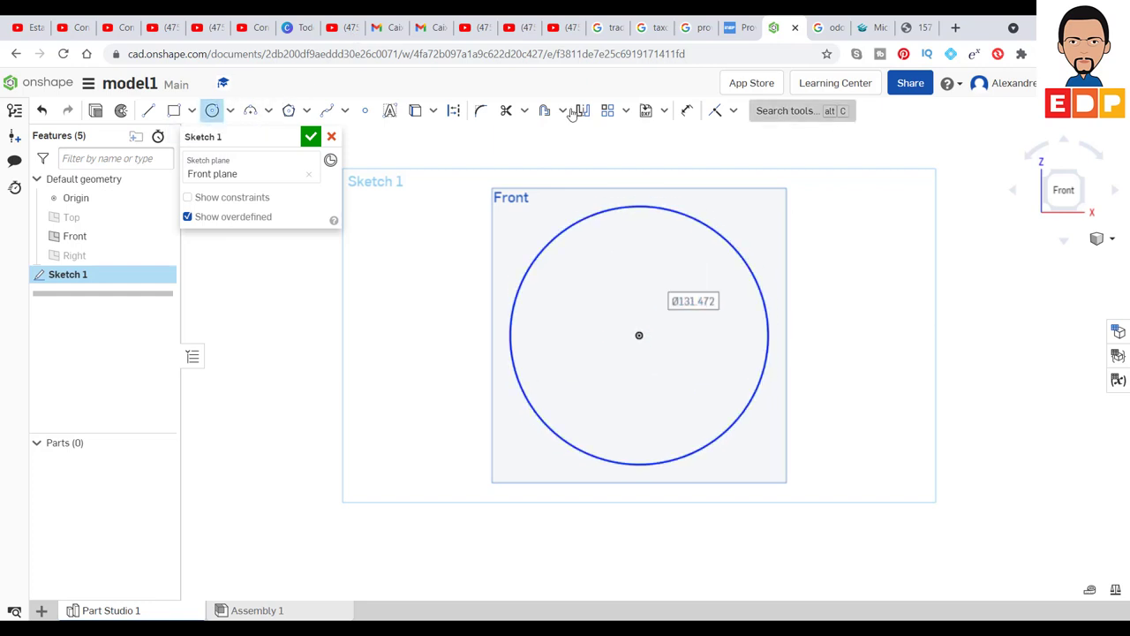
pyautogui.click(687, 111)
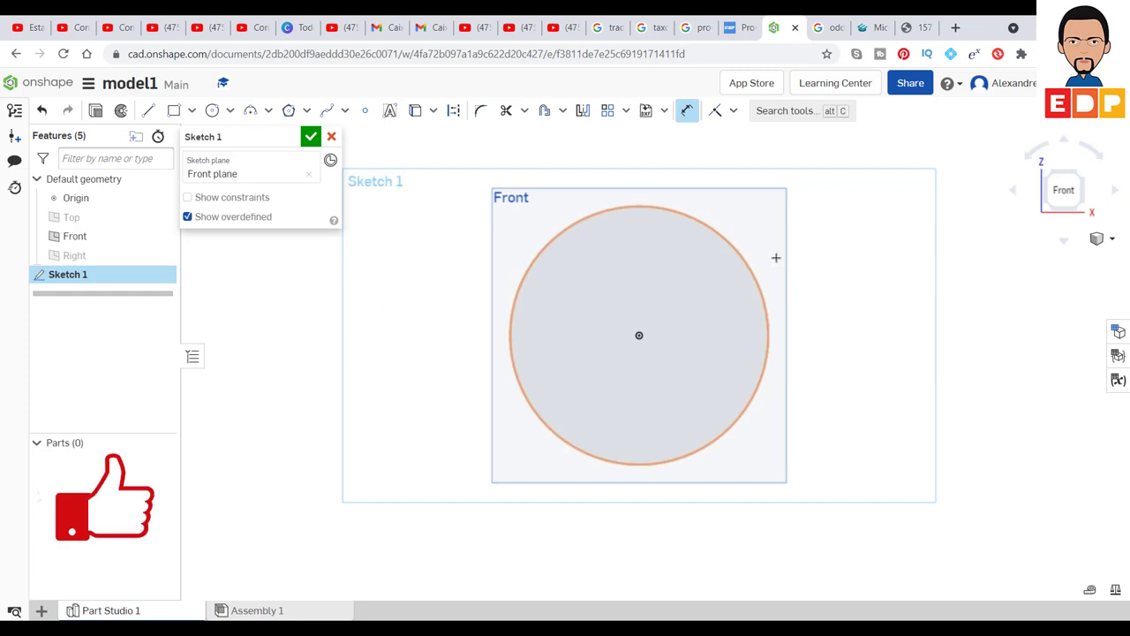
pyautogui.click(774, 259)
pyautogui.click(883, 300)
pyautogui.write('96')
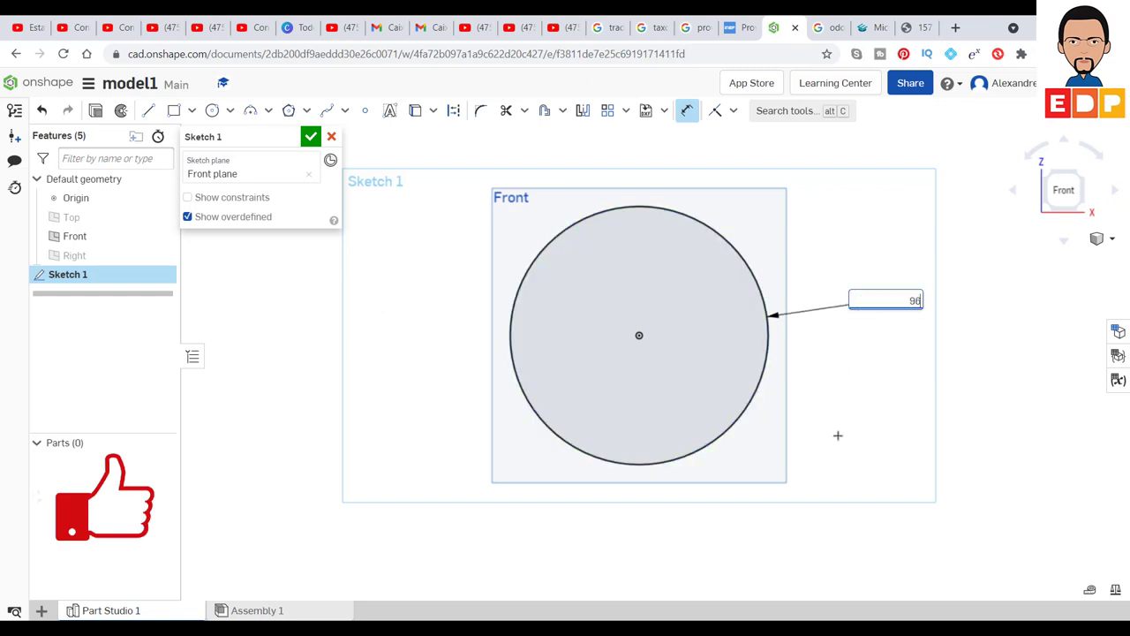
pyautogui.press('Return')
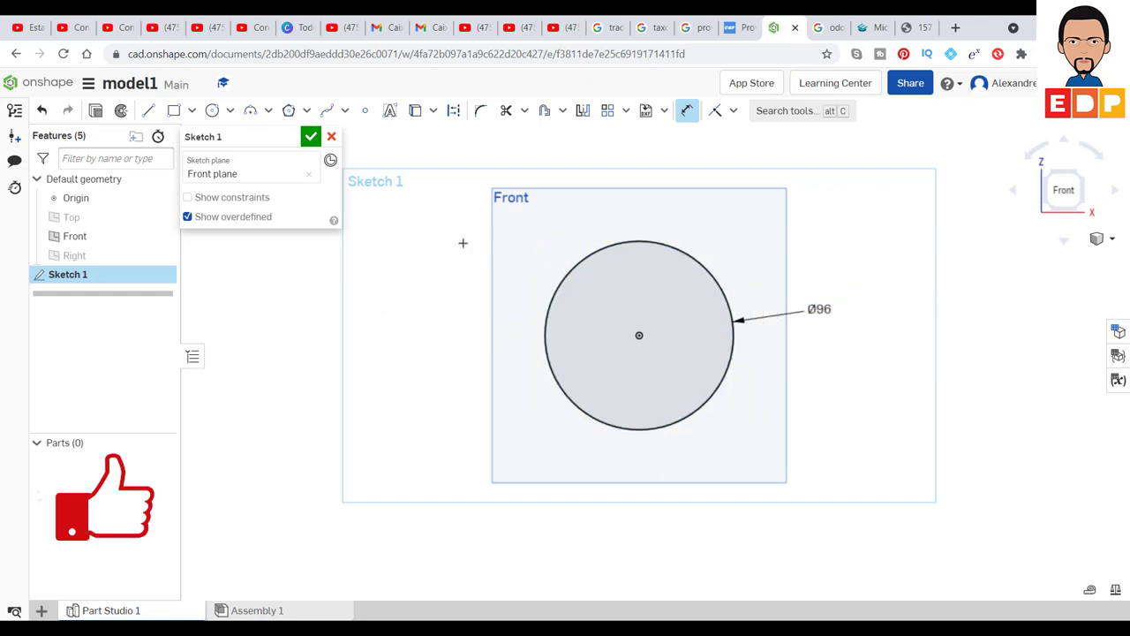
pyautogui.click(311, 136)
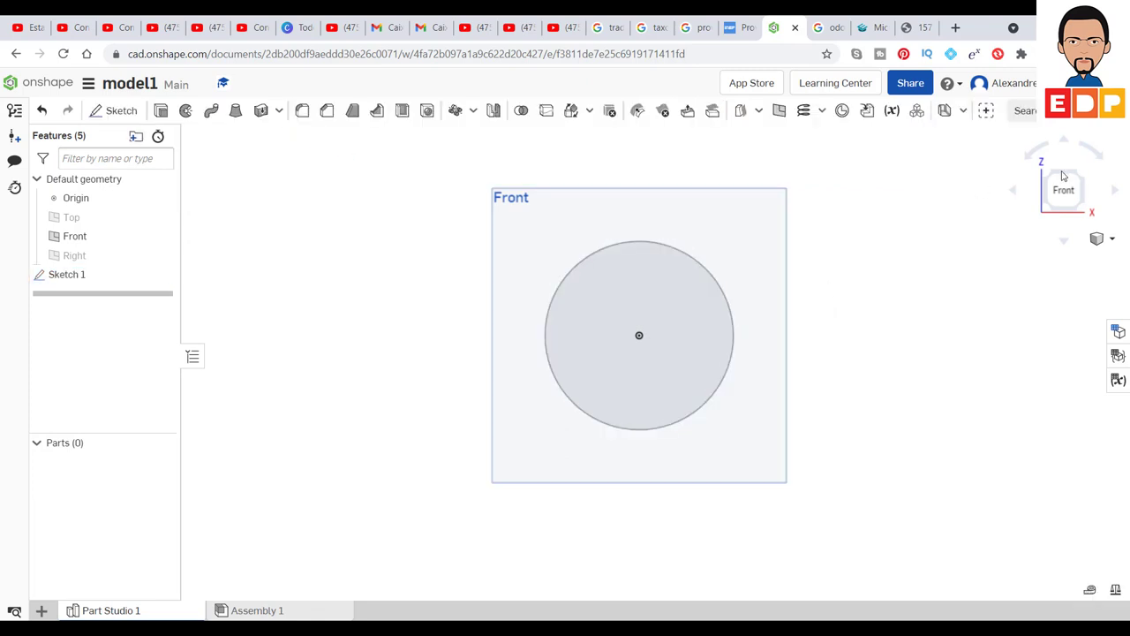
# Extrude the Ø96 circle symmetrically to 15 mm depth, then select the disc's front face
pyautogui.click(1086, 171)
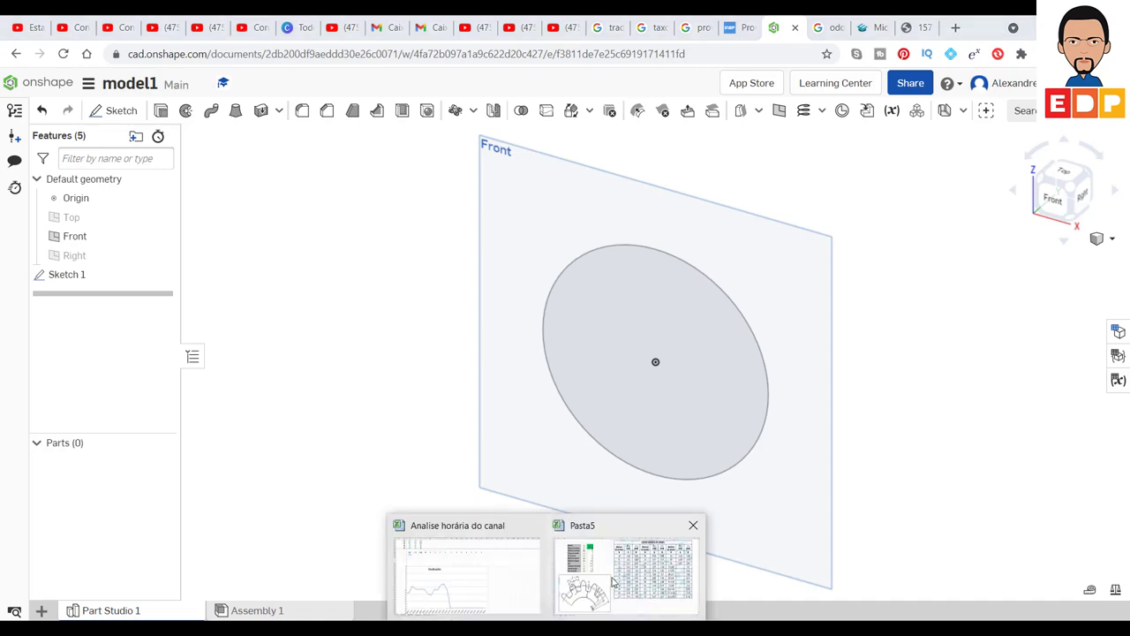
pyautogui.click(614, 581)
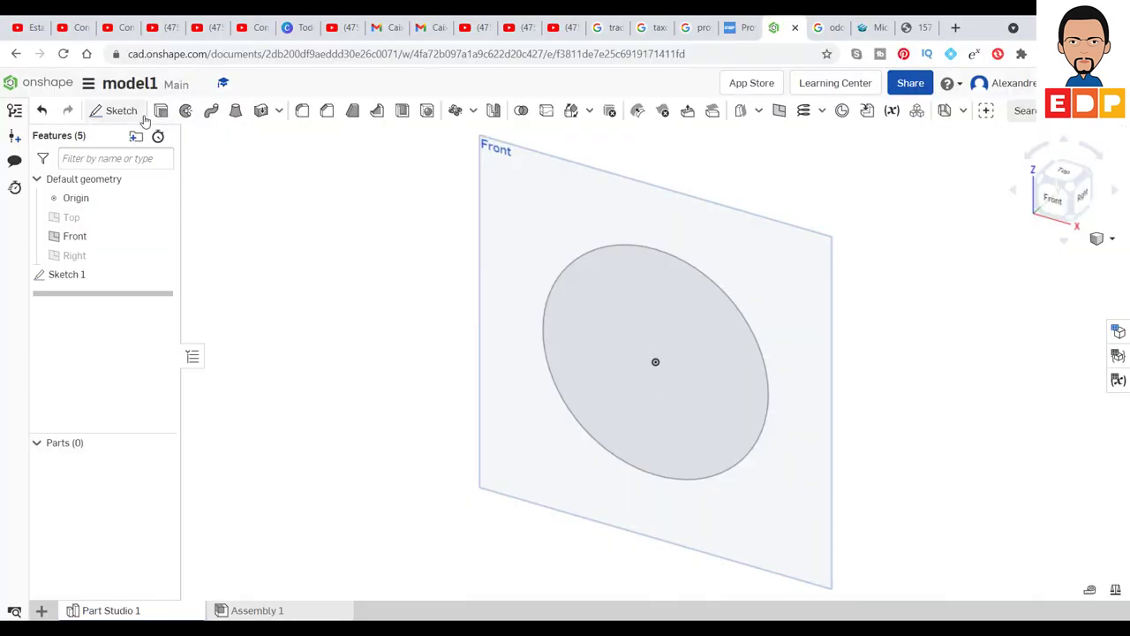
pyautogui.click(162, 113)
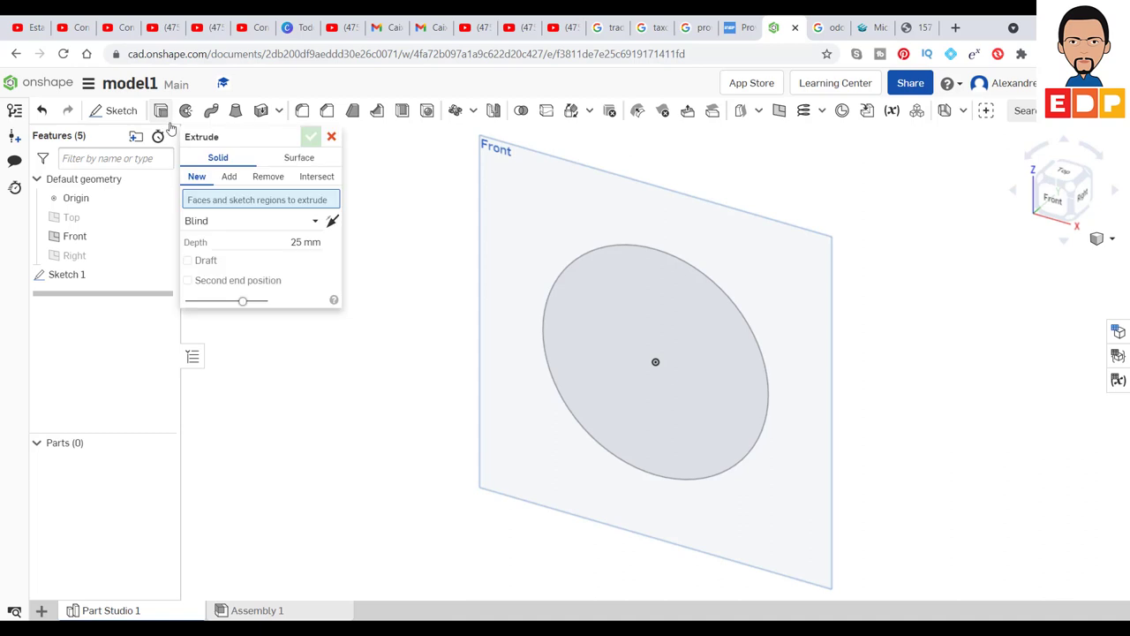
pyautogui.click(316, 223)
pyautogui.click(257, 264)
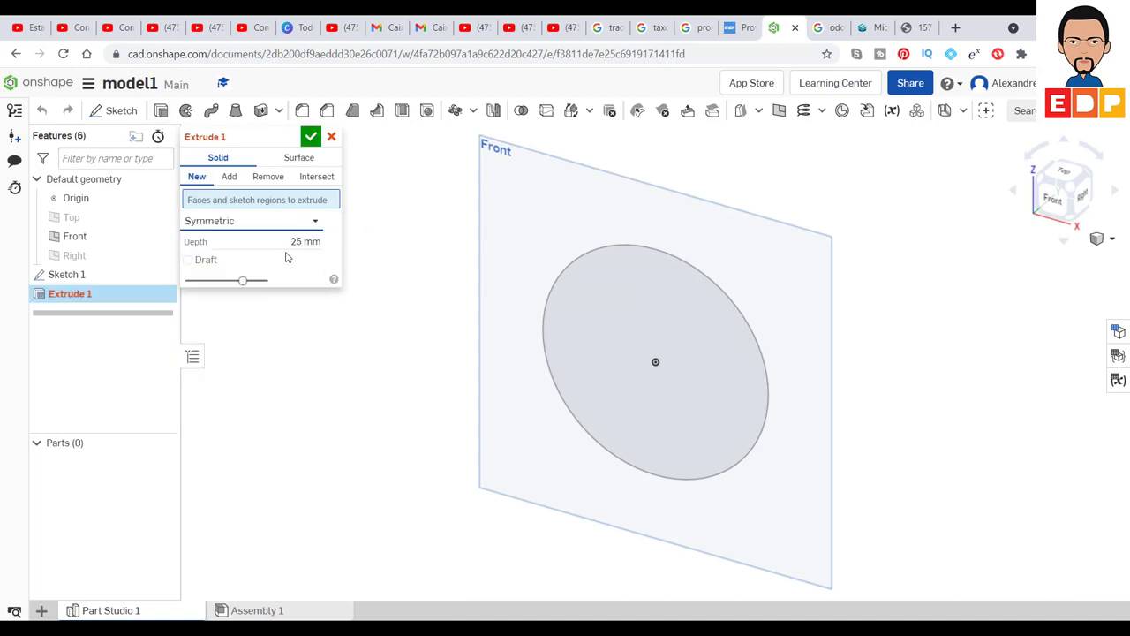
pyautogui.click(305, 241)
pyautogui.write('15')
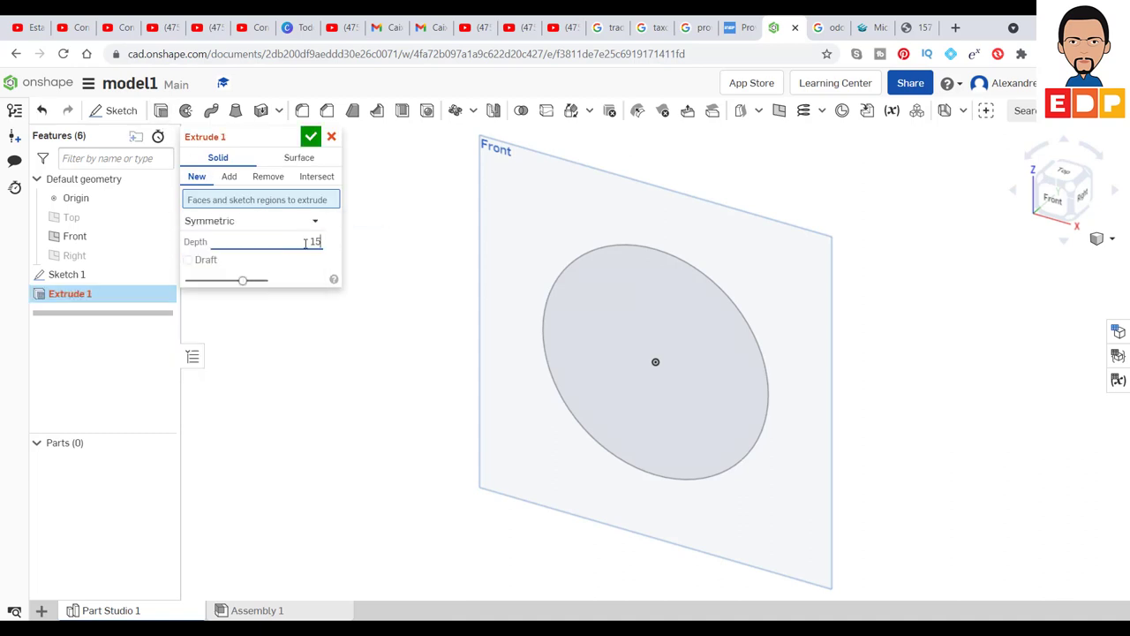
pyautogui.click(611, 291)
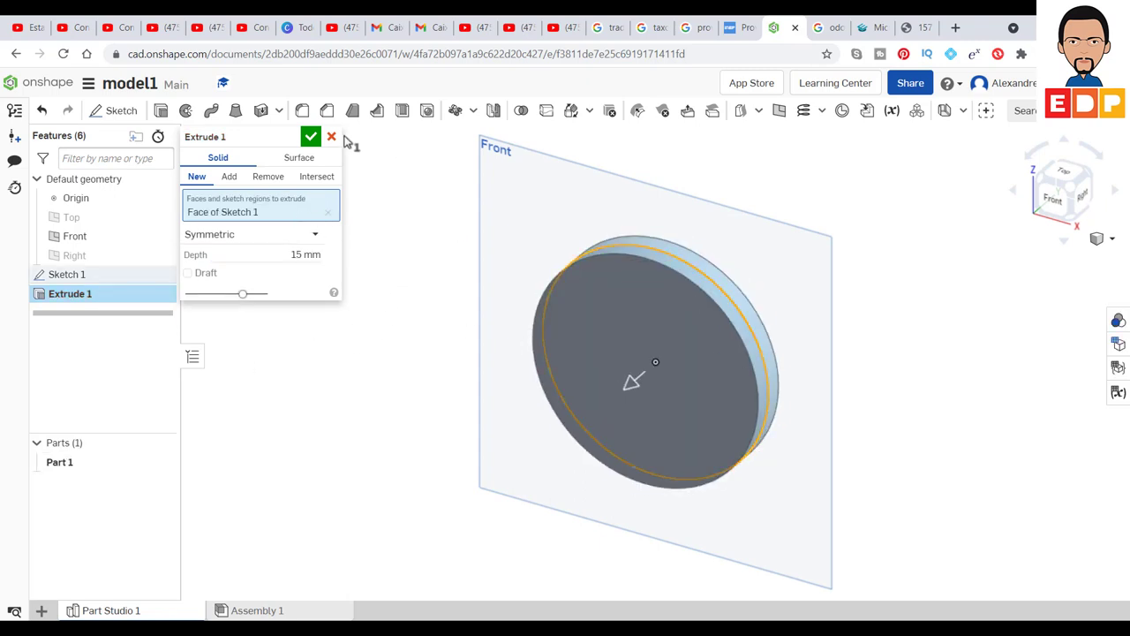
pyautogui.click(309, 139)
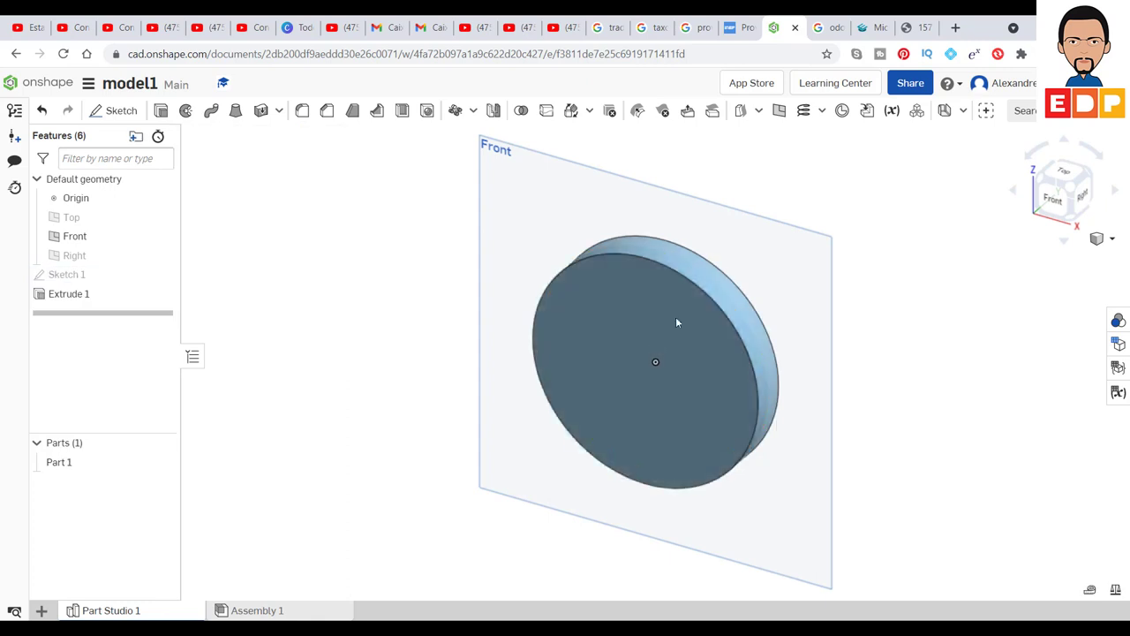
pyautogui.click(679, 398)
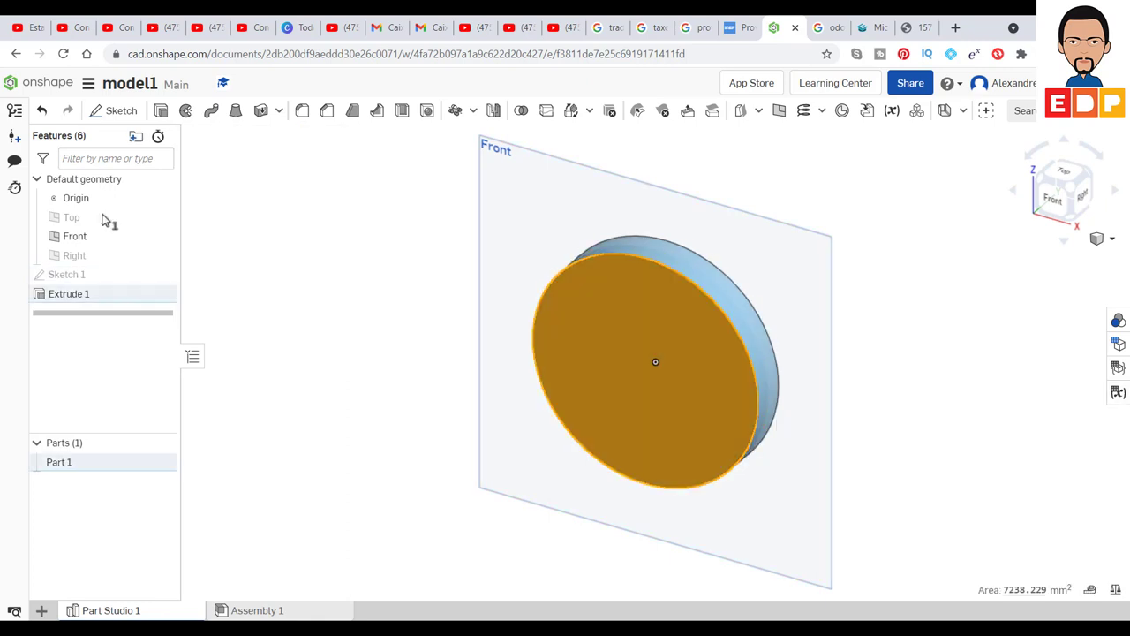
# Start a sketch on the disc's front face and view it straight on, centred
pyautogui.click(115, 111)
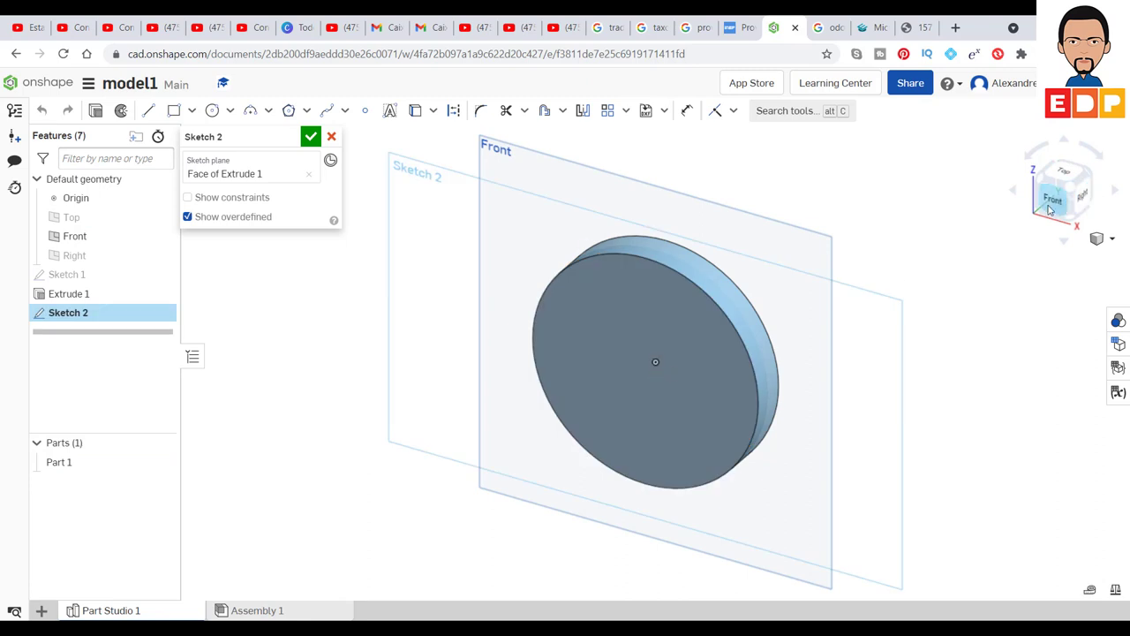
pyautogui.press('n')
pyautogui.scroll(5, 603, 354)
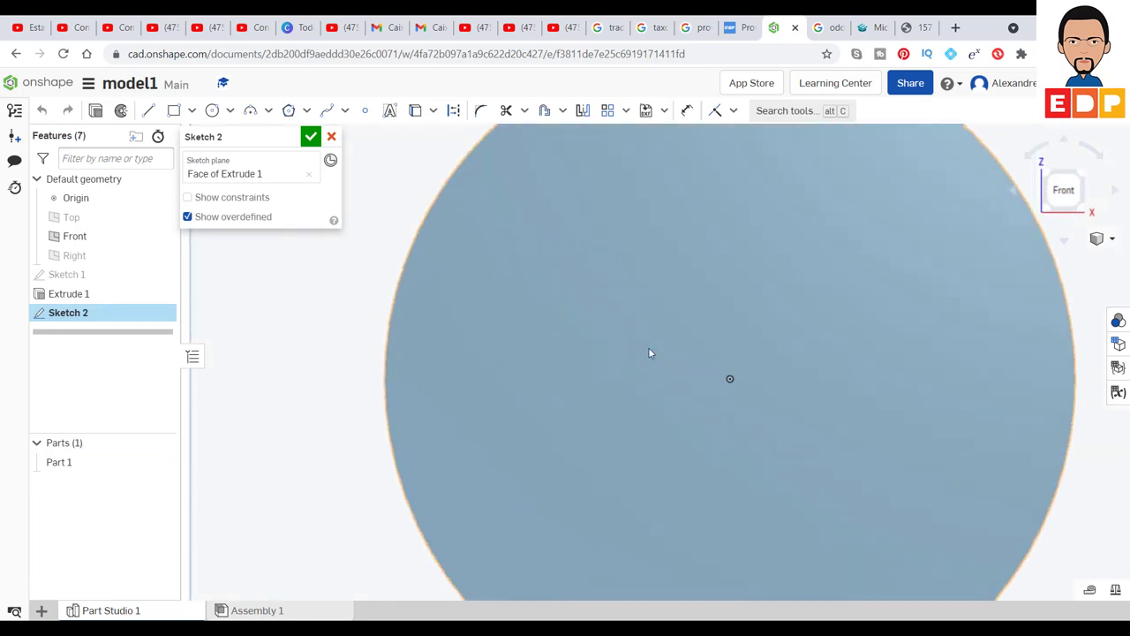
pyautogui.scroll(-3, 651, 353)
pyautogui.moveTo(730, 334); pyautogui.dragTo(619, 381, button='middle')
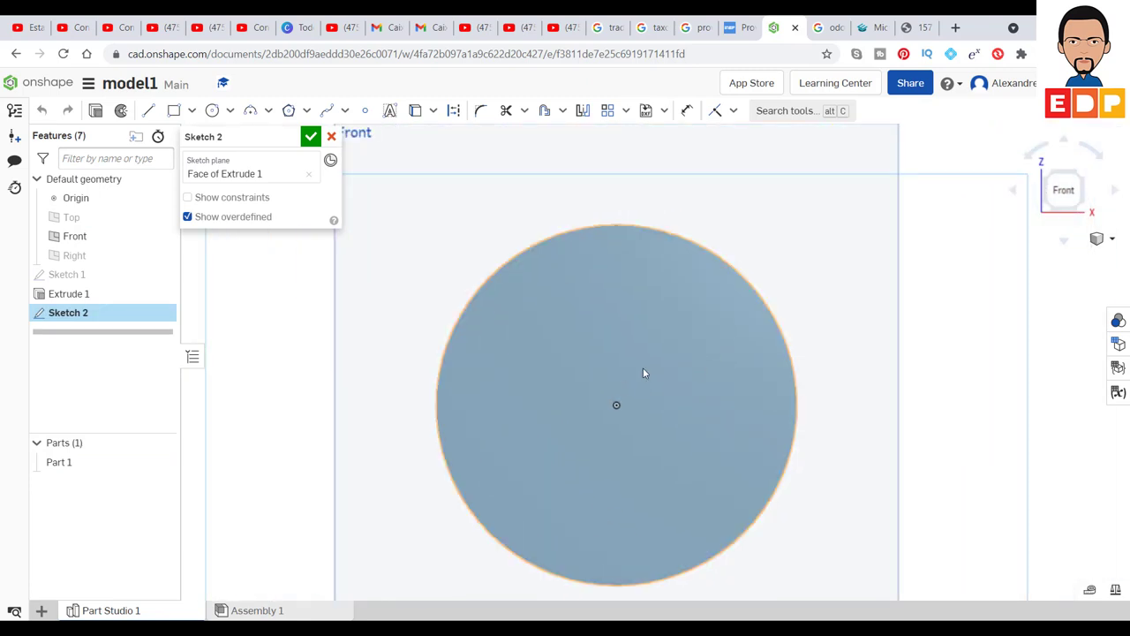
pyautogui.scroll(-2, 644, 371)
pyautogui.scroll(4, 644, 371)
pyautogui.scroll(-2, 865, 330)
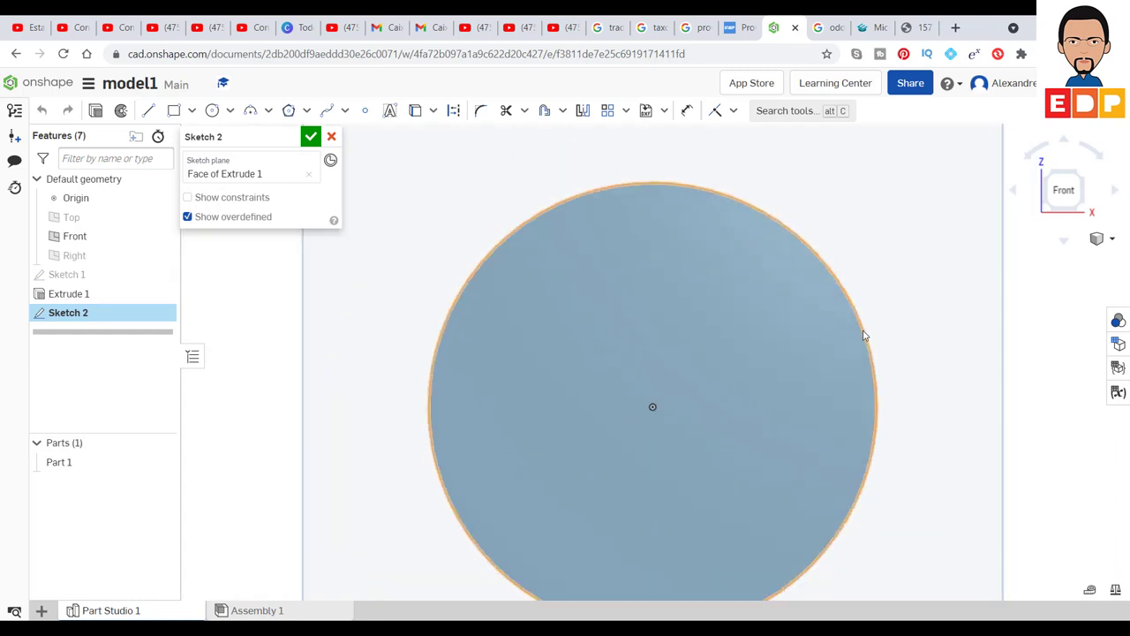
pyautogui.moveTo(914, 322); pyautogui.dragTo(938, 283, button='middle')
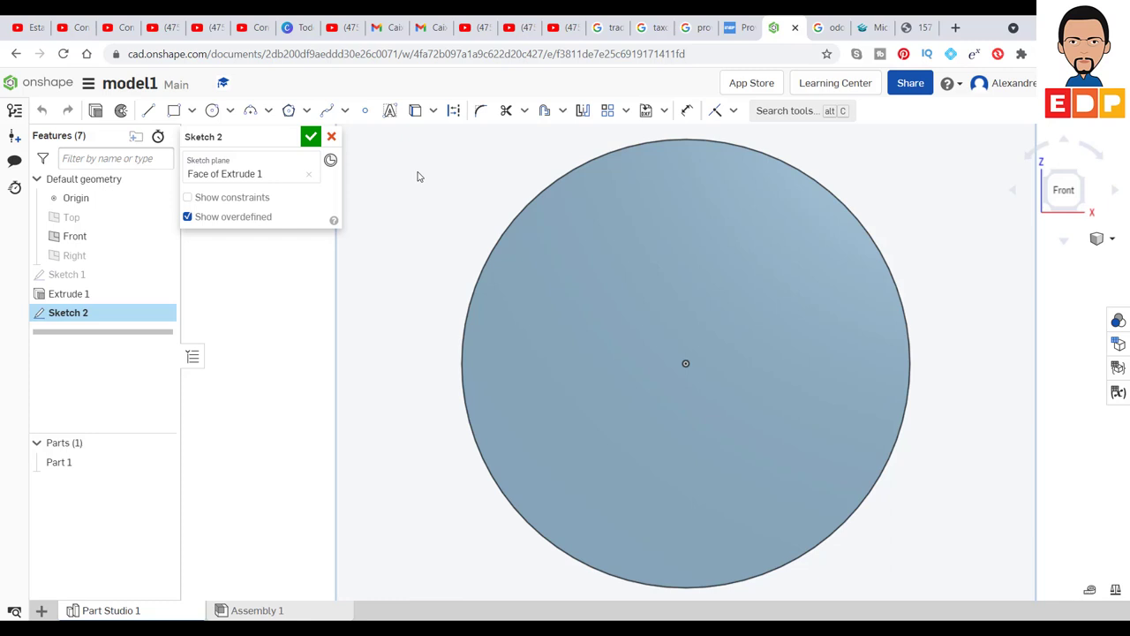
# Draw a vertical line from the disc centre up past the rim
pyautogui.click(150, 117)
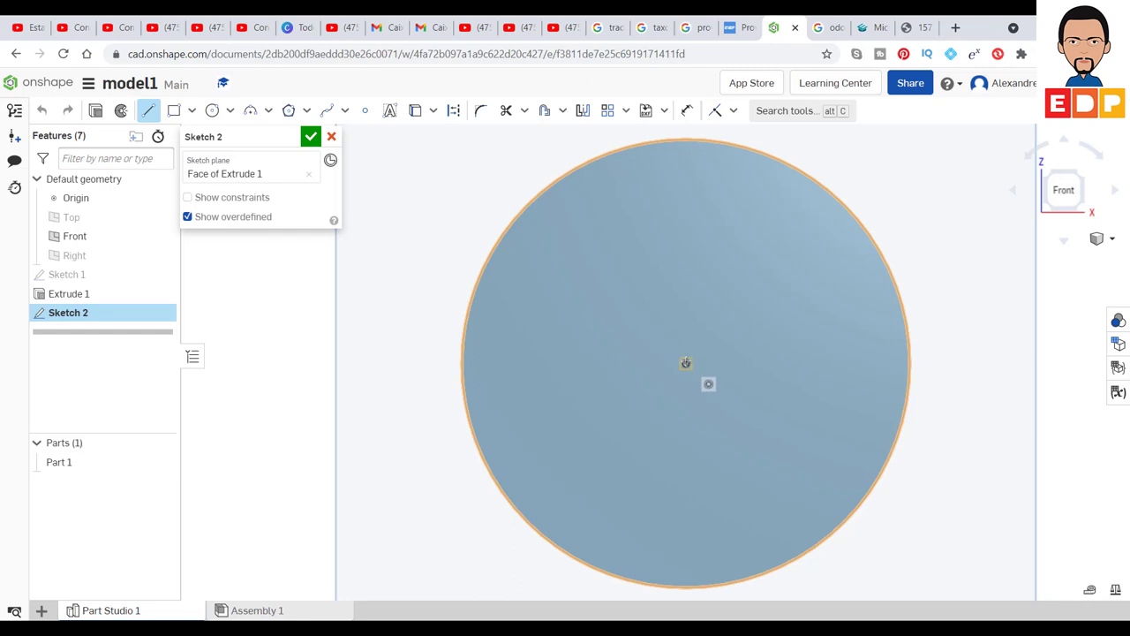
pyautogui.click(685, 363)
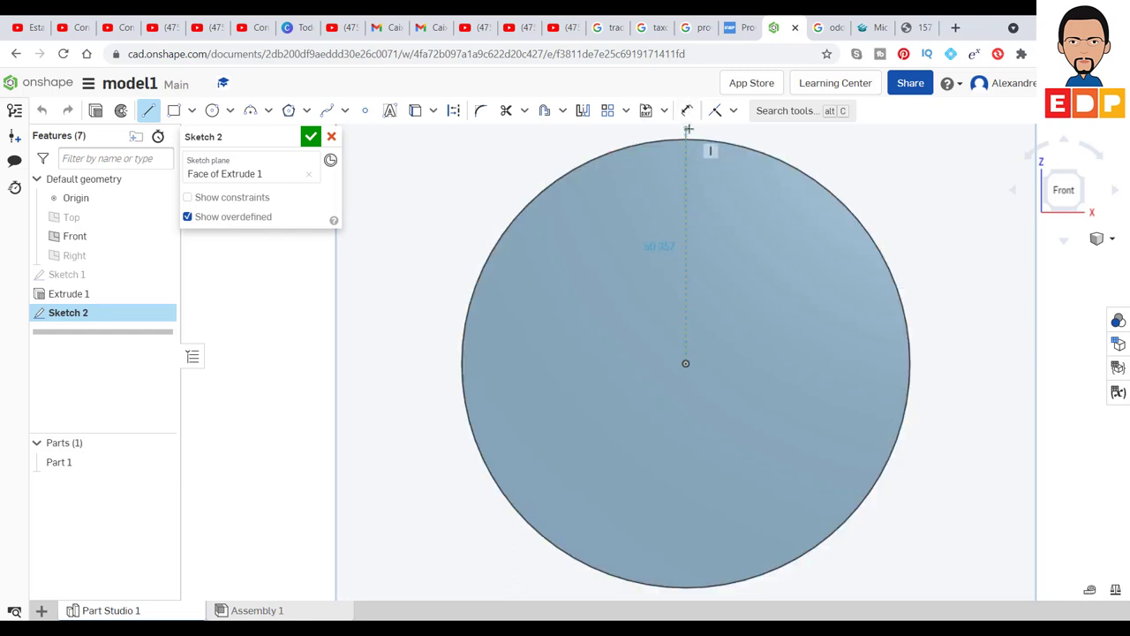
pyautogui.moveTo(686, 166); pyautogui.dragTo(673, 361, button='middle')
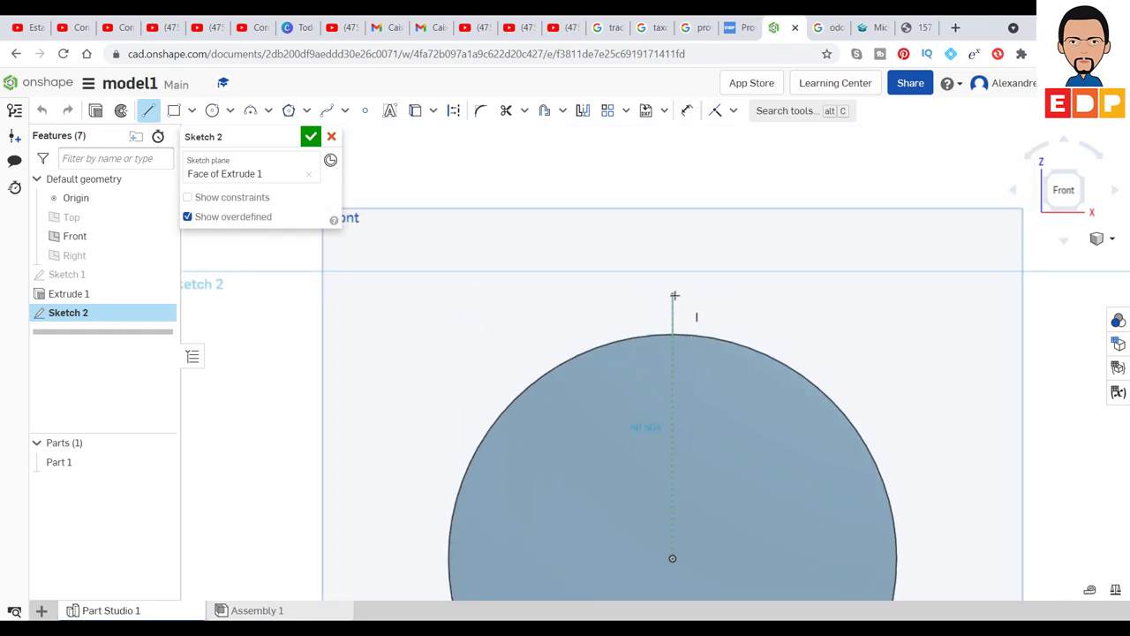
pyautogui.click(672, 294)
pyautogui.press('Escape')
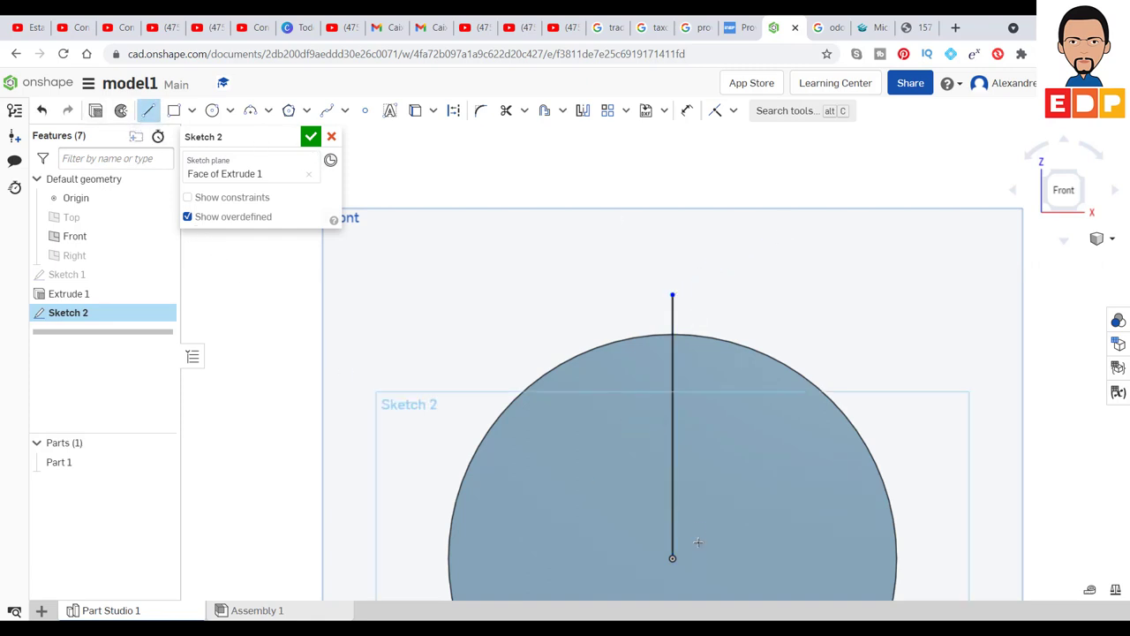
# Draw two angled lines from the centre past the rim, one either side of the vertical
pyautogui.click(671, 558)
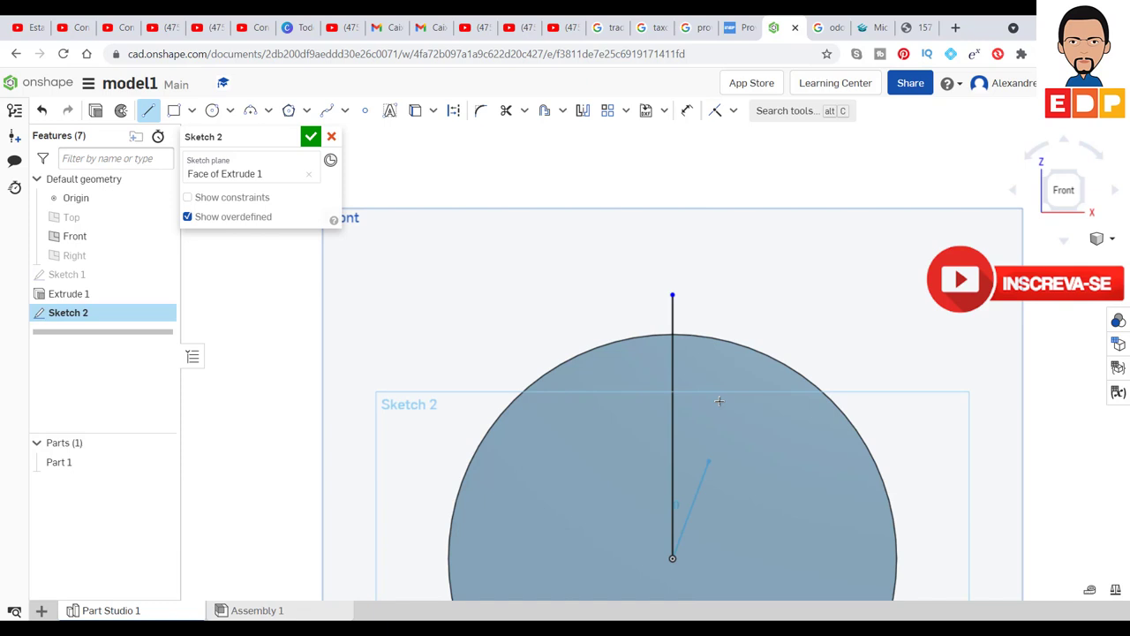
pyautogui.click(721, 292)
pyautogui.press('Escape')
pyautogui.press('Escape')
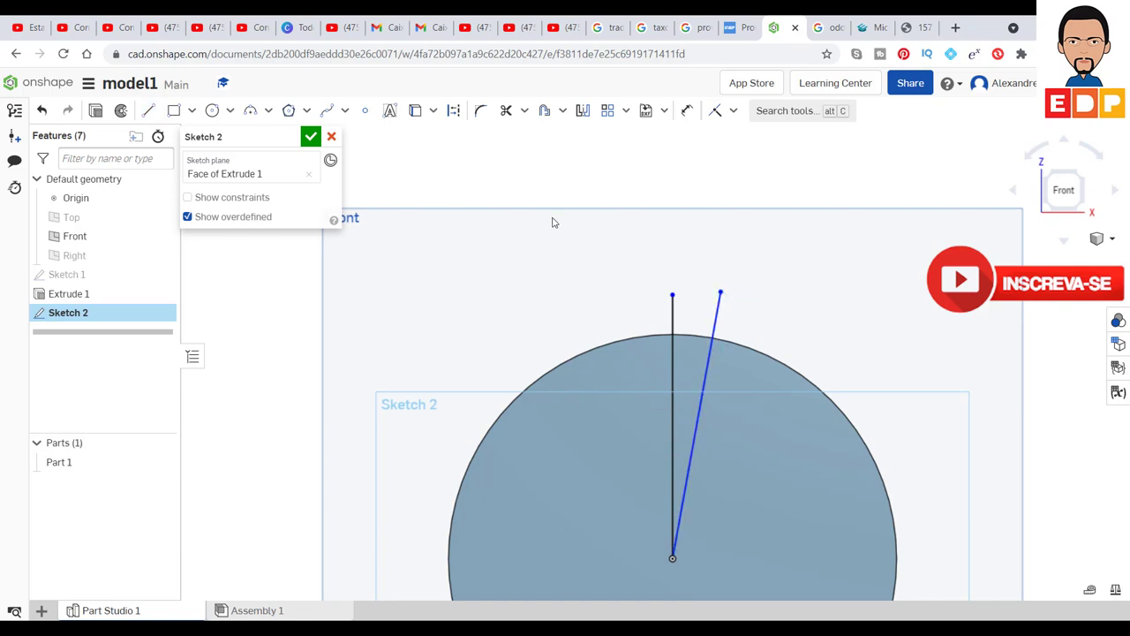
pyautogui.press('l')
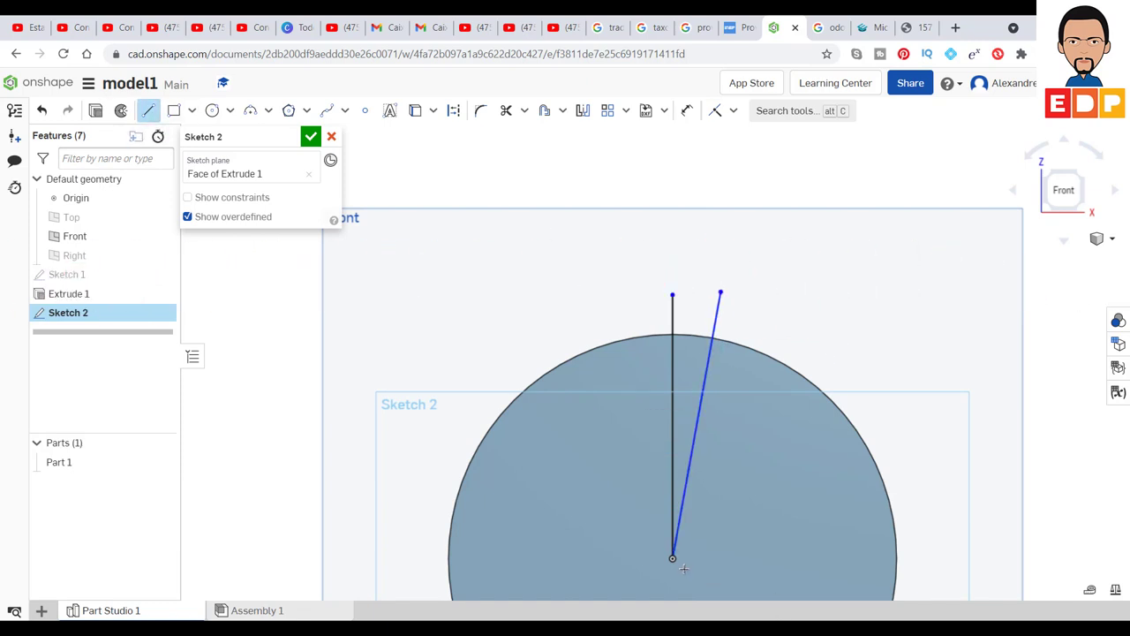
pyautogui.click(672, 558)
pyautogui.click(626, 290)
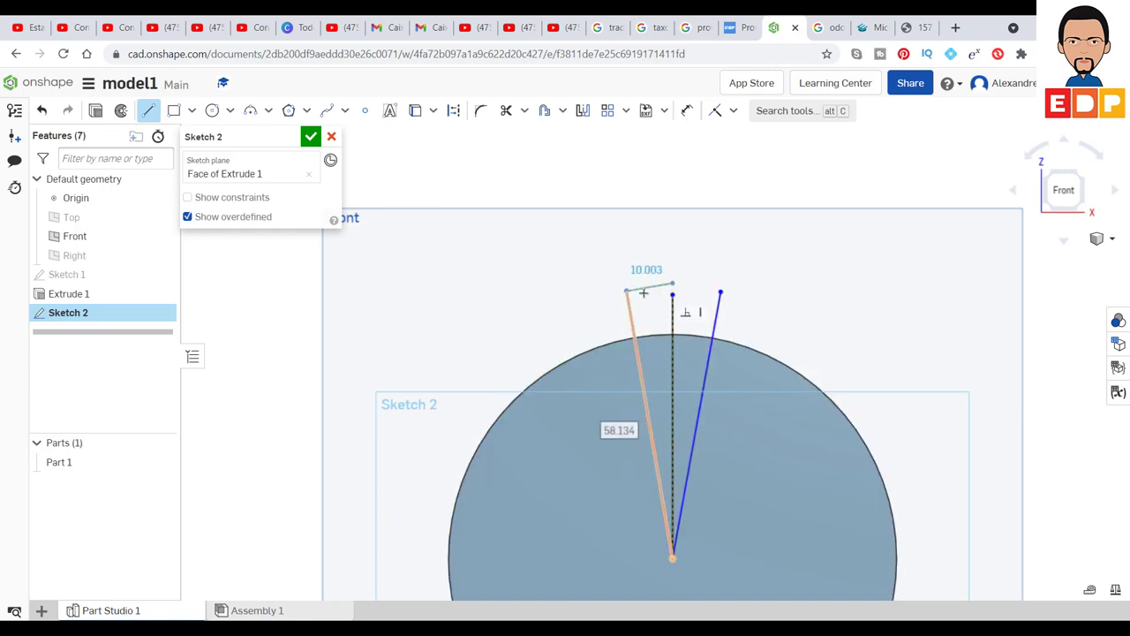
pyautogui.press('Escape')
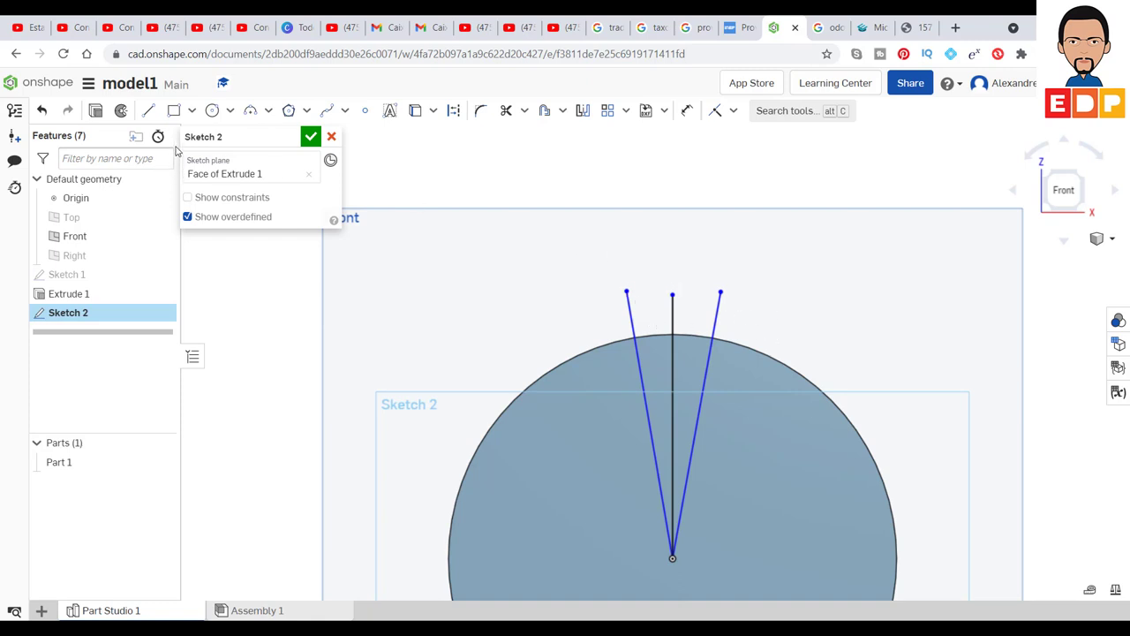
# Dimension the left line at 3° from the vertical centre line
pyautogui.click(688, 112)
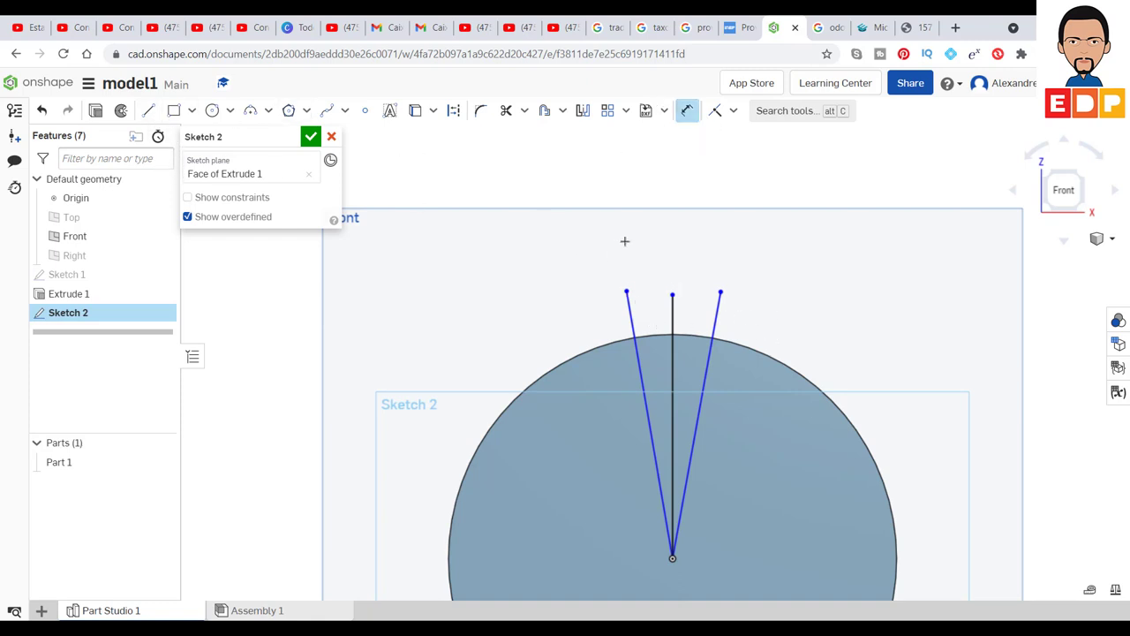
pyautogui.click(650, 312)
pyautogui.click(670, 312)
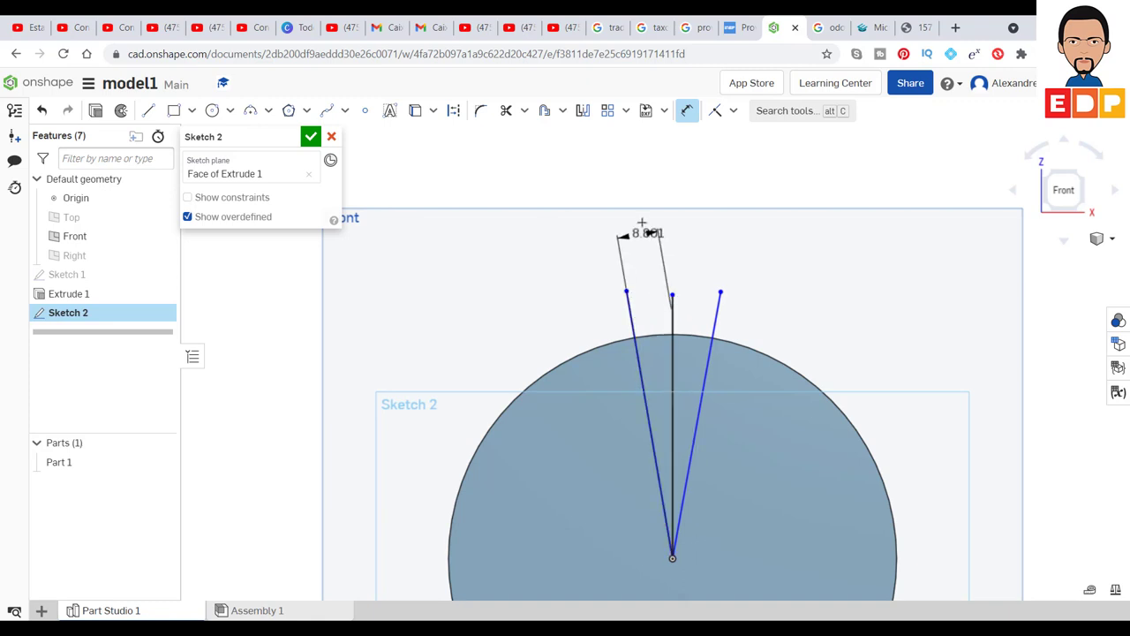
pyautogui.click(656, 264)
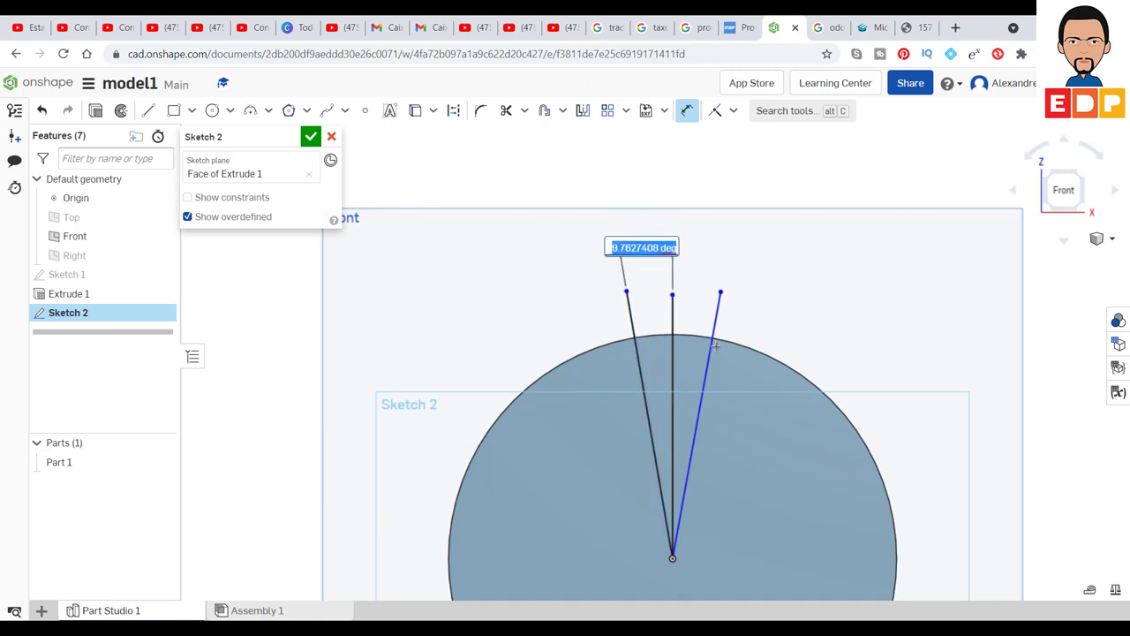
pyautogui.write('3')
pyautogui.press('Return')
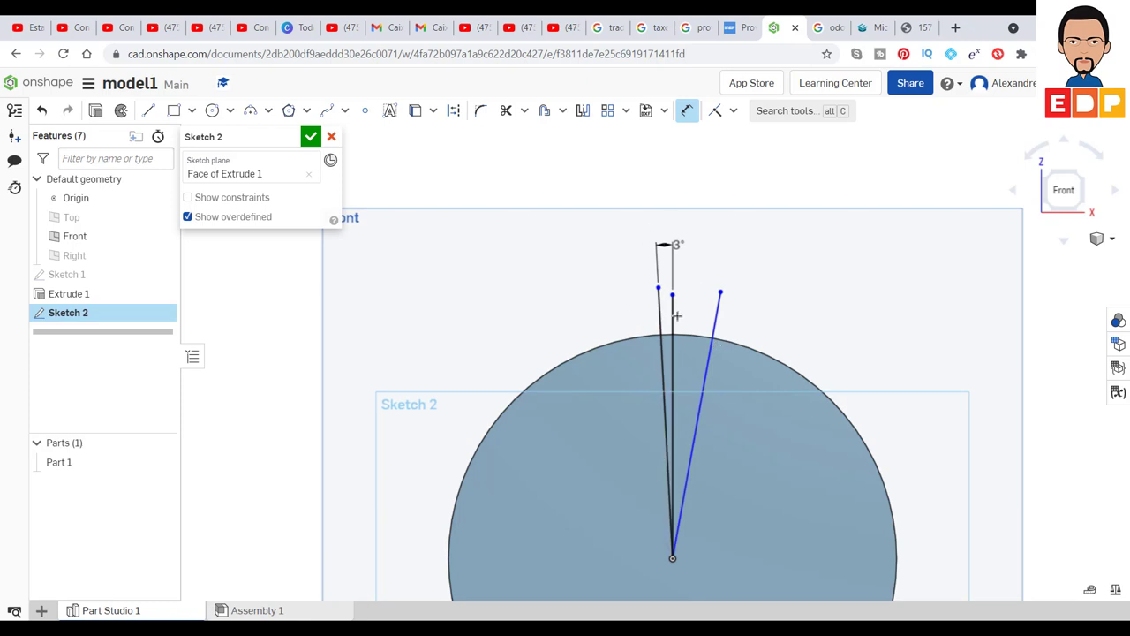
# Dimension the right line at 3° from the vertical line too, then fit the disc in view
pyautogui.click(673, 315)
pyautogui.click(714, 320)
pyautogui.click(707, 265)
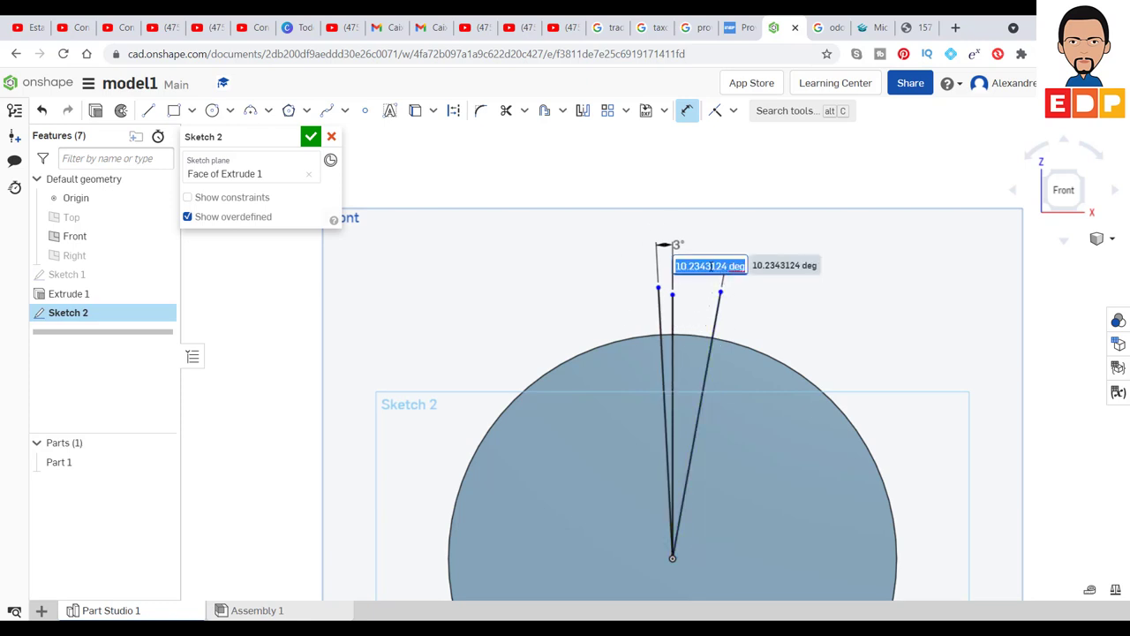
pyautogui.write('3')
pyautogui.press('Return')
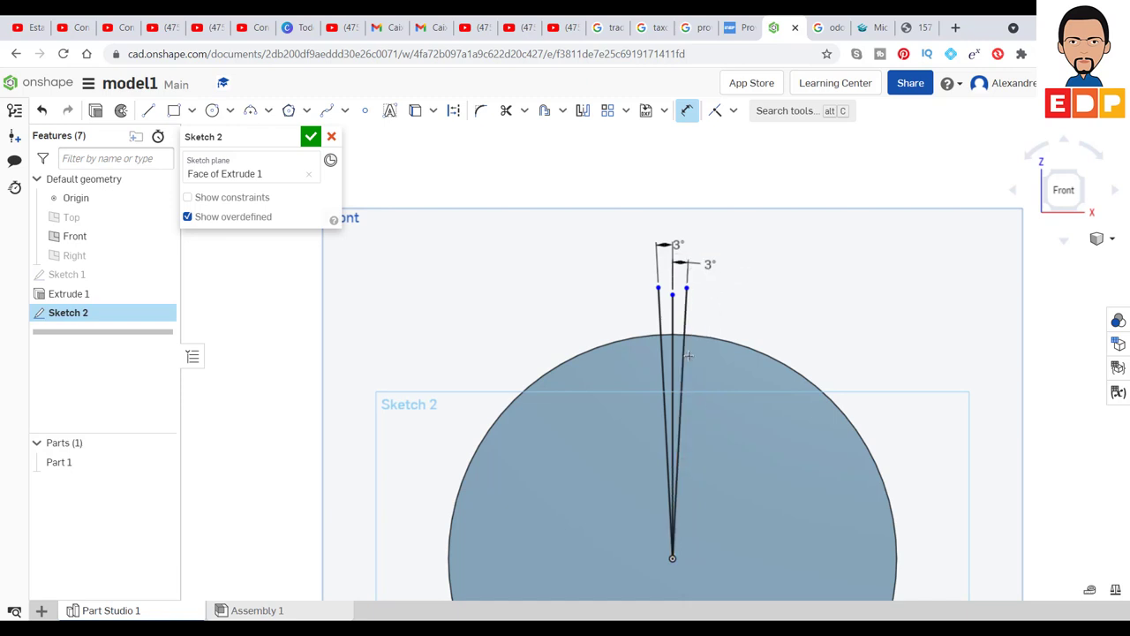
pyautogui.scroll(2, 688, 354)
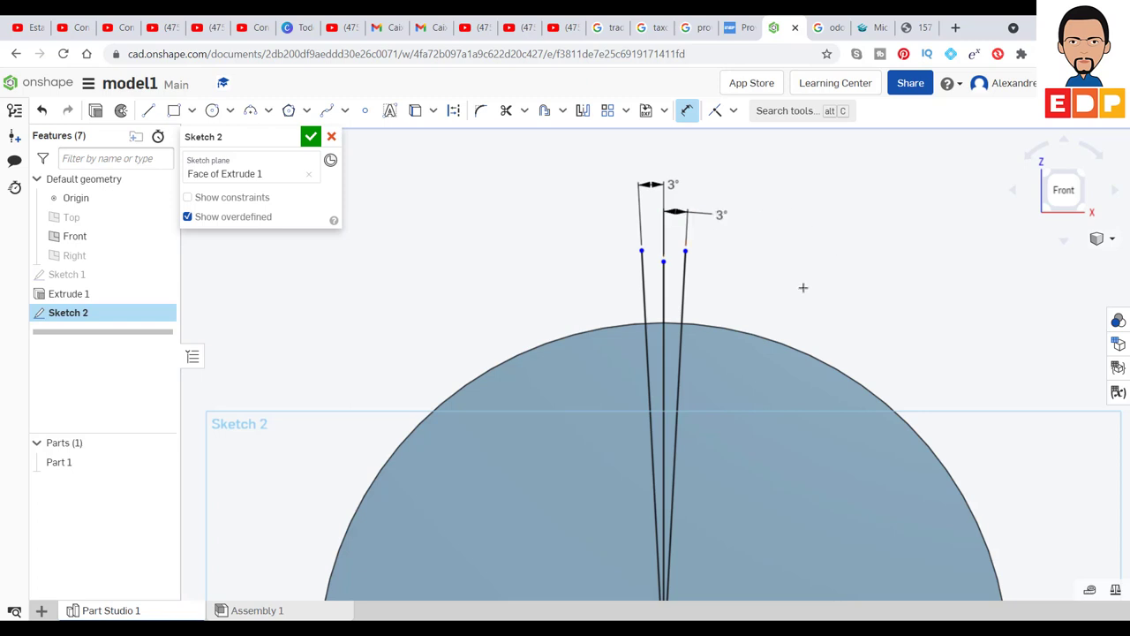
pyautogui.press('f')
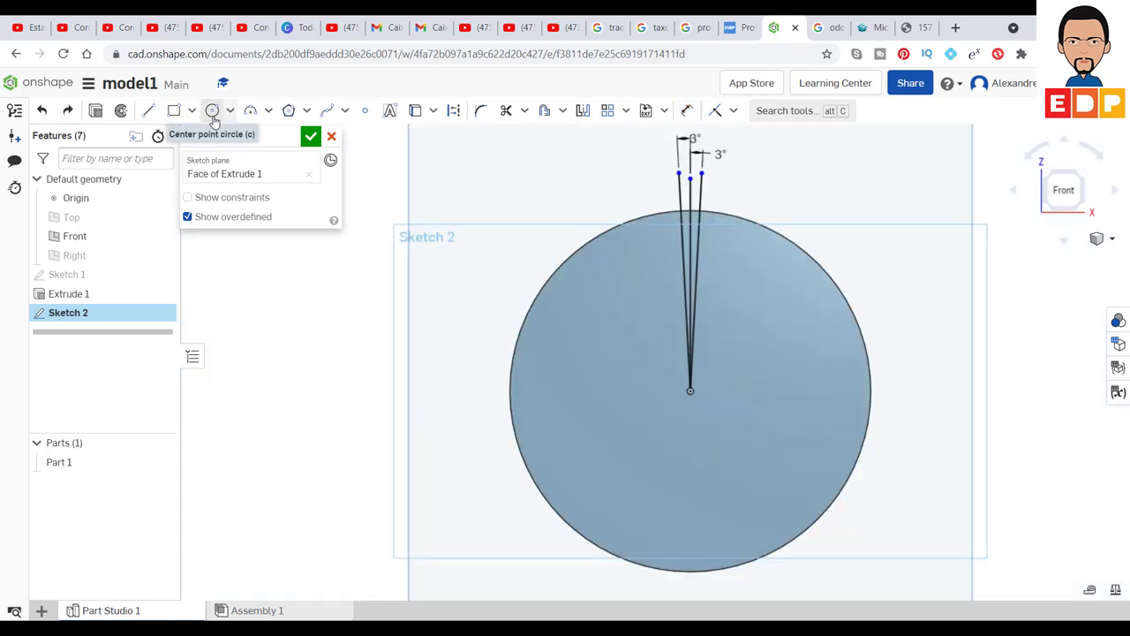
# Draw the pitch circle on the disc's centre and dimension its diameter to 82.8 mm
pyautogui.click(213, 113)
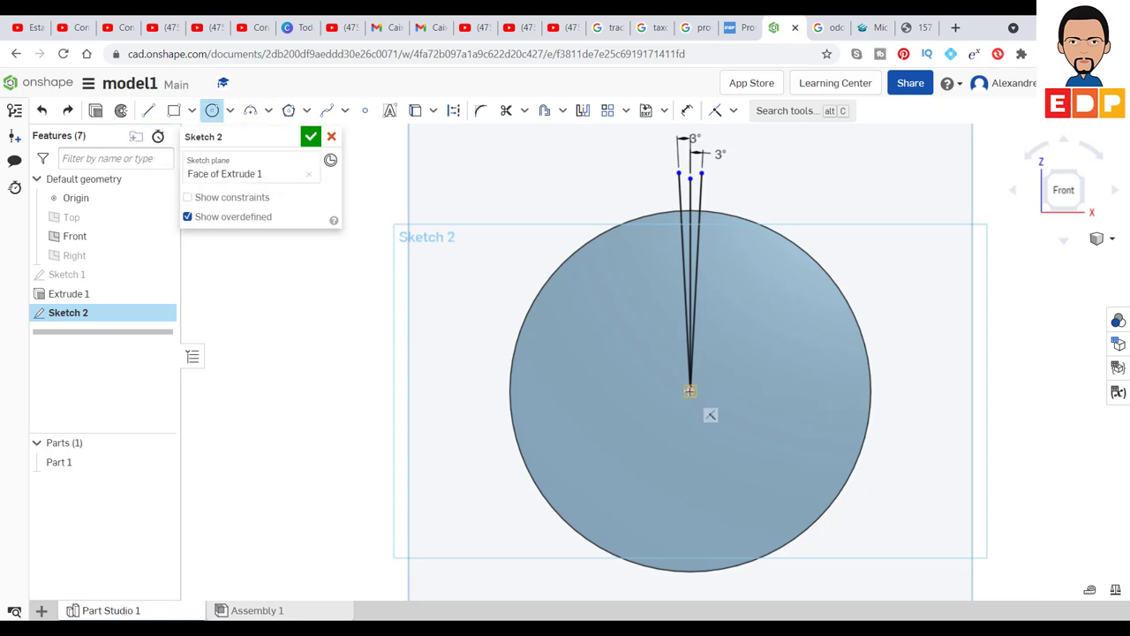
pyautogui.click(691, 391)
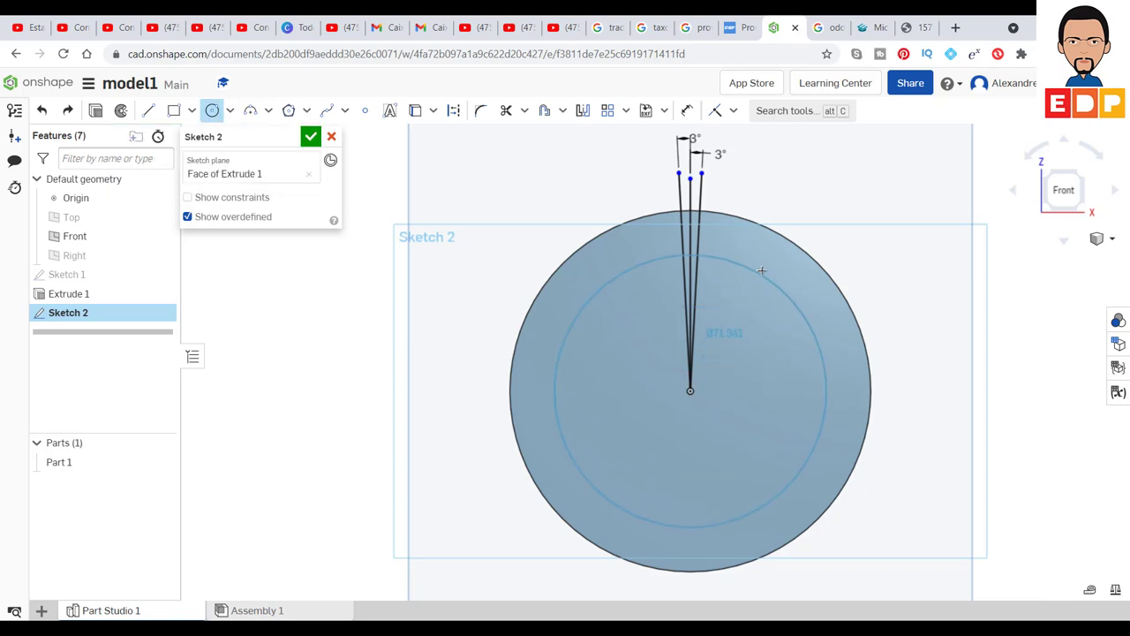
pyautogui.click(780, 276)
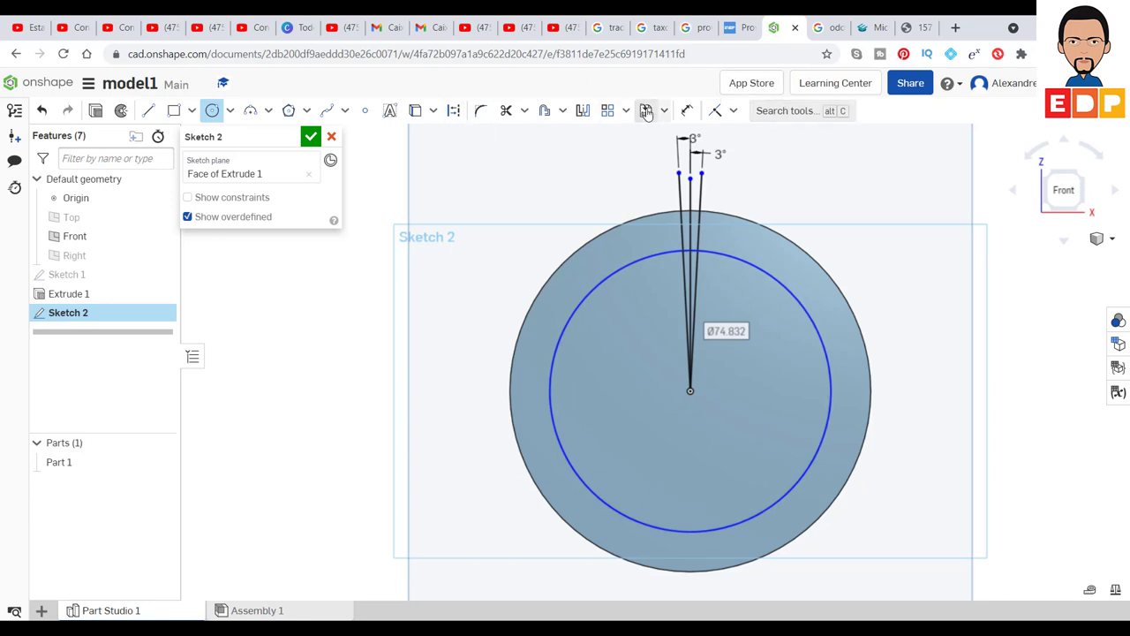
pyautogui.click(685, 112)
pyautogui.click(777, 281)
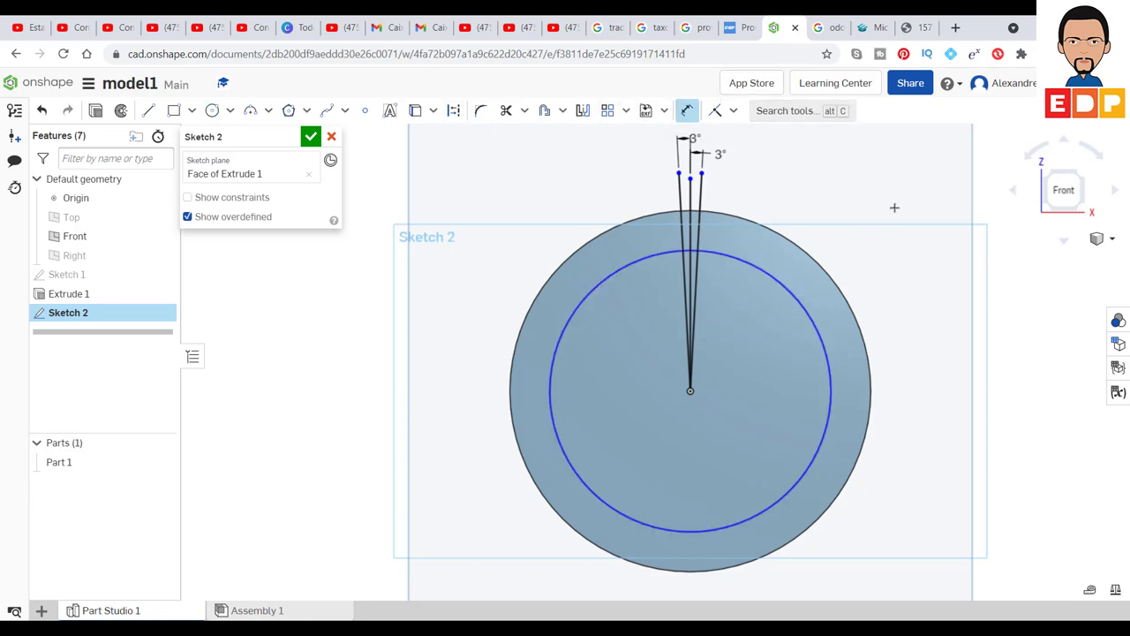
pyautogui.click(890, 201)
pyautogui.write('82')
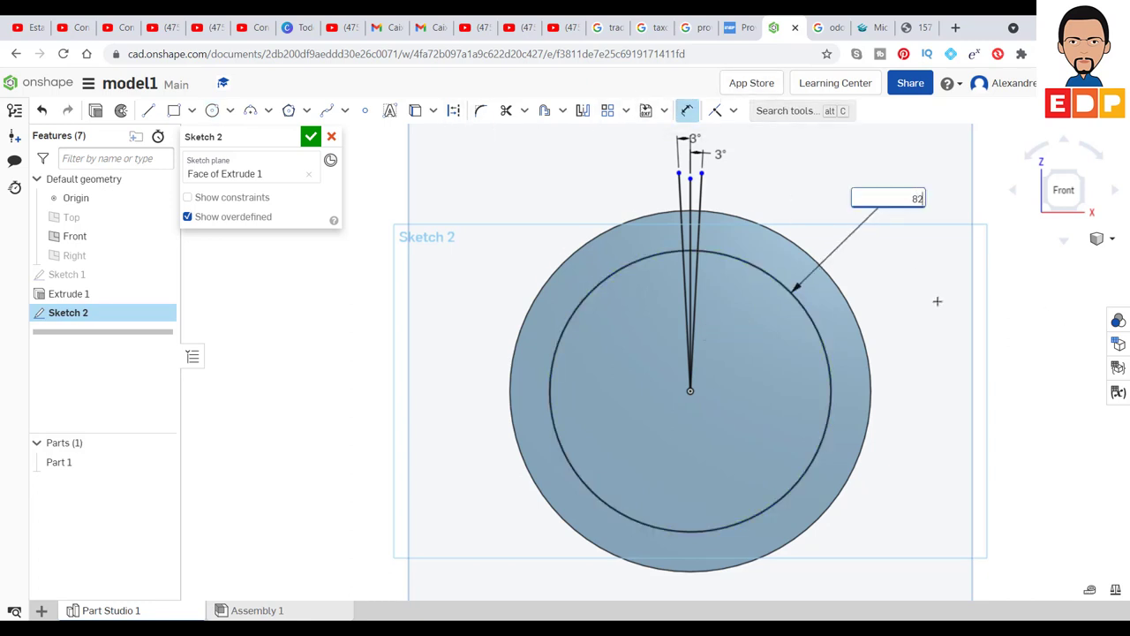
pyautogui.write('.8')
pyautogui.press('Return')
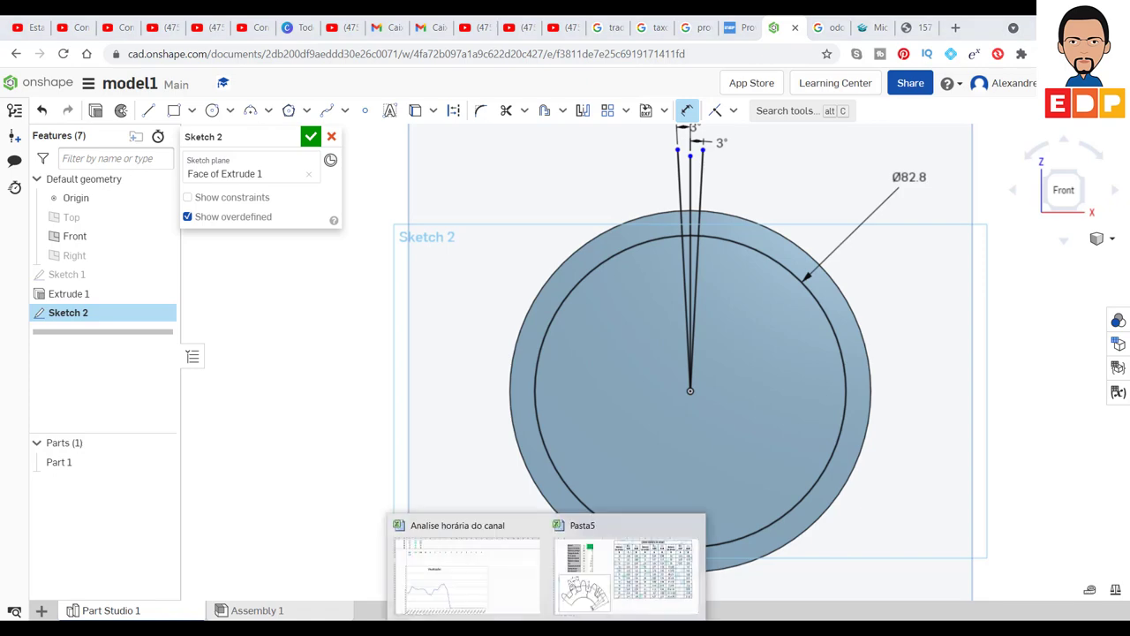
pyautogui.click(633, 568)
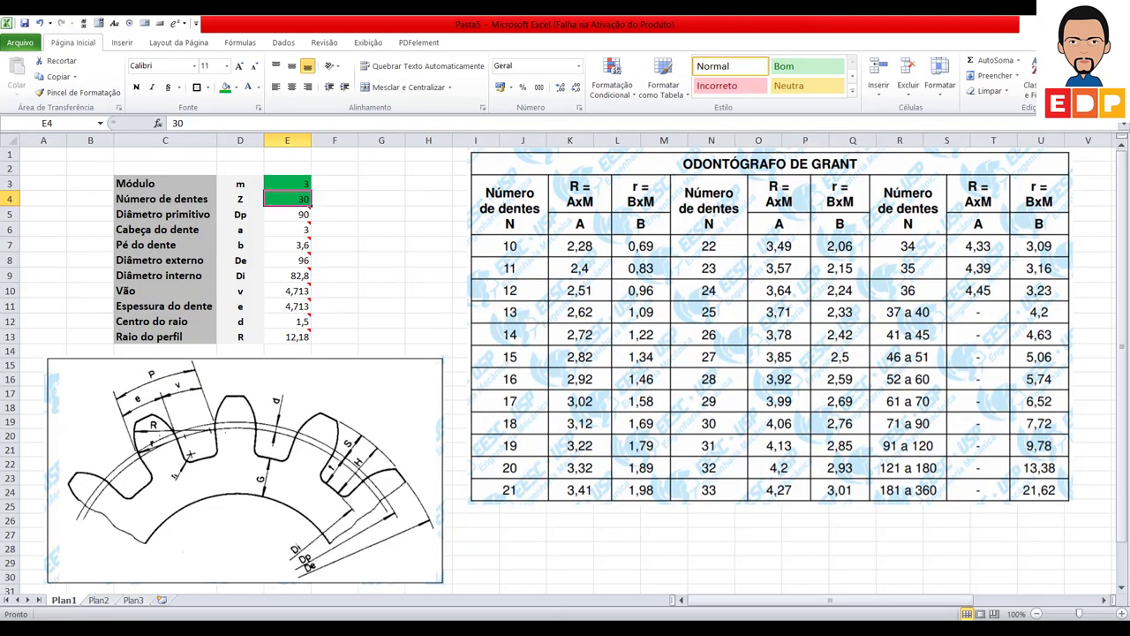
pyautogui.click(448, 565)
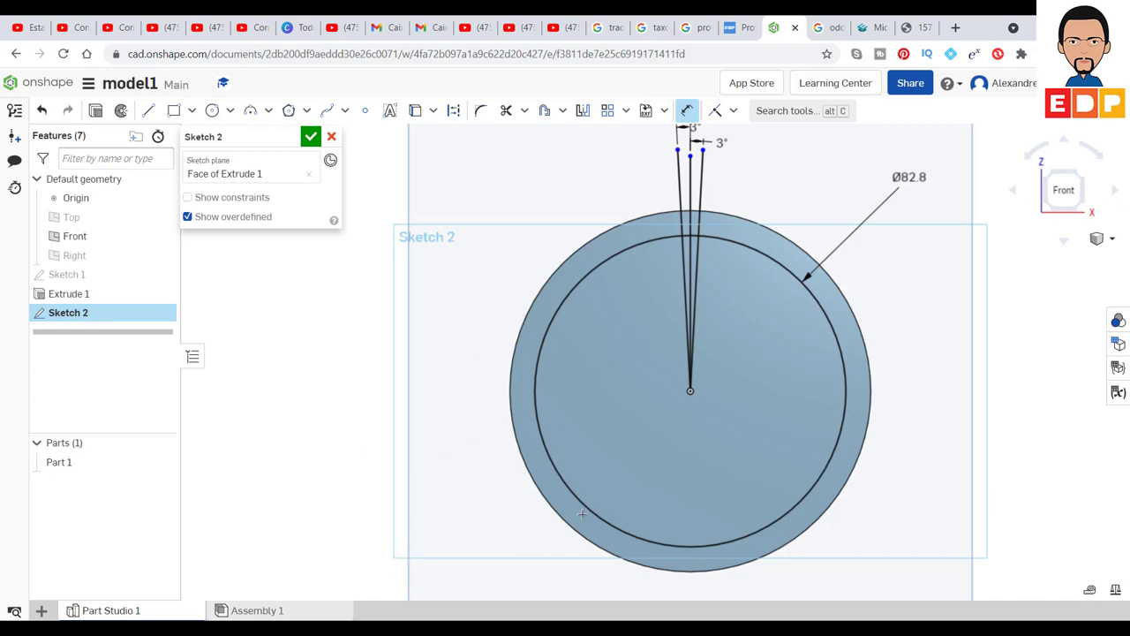
pyautogui.click(622, 567)
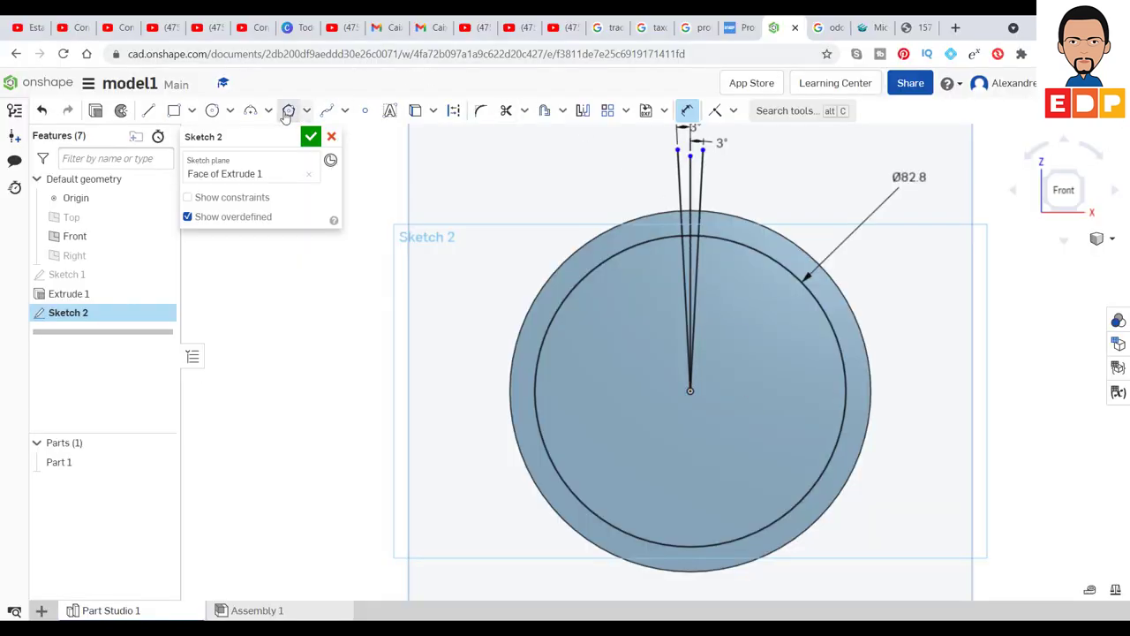
# Draw a circle centred on the disc's origin and dimension its diameter to 87 mm
pyautogui.click(213, 113)
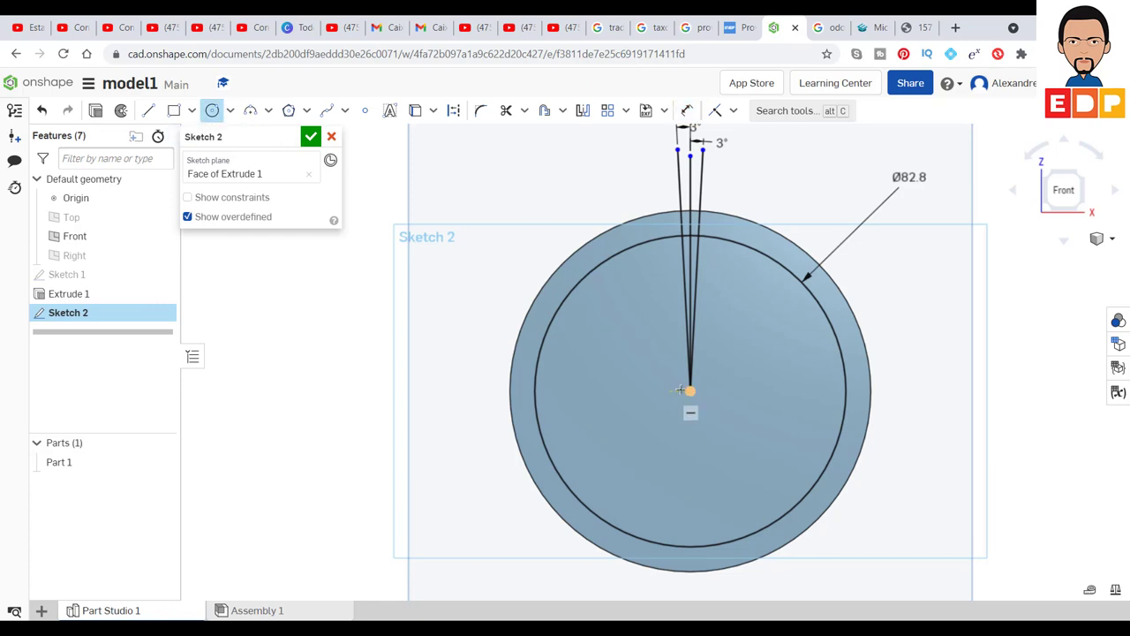
pyautogui.click(689, 391)
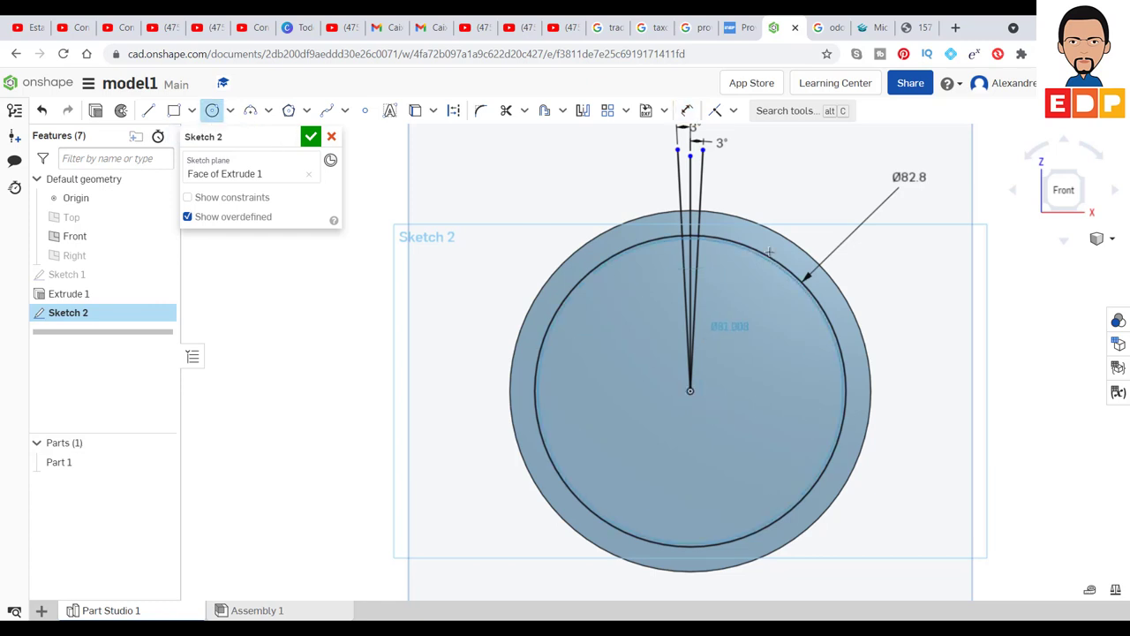
pyautogui.click(861, 388)
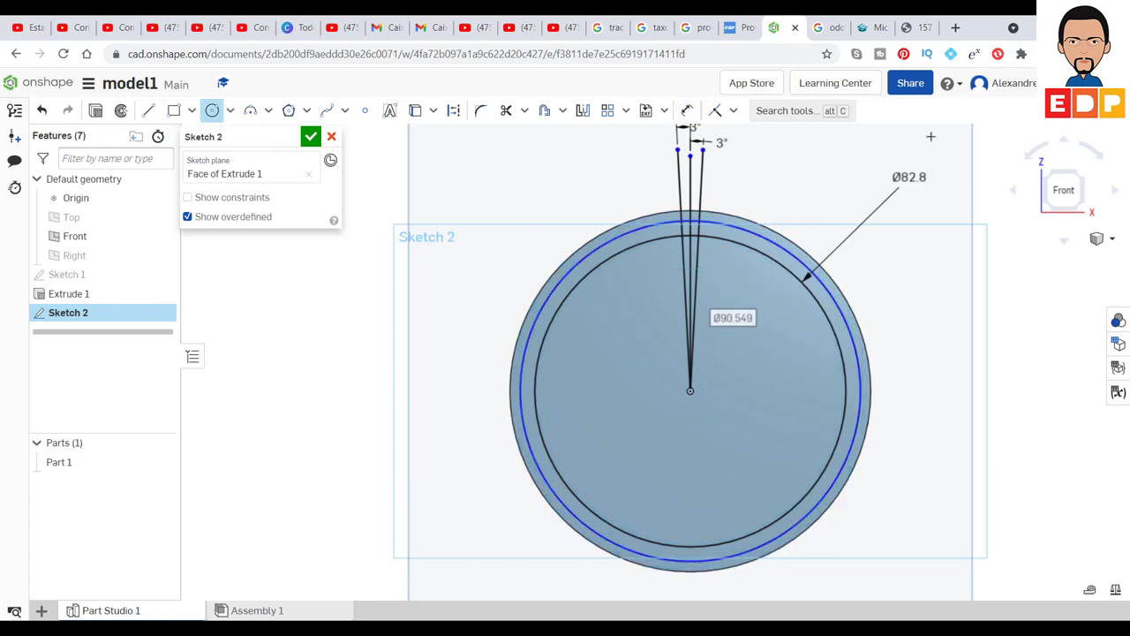
pyautogui.click(687, 110)
pyautogui.click(783, 235)
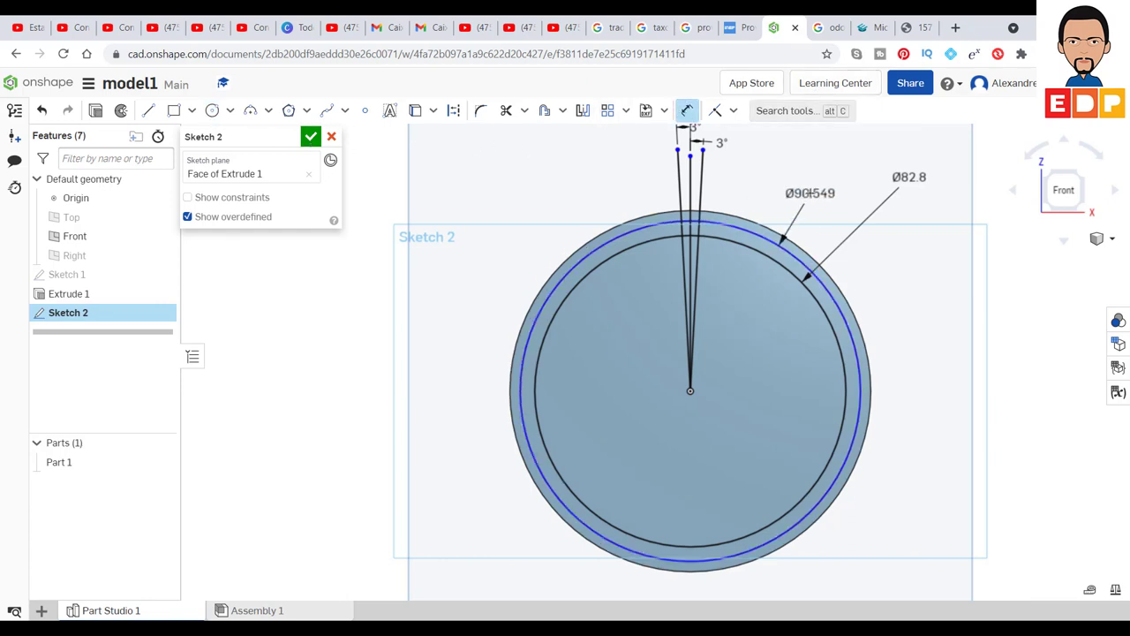
pyautogui.click(874, 240)
pyautogui.write('87')
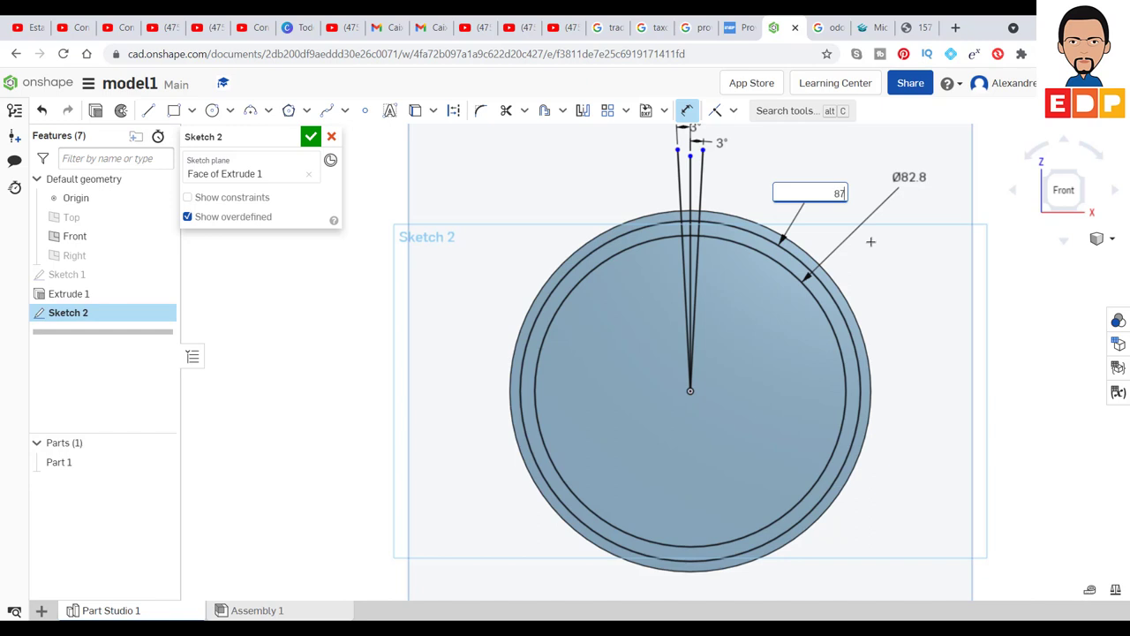
pyautogui.press('Return')
# Zoom and pan to the top of the disc, then bring up the Excel gear sheet
pyautogui.scroll(5, 707, 312)
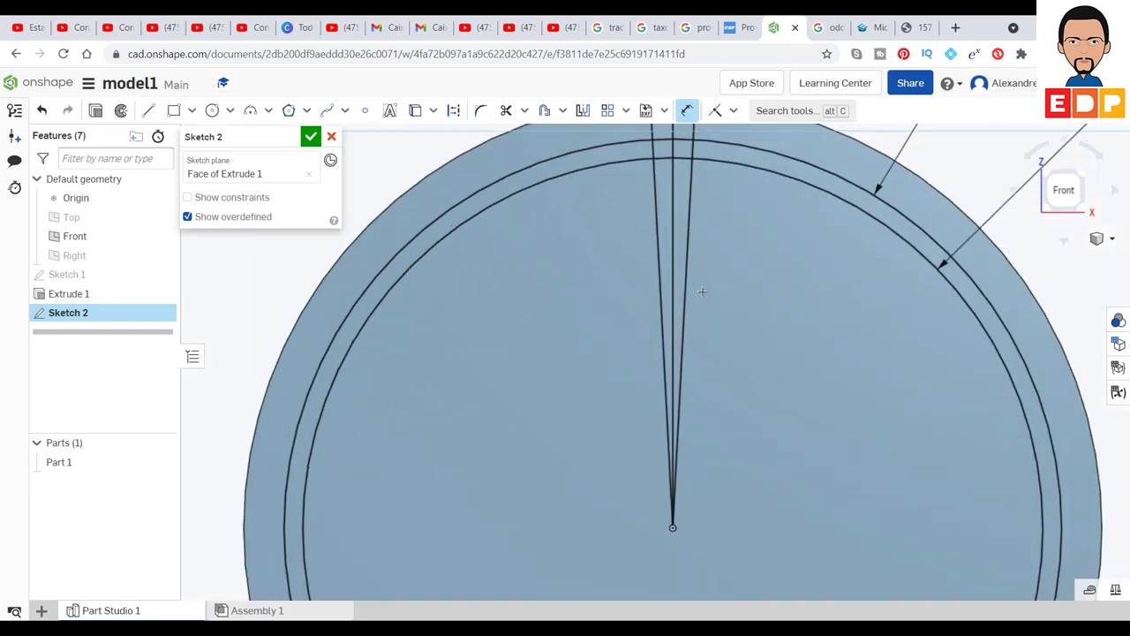
pyautogui.moveTo(729, 278)
pyautogui.mouseDown(button='middle')
pyautogui.moveTo(663, 399)
pyautogui.moveTo(701, 473)
pyautogui.moveTo(776, 473)
pyautogui.mouseUp(button='middle')
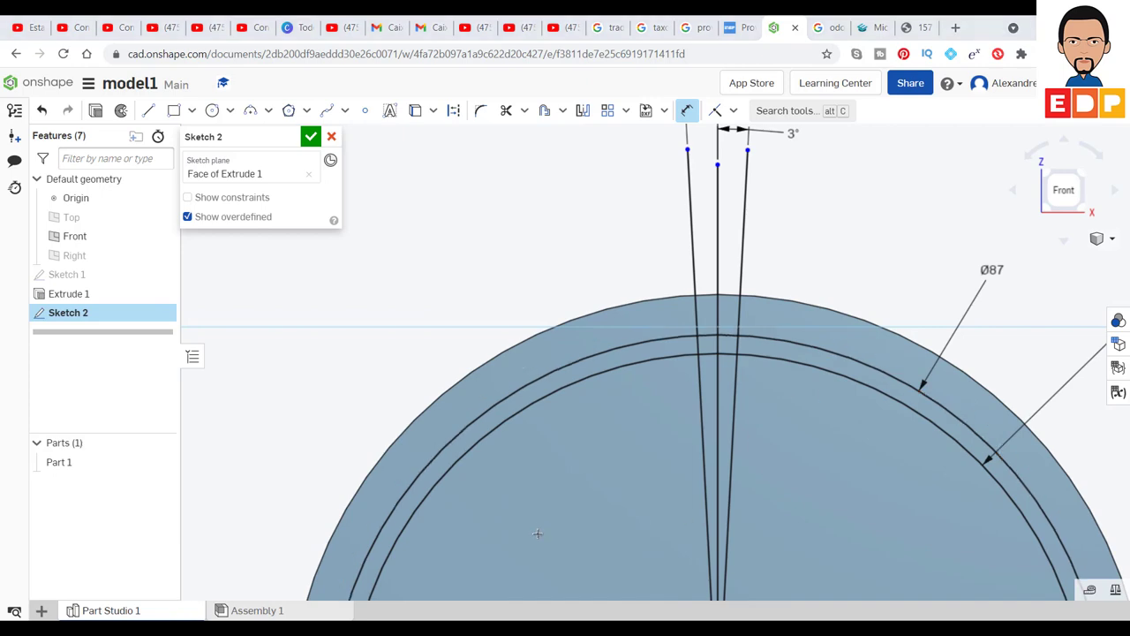
pyautogui.click(616, 574)
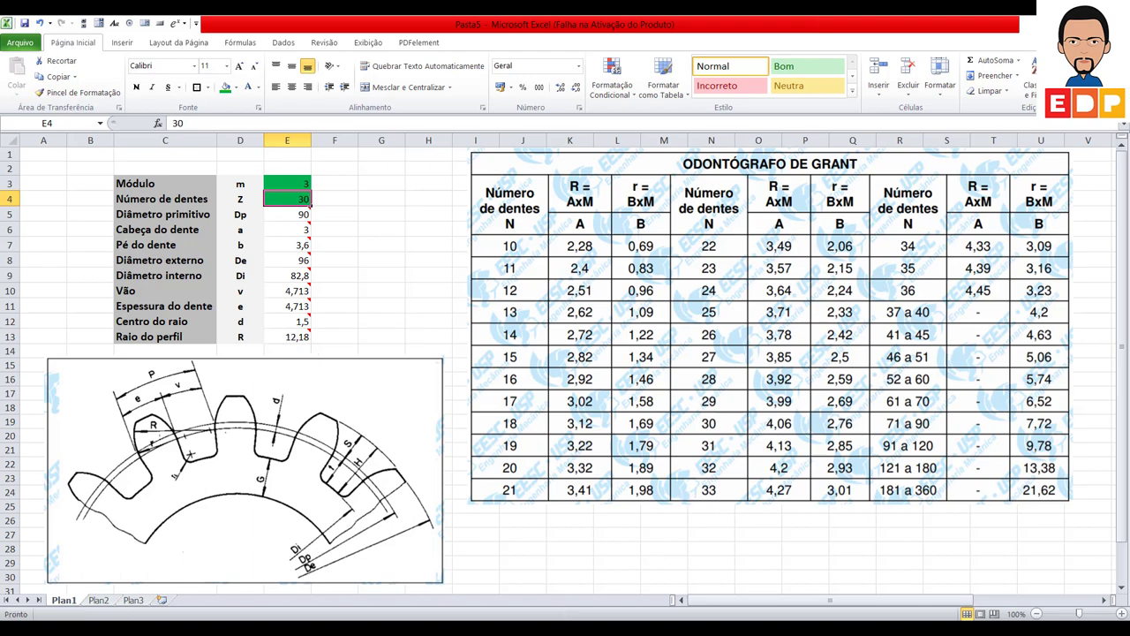
# Add a Ø24.36 circle centred where the right line meets the Ø87 circle
pyautogui.hotkey('alt', 'Tab')
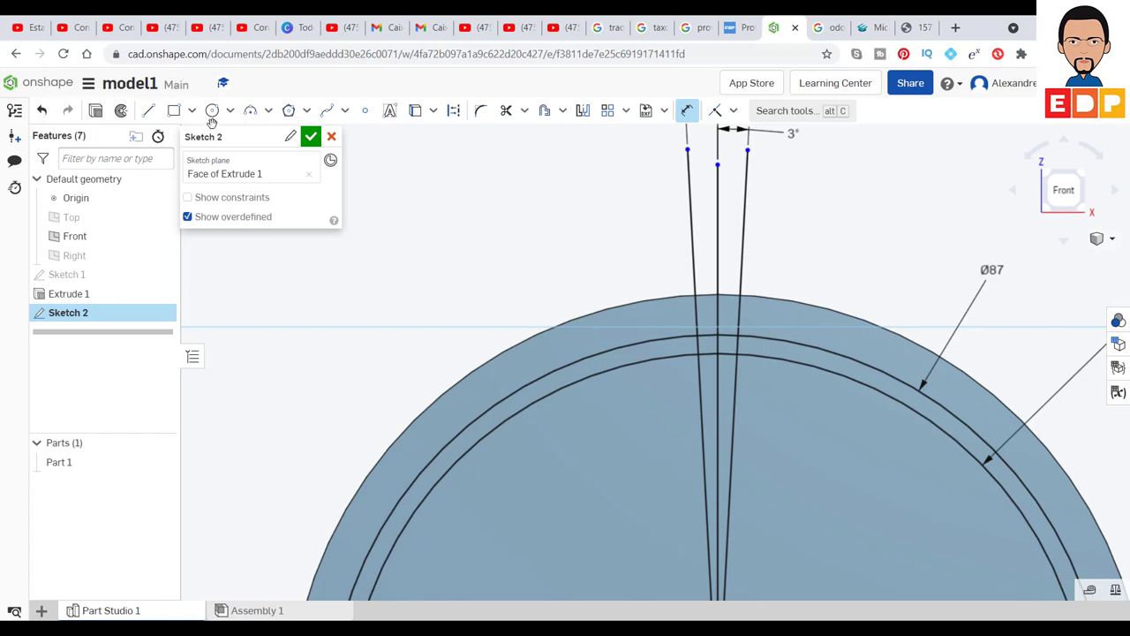
pyautogui.click(211, 111)
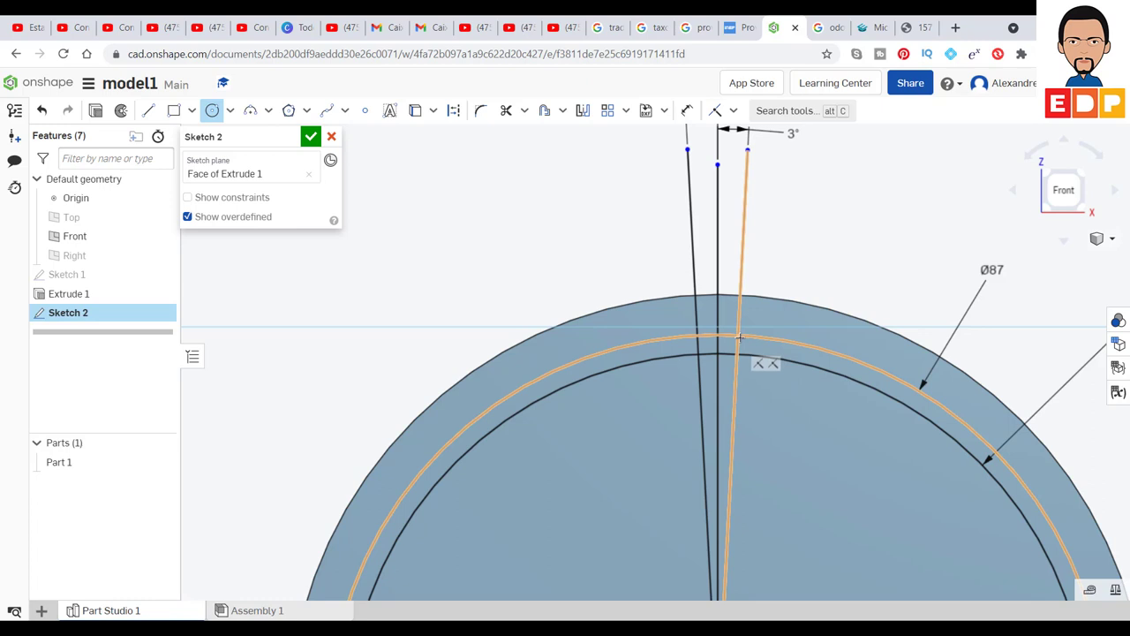
pyautogui.click(738, 336)
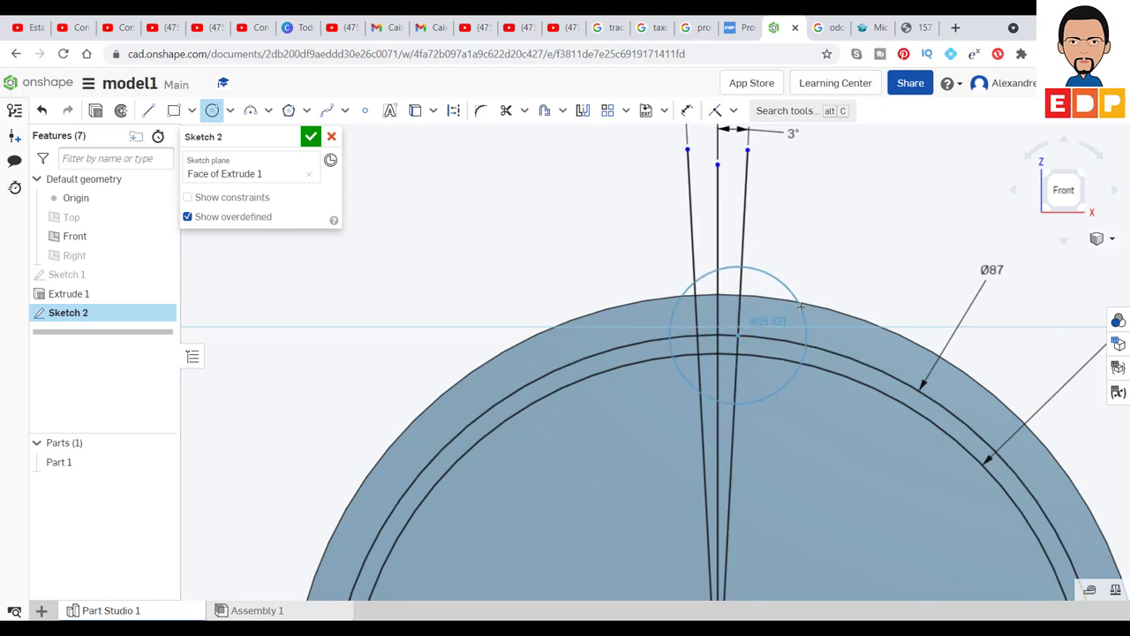
pyautogui.click(804, 304)
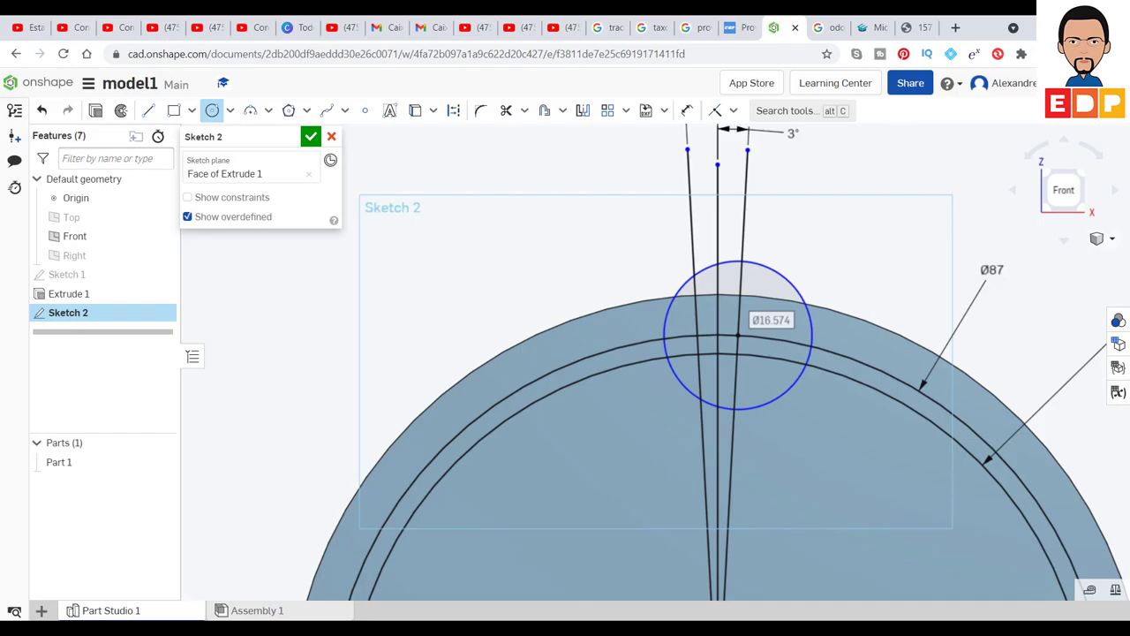
pyautogui.click(630, 565)
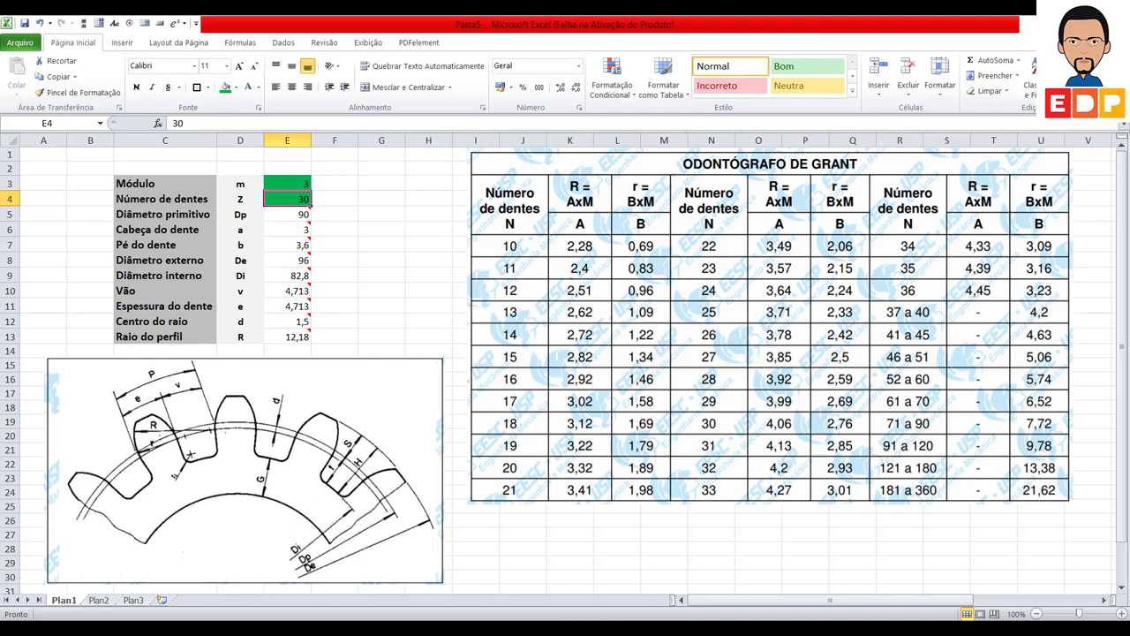
pyautogui.hotkey('alt', 'Tab')
pyautogui.click(687, 110)
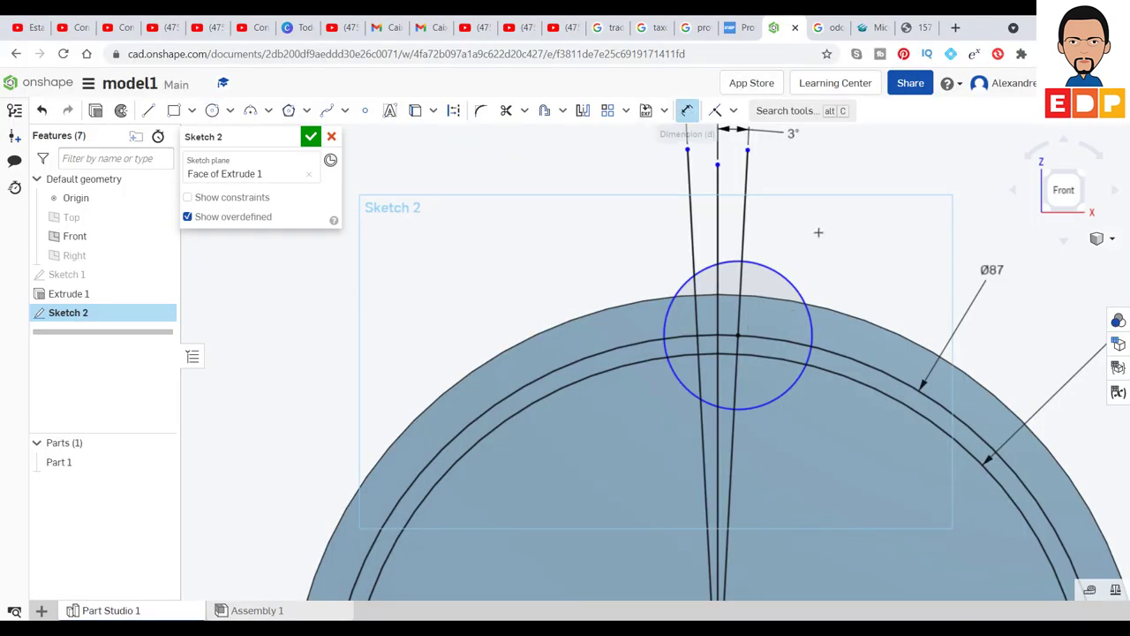
pyautogui.click(799, 284)
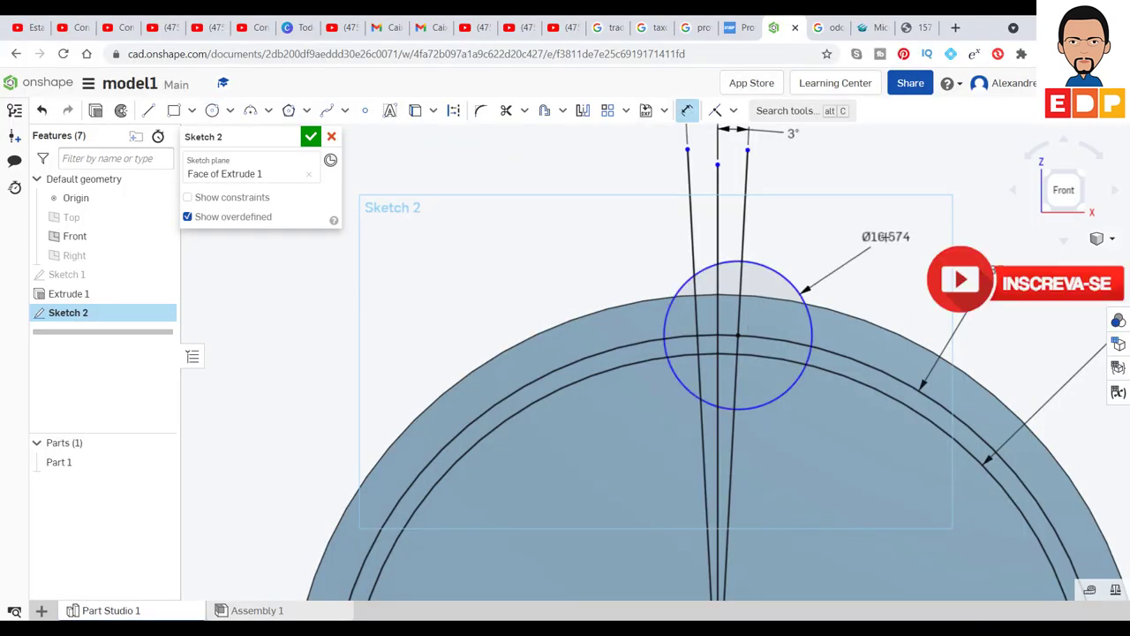
pyautogui.click(886, 236)
pyautogui.write('24.3')
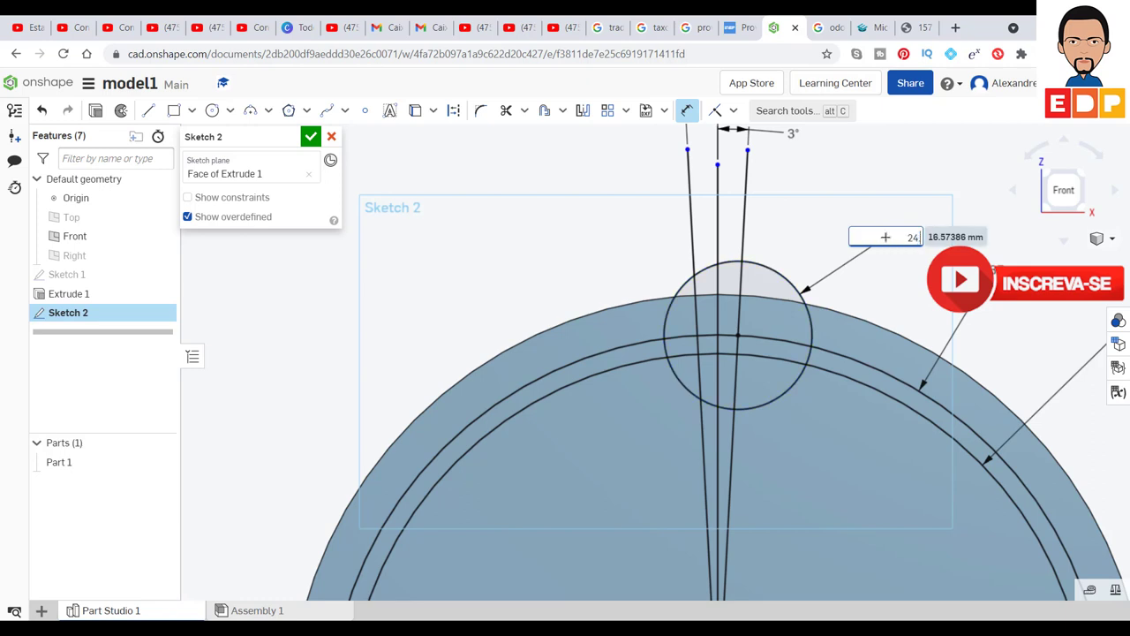
pyautogui.write('6')
pyautogui.press('Return')
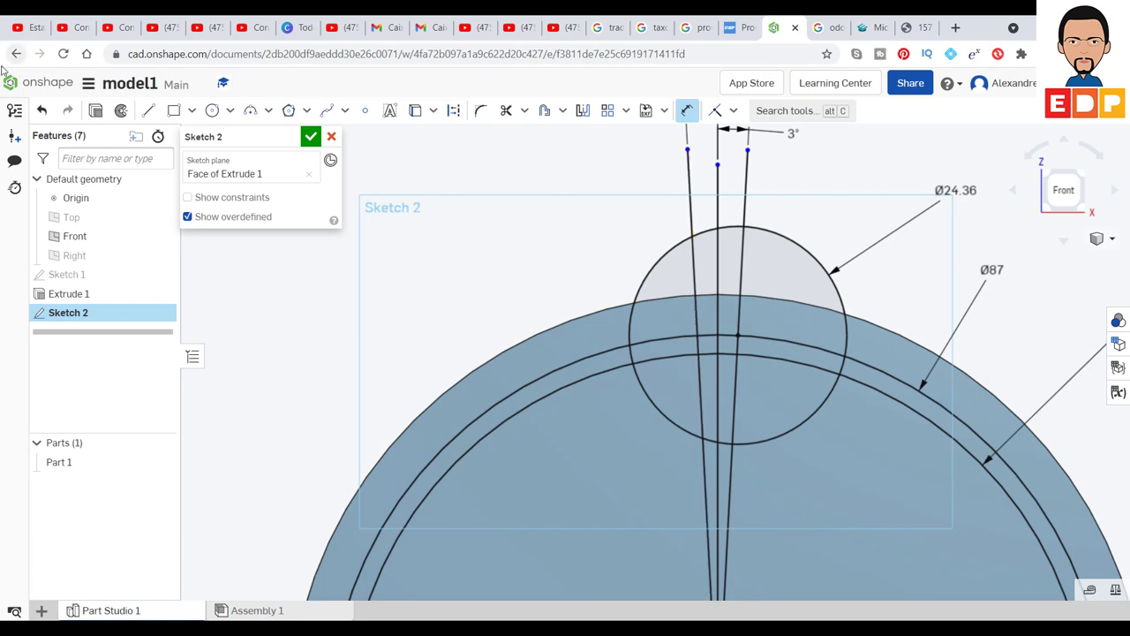
# Add a second Ø24.36 circle centred where the left line meets the Ø87 circle
pyautogui.click(212, 111)
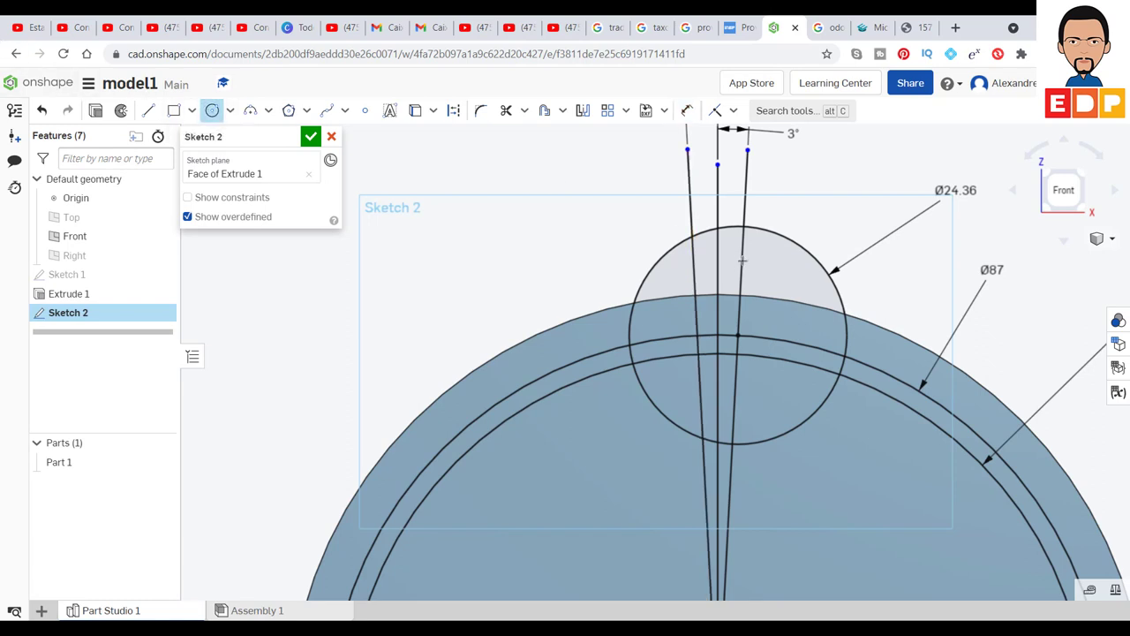
pyautogui.click(697, 336)
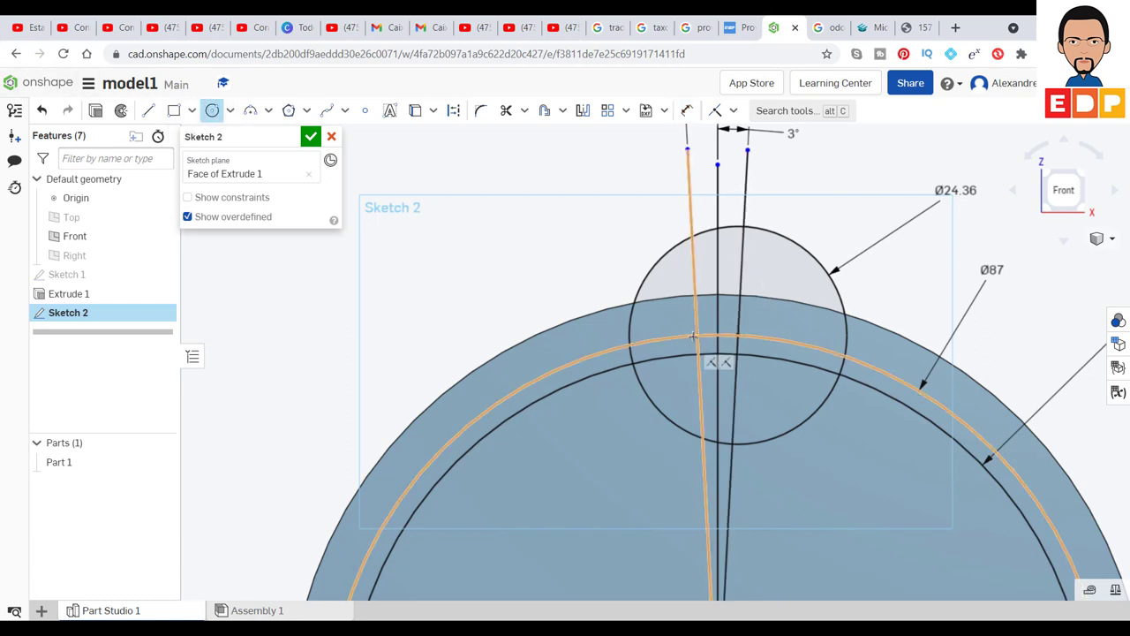
pyautogui.click(590, 284)
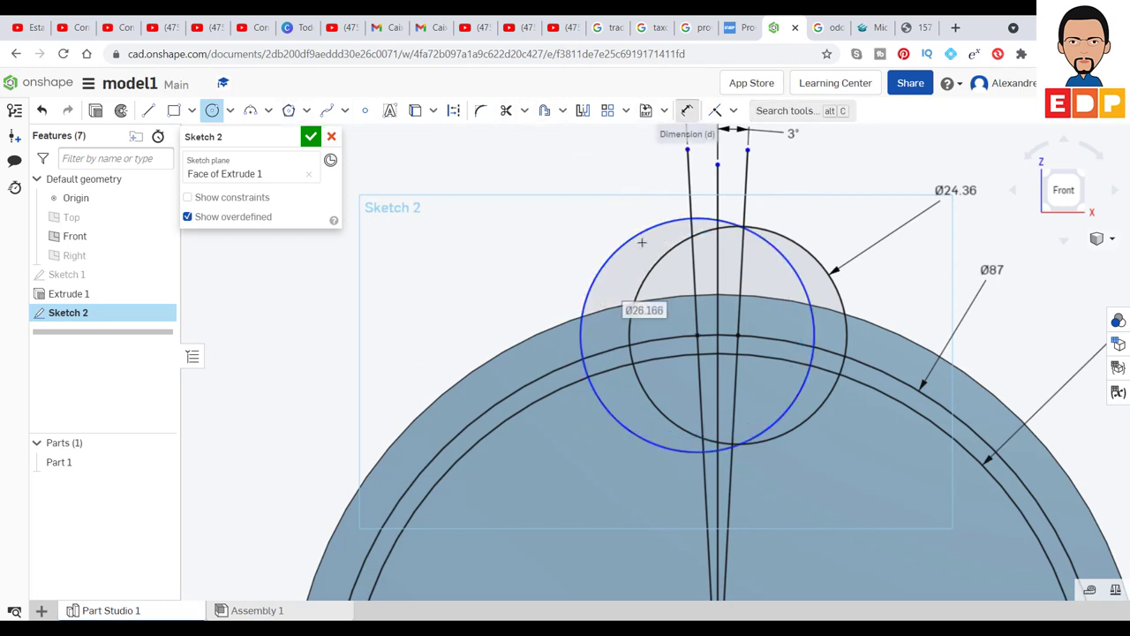
pyautogui.click(687, 112)
pyautogui.click(600, 268)
pyautogui.click(483, 265)
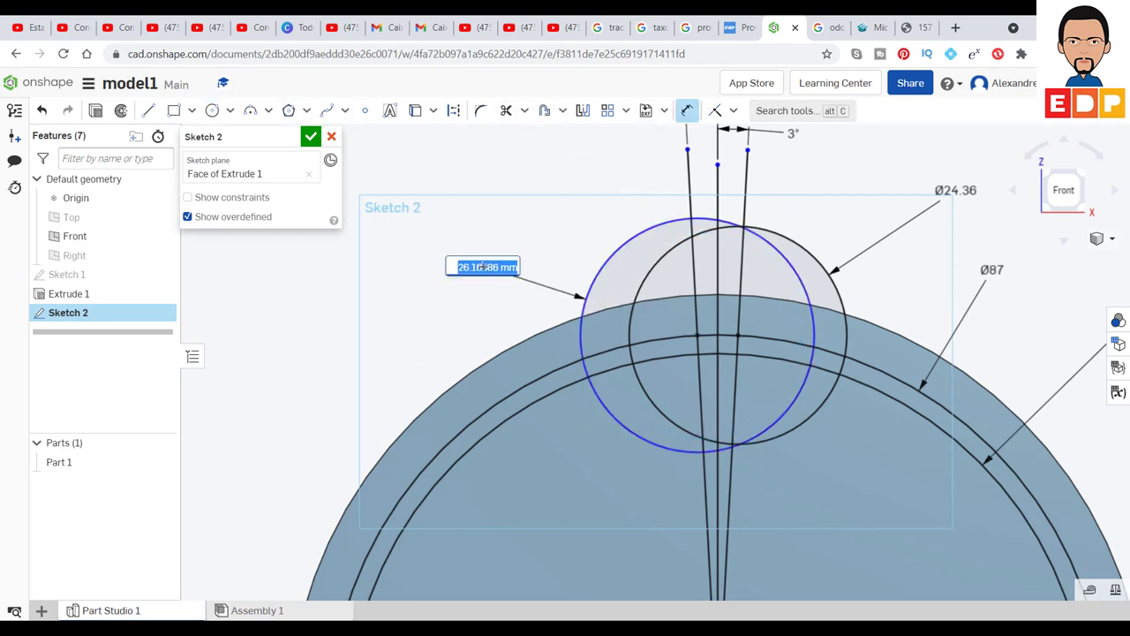
pyautogui.write('24.3')
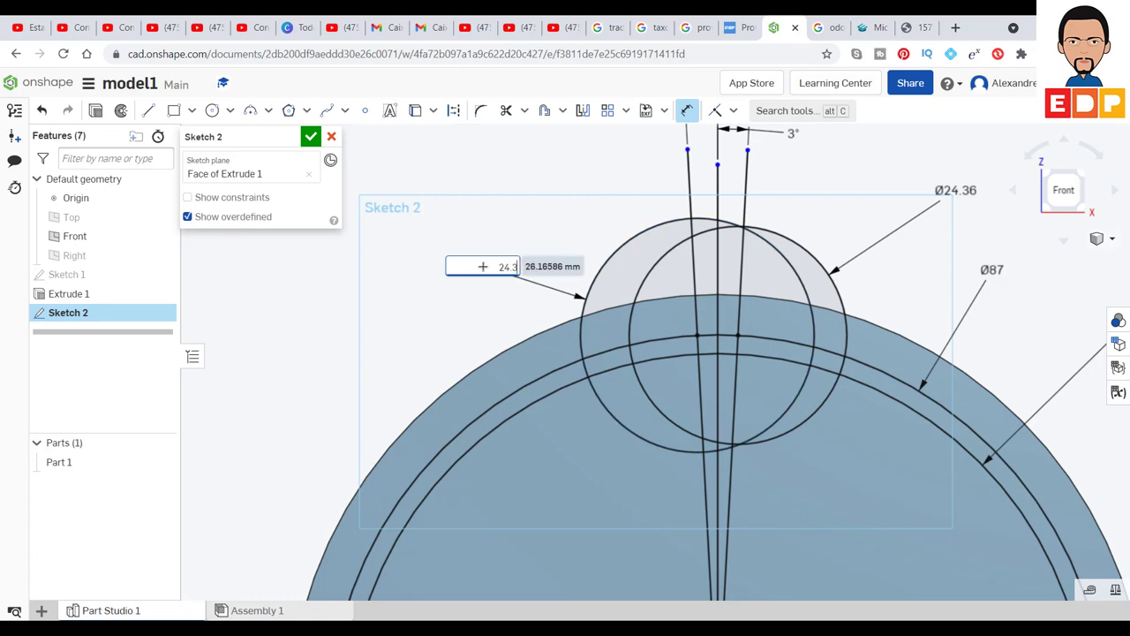
pyautogui.write('6')
pyautogui.press('Return')
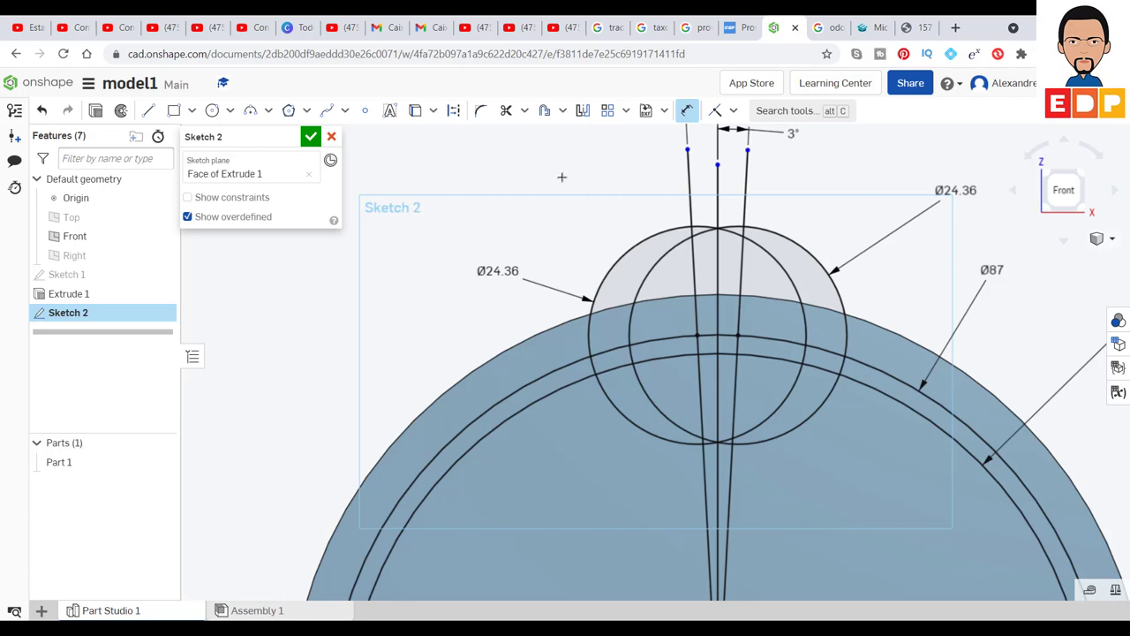
pyautogui.click(212, 114)
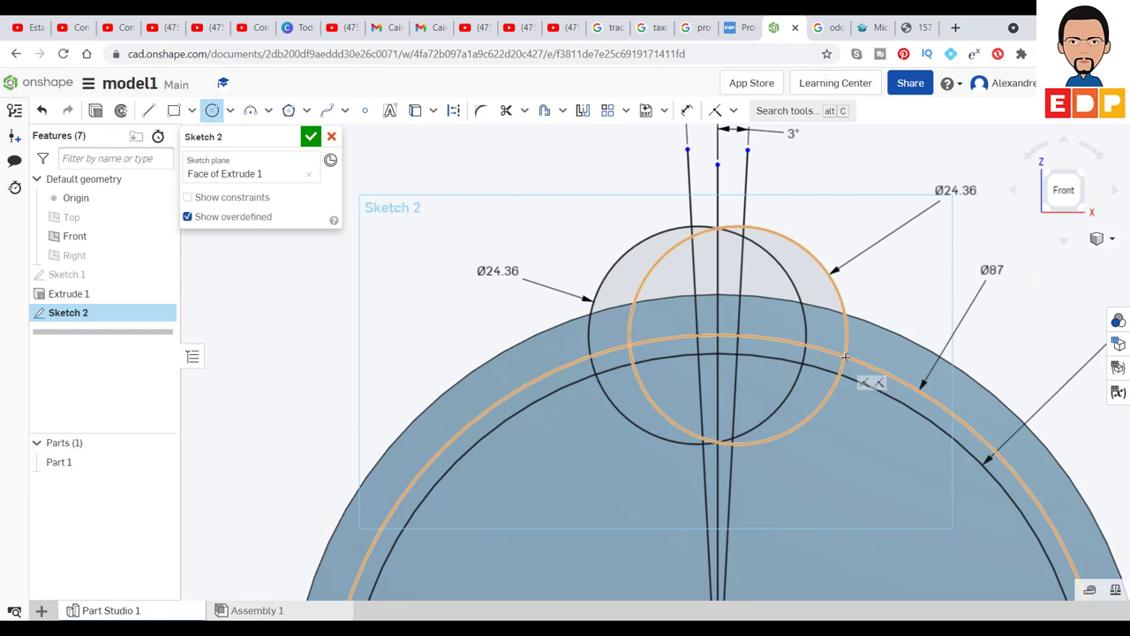
# Draw a circle where the right Ø24.36 circle meets the Ø87 circle and size it to Ø24.36
pyautogui.click(845, 356)
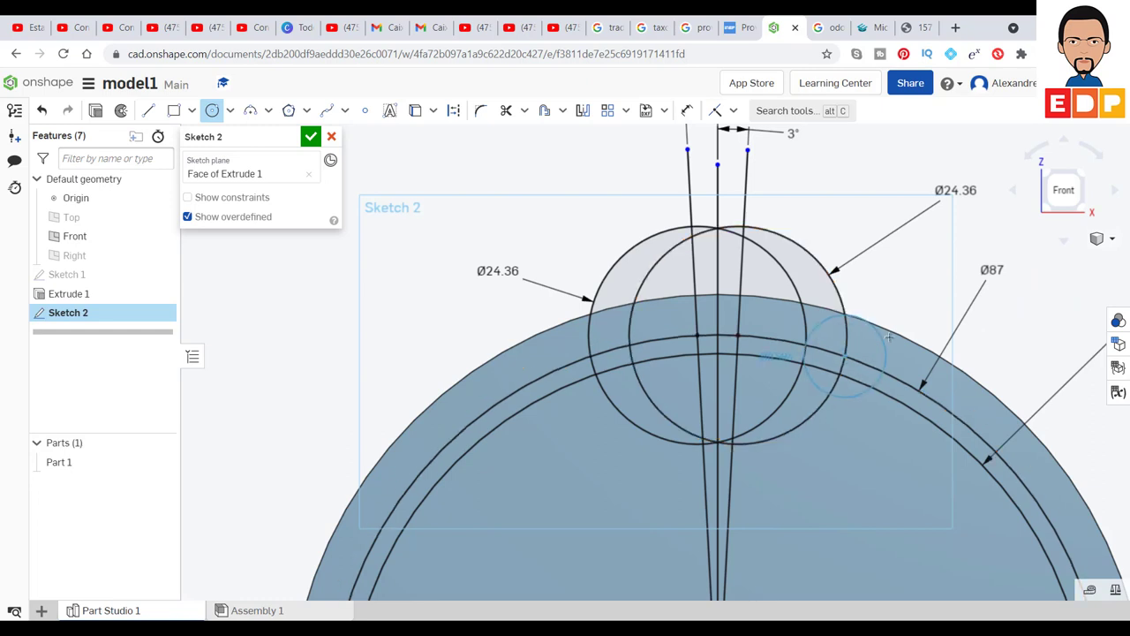
pyautogui.click(930, 312)
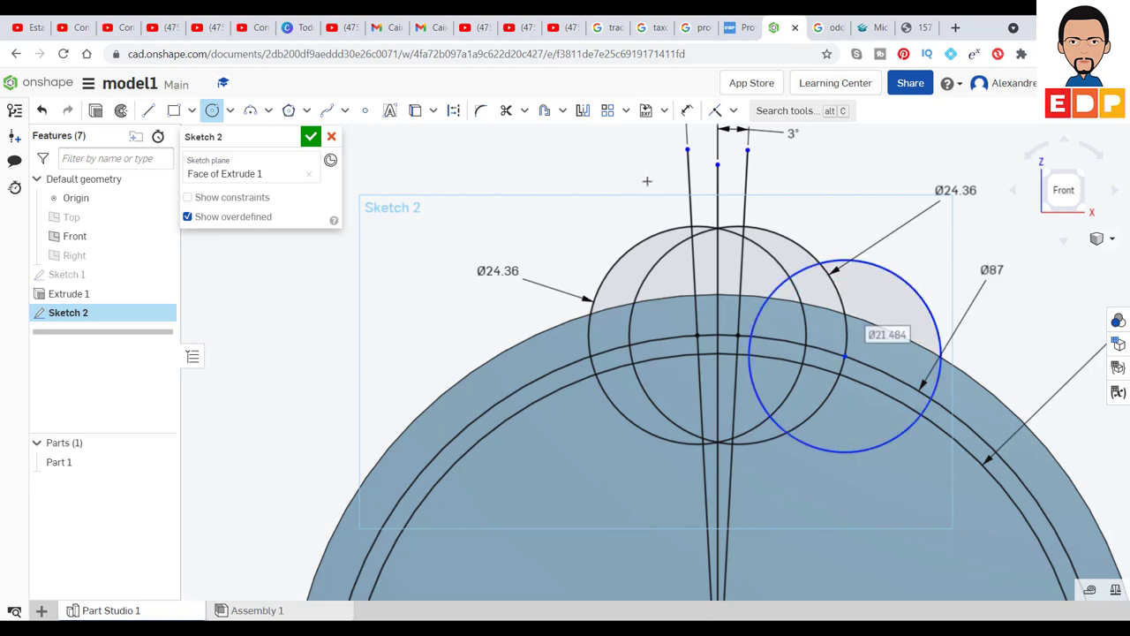
pyautogui.click(687, 109)
pyautogui.click(894, 272)
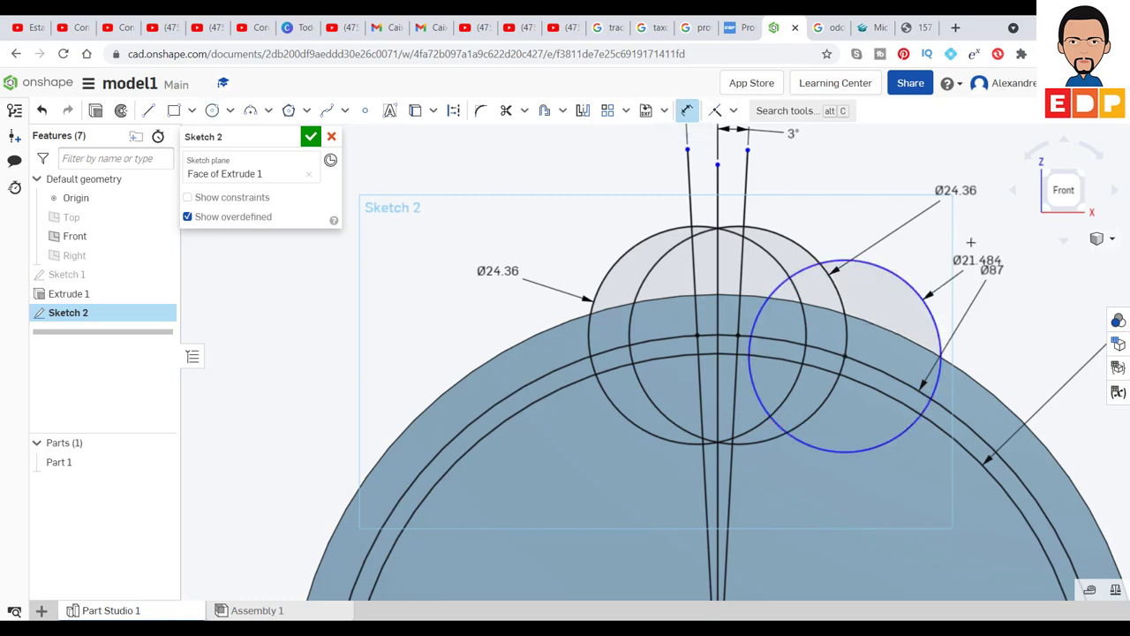
pyautogui.click(965, 241)
pyautogui.write('24')
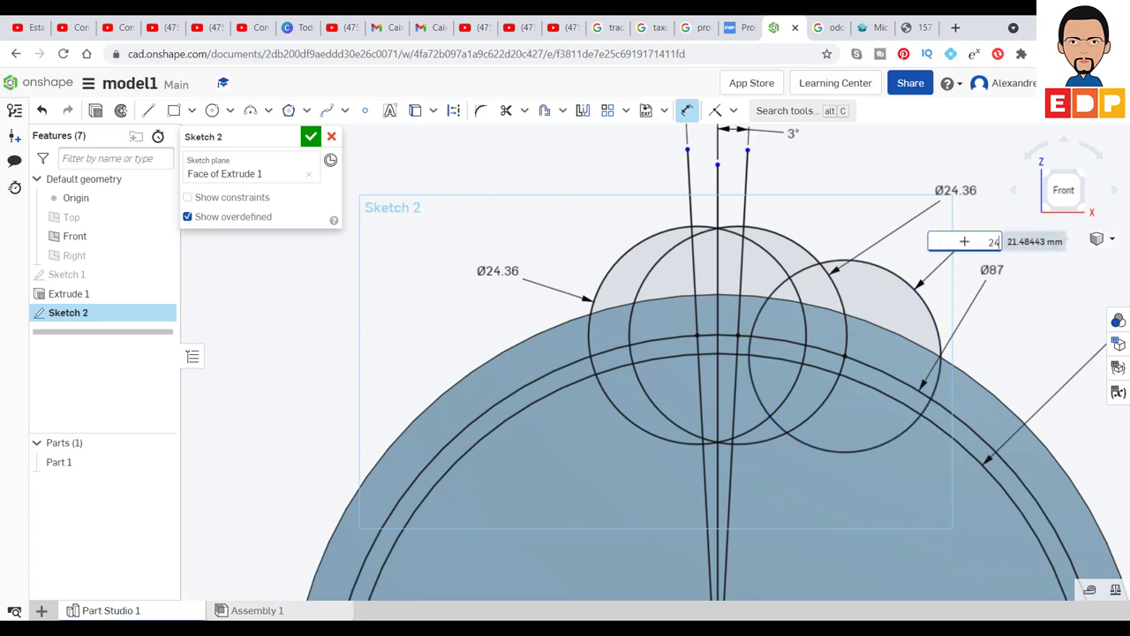
pyautogui.write('.36')
pyautogui.press('Return')
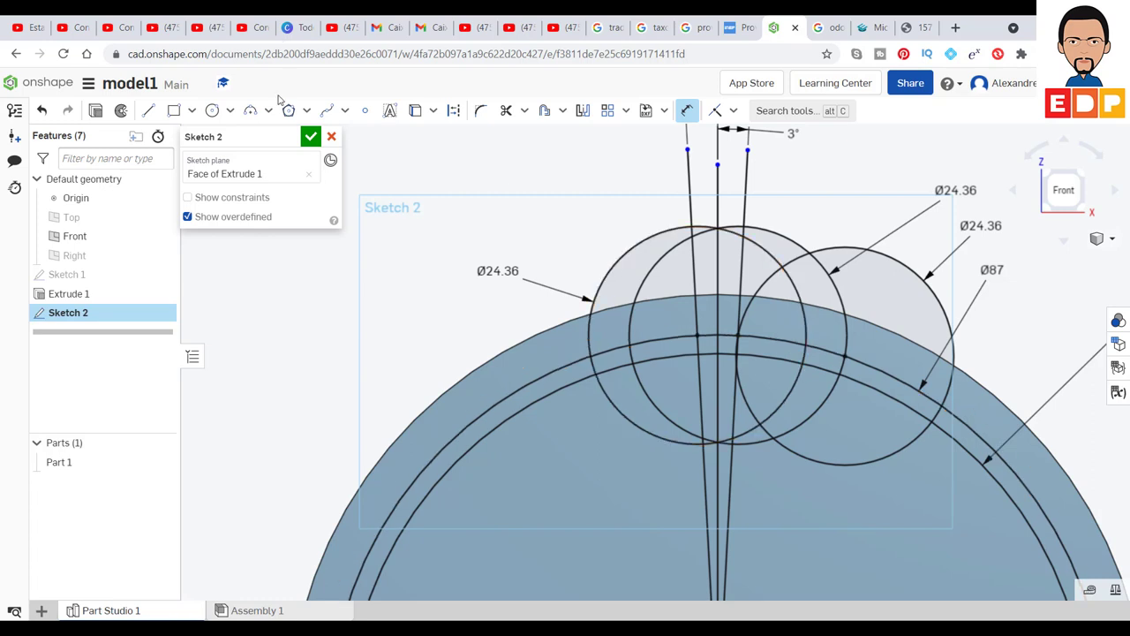
pyautogui.click(212, 110)
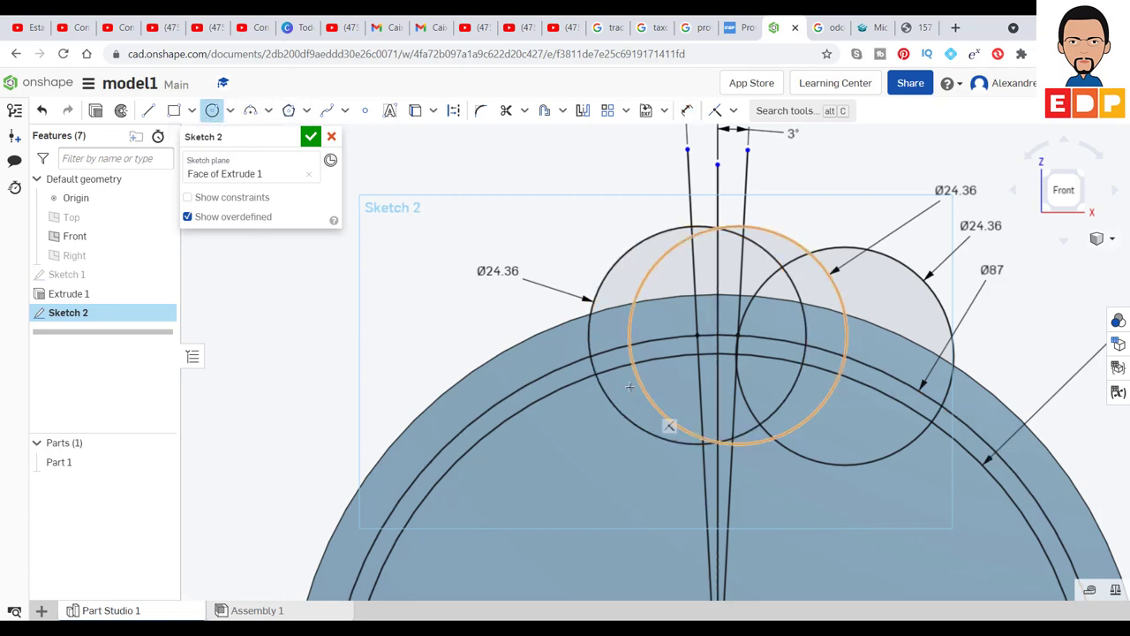
# Draw a fourth circle where the left side meets the Ø87 circle and dimension it to Ø24.36 mm
pyautogui.click(590, 357)
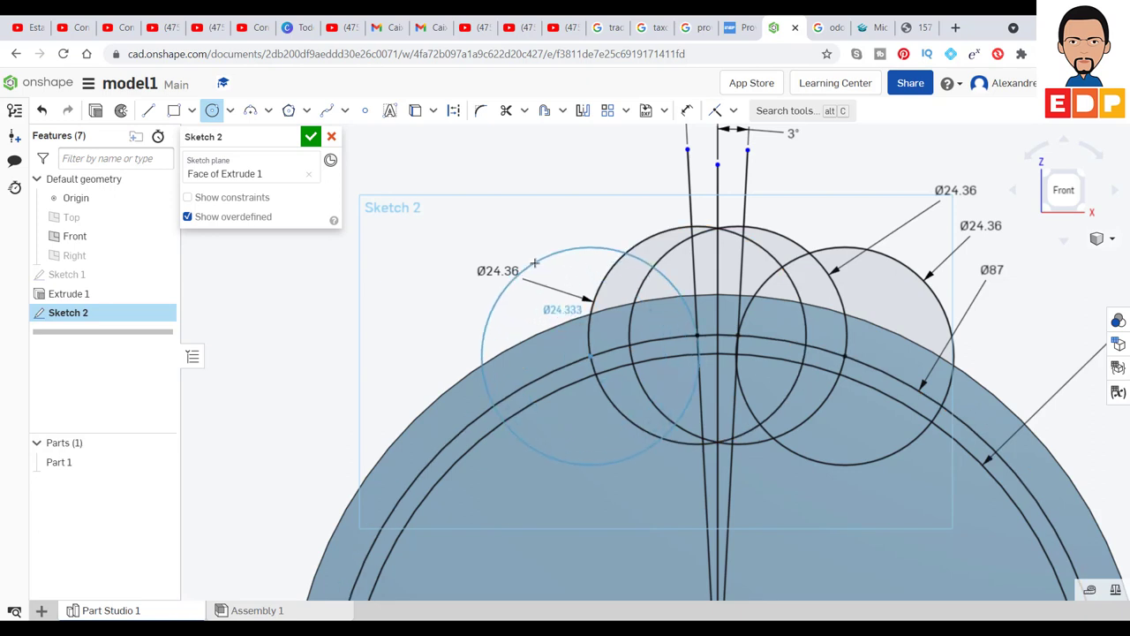
pyautogui.click(534, 263)
pyautogui.click(686, 110)
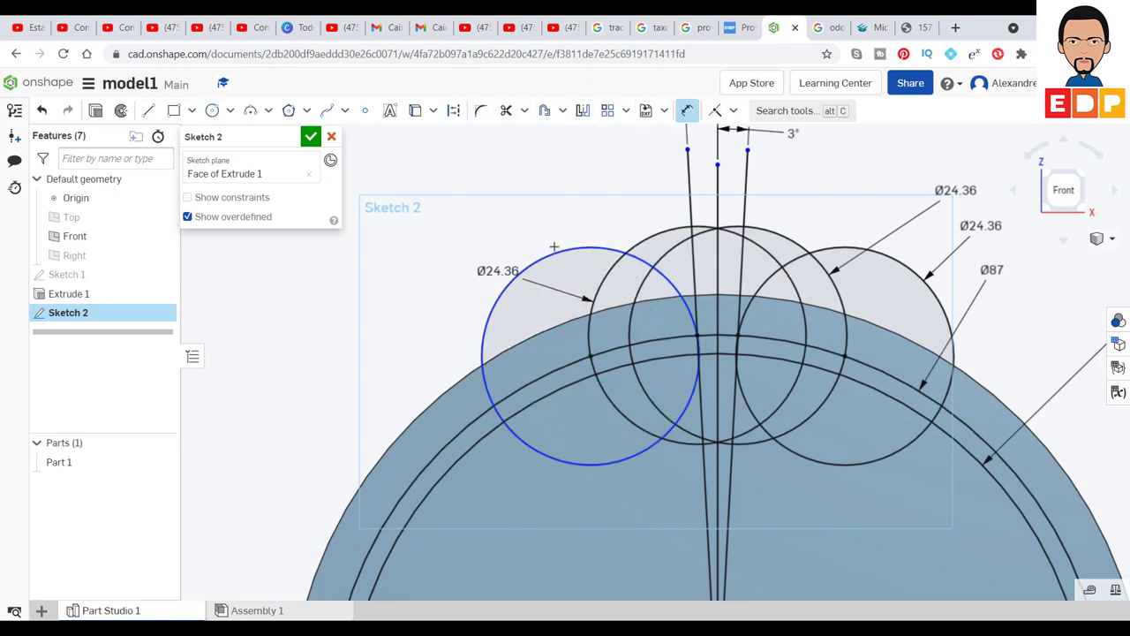
pyautogui.click(557, 251)
pyautogui.click(484, 189)
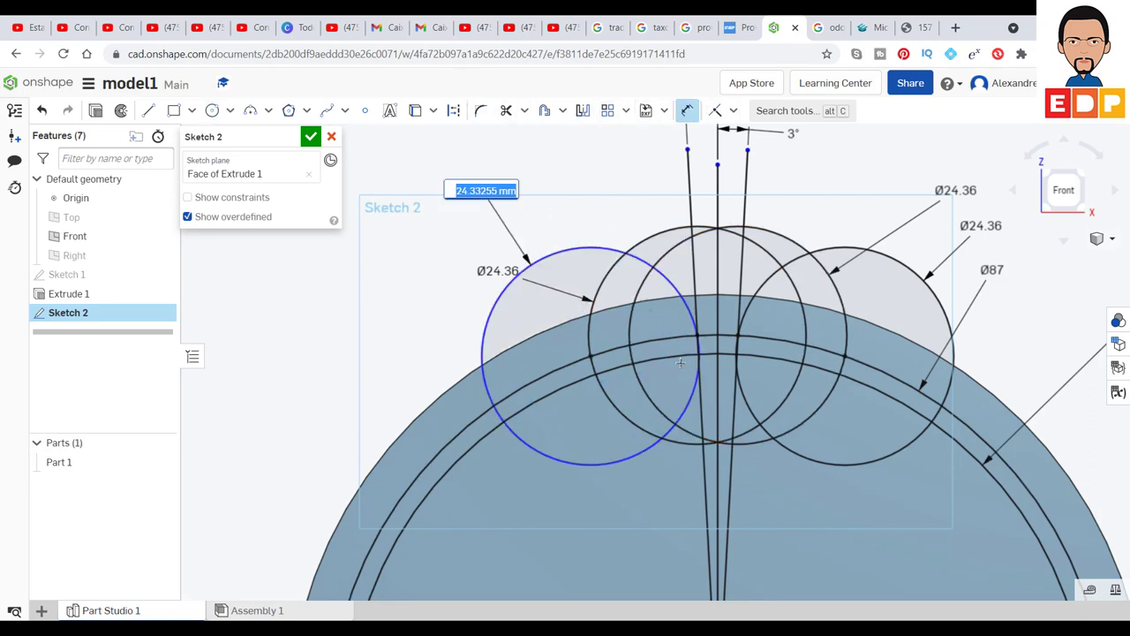
pyautogui.write('24.36')
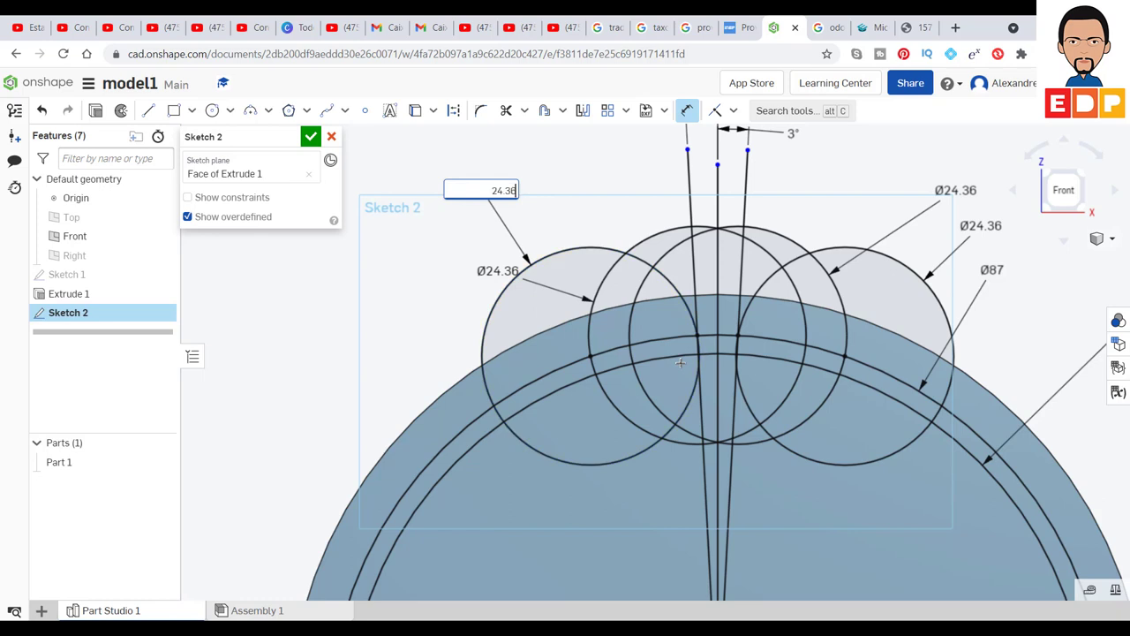
pyautogui.press('Return')
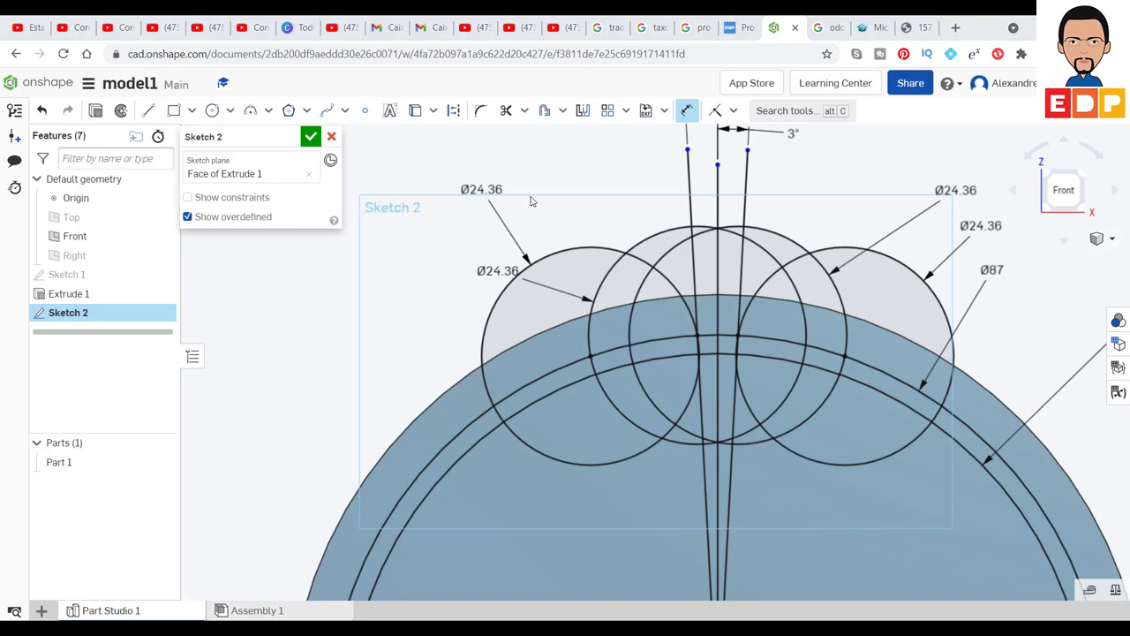
pyautogui.scroll(-3, 647, 264)
pyautogui.scroll(3, 647, 265)
pyautogui.scroll(2, 647, 265)
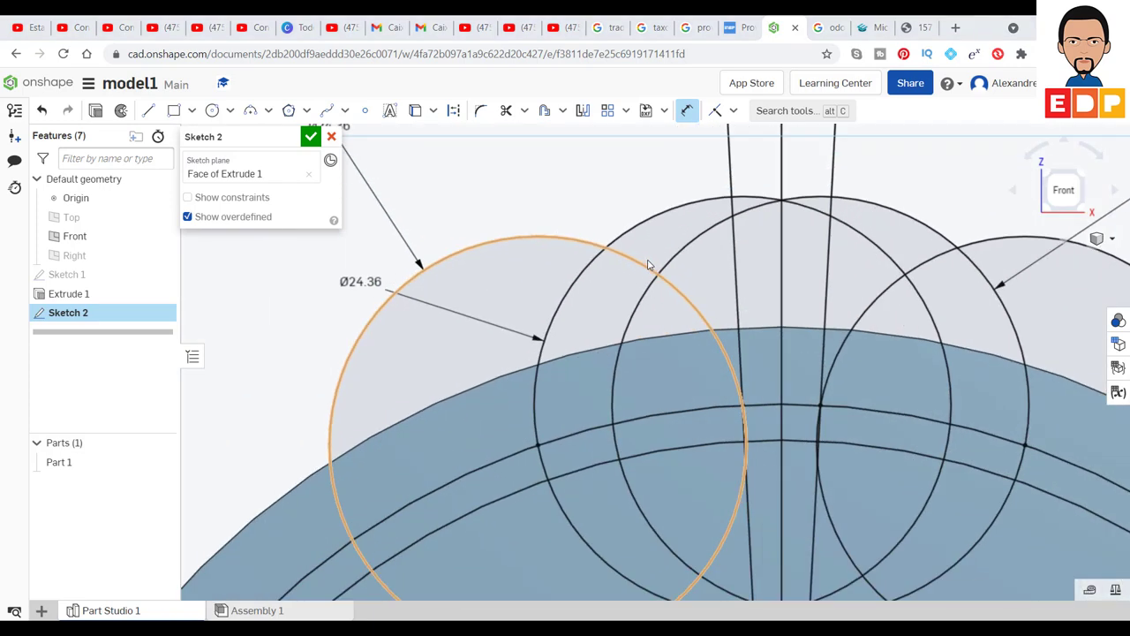
# Trim the line segments between circle intersections, backing out of the trim that broke the sketch
pyautogui.click(505, 110)
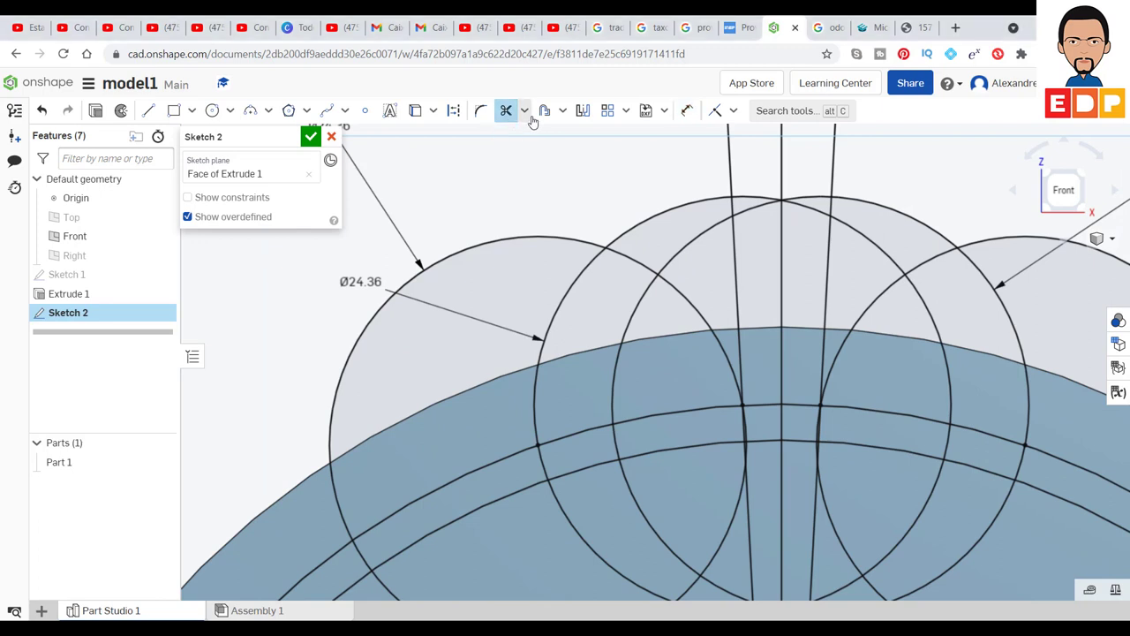
pyautogui.click(732, 276)
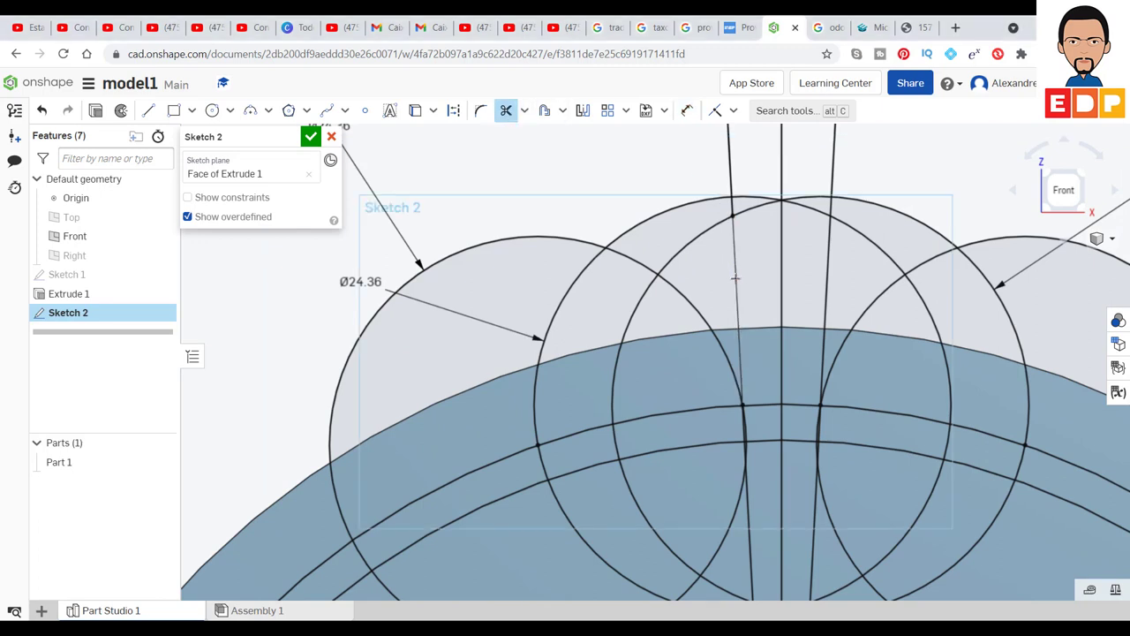
pyautogui.click(828, 280)
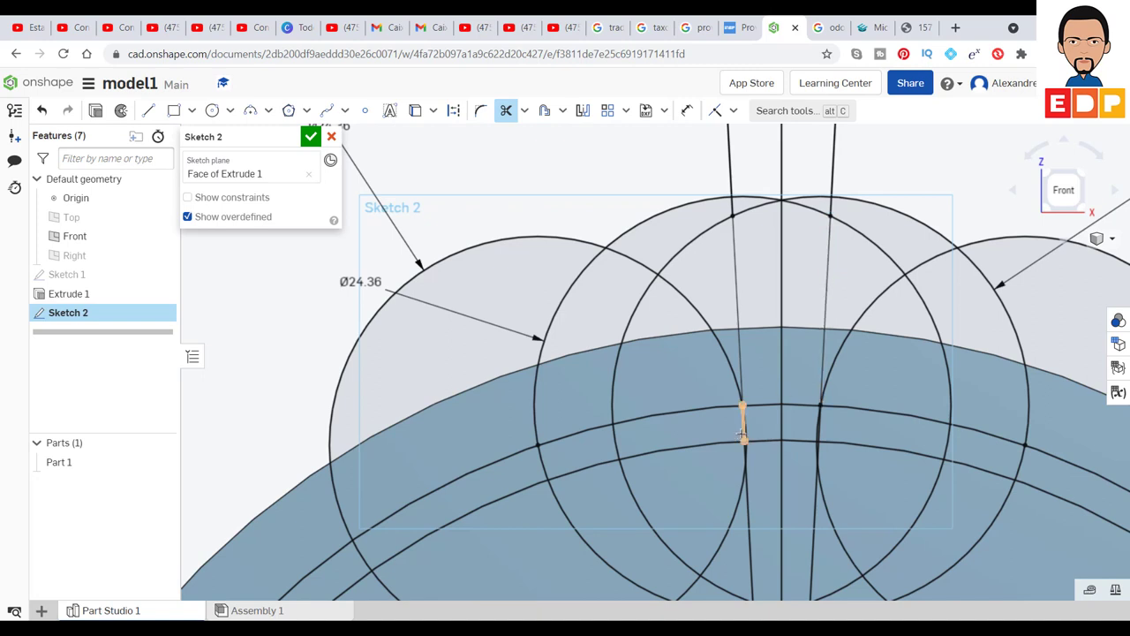
pyautogui.click(742, 433)
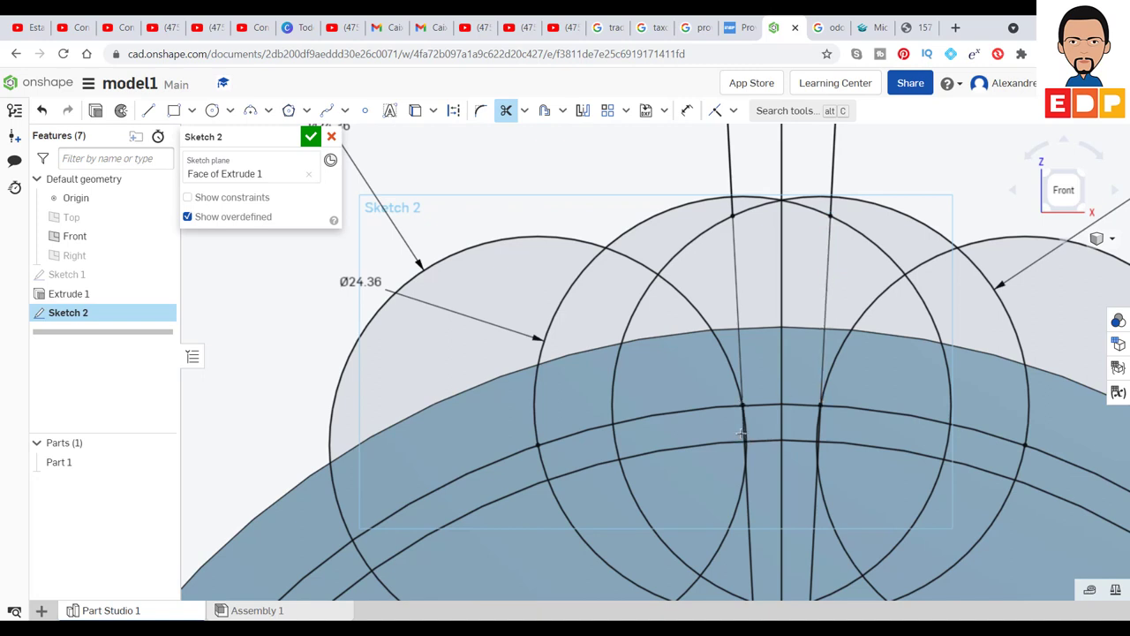
pyautogui.click(817, 424)
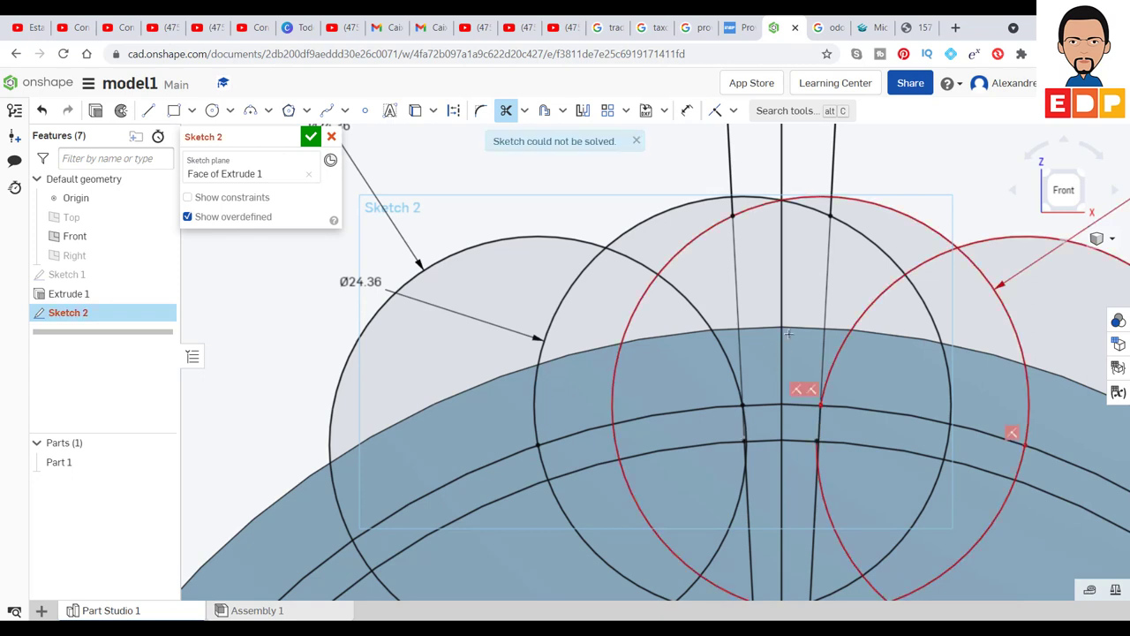
pyautogui.press('Escape')
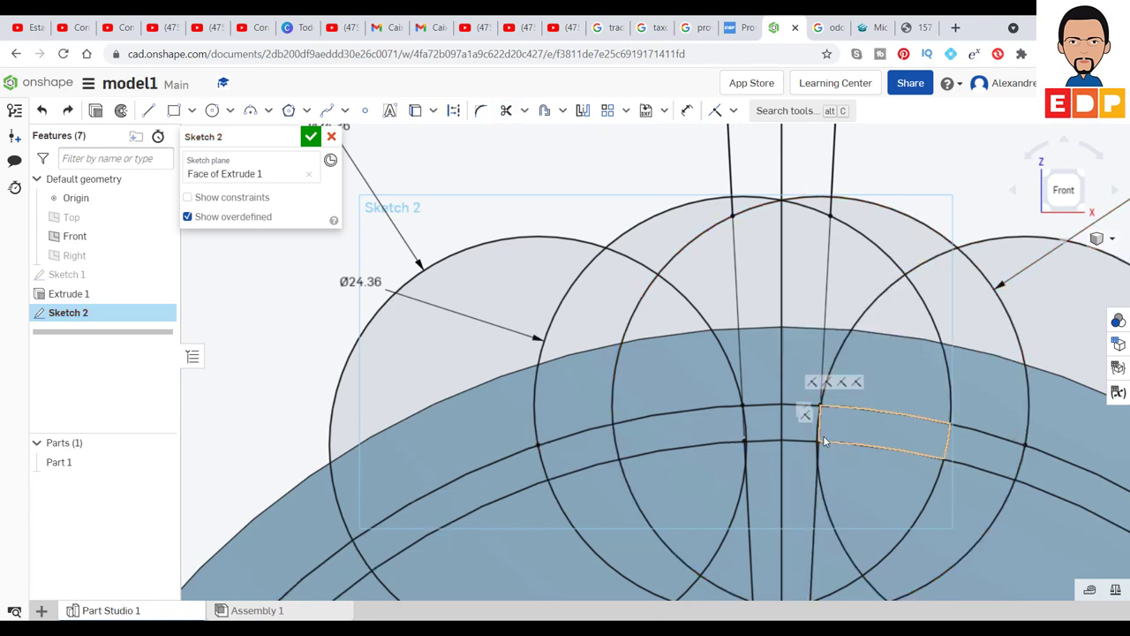
# Trim the short arc segments inside the gap and the left circle's arc above the rim
pyautogui.click(506, 110)
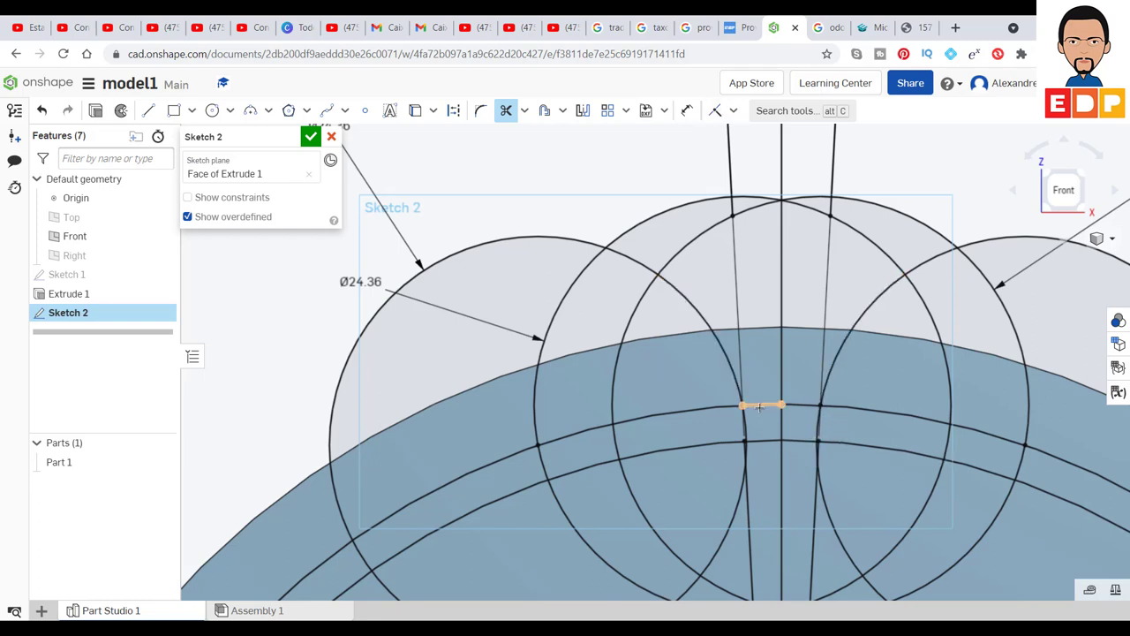
pyautogui.click(759, 406)
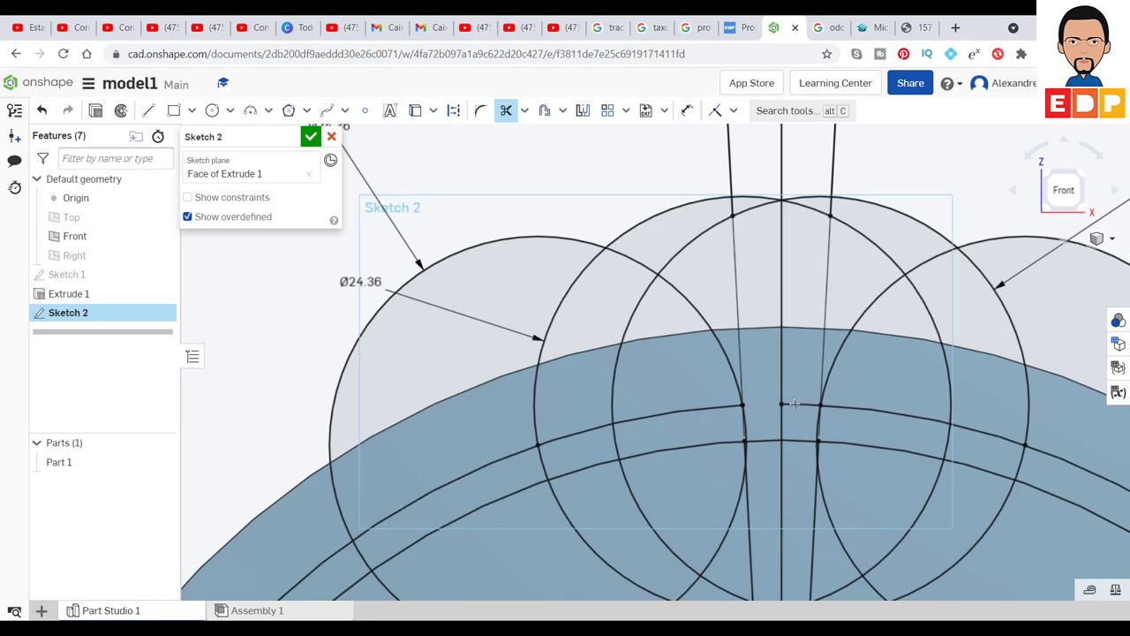
pyautogui.click(795, 404)
pyautogui.click(715, 332)
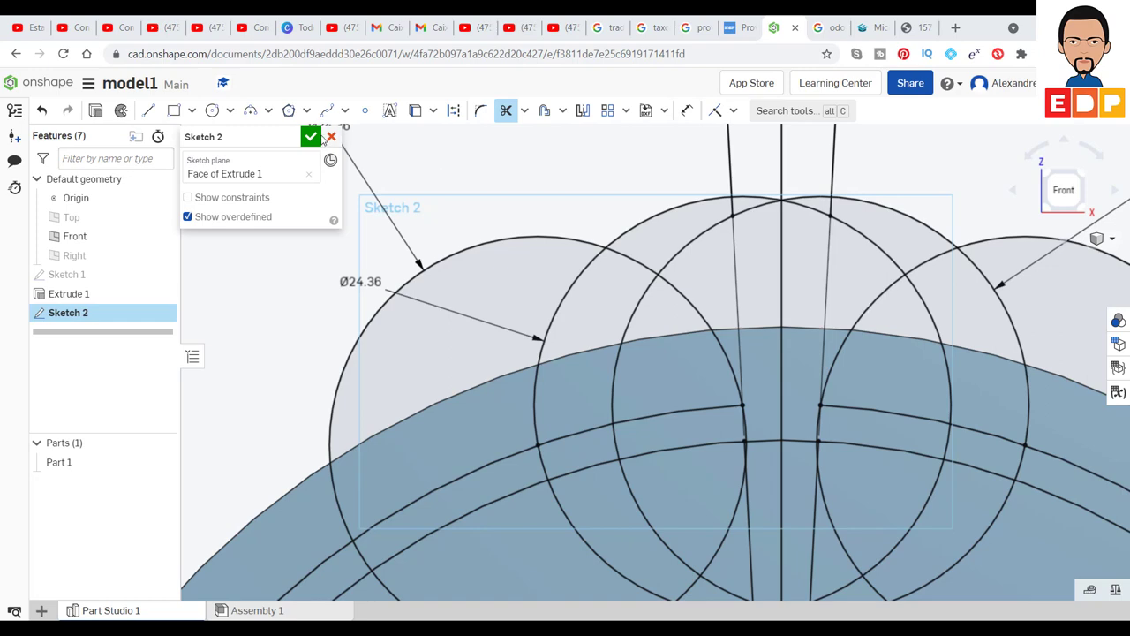
# Accept Sketch 2 and view the whole part isometrically, zoomed on the top of the disc
pyautogui.click(309, 138)
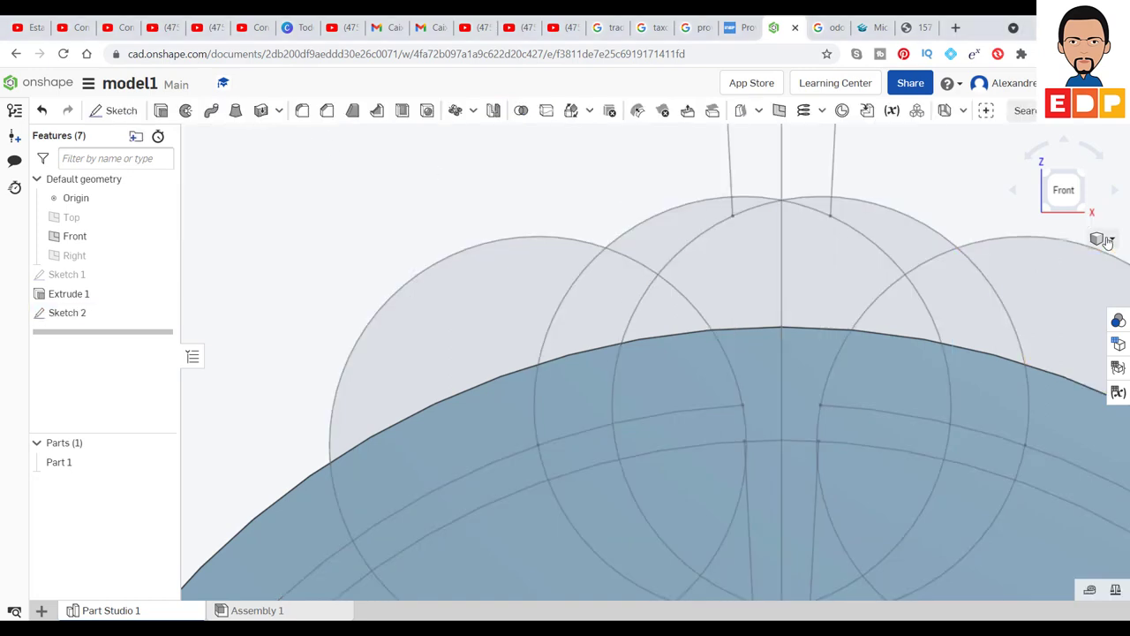
pyautogui.click(1084, 179)
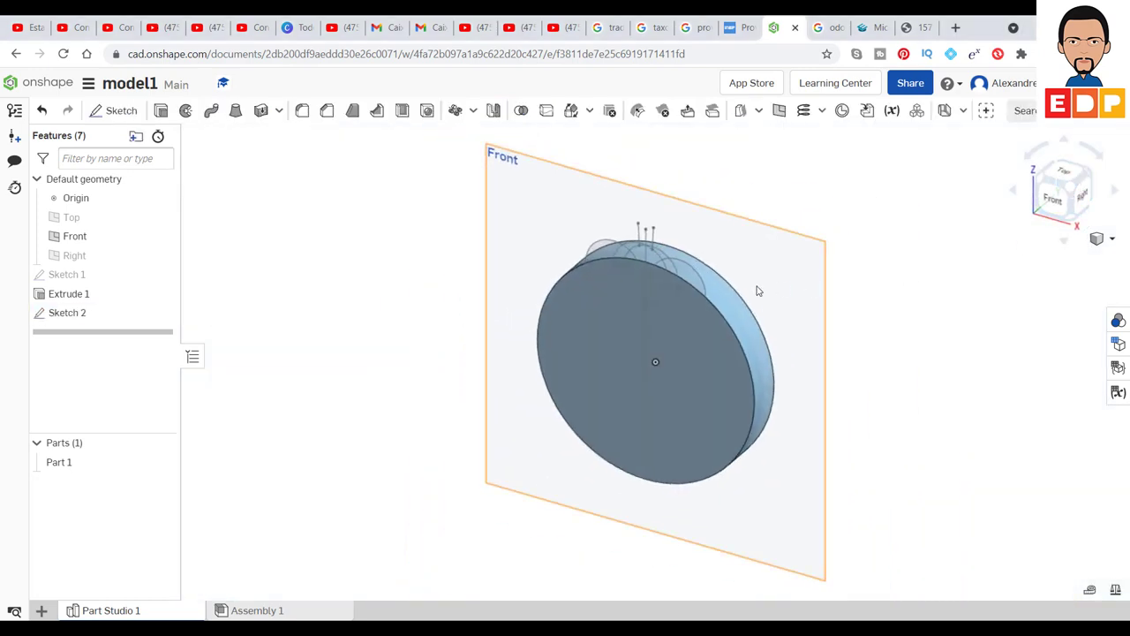
pyautogui.scroll(-2, 648, 279)
pyautogui.scroll(3, 648, 279)
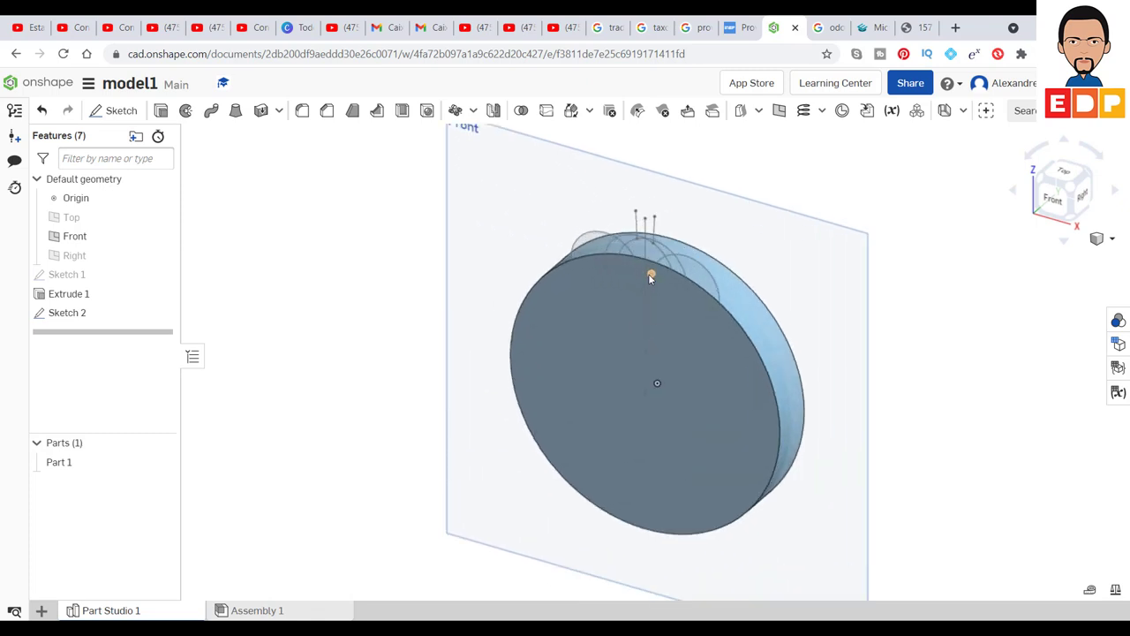
pyautogui.scroll(4, 648, 279)
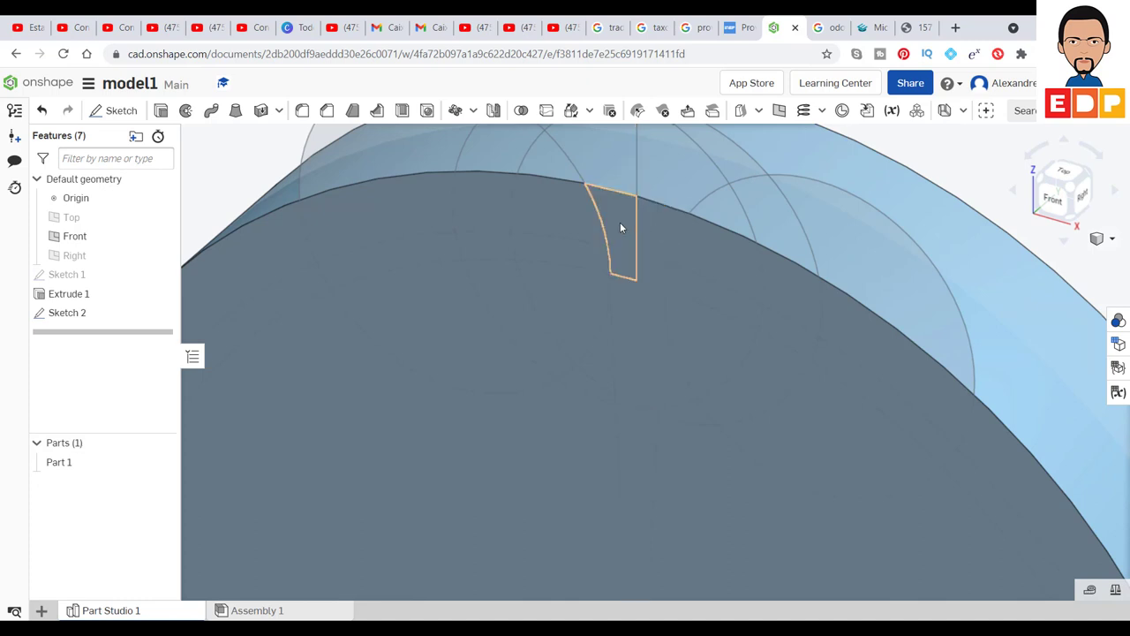
# Cut both halves of the tooth-gap profile out of the disc with a Remove extrude
pyautogui.click(161, 111)
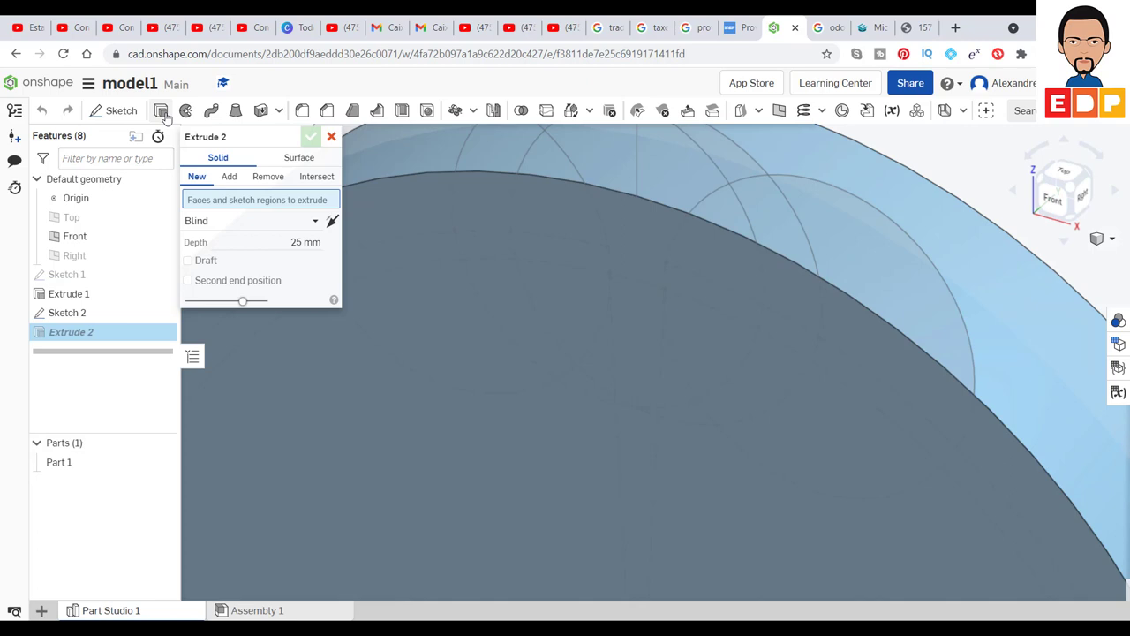
pyautogui.click(259, 180)
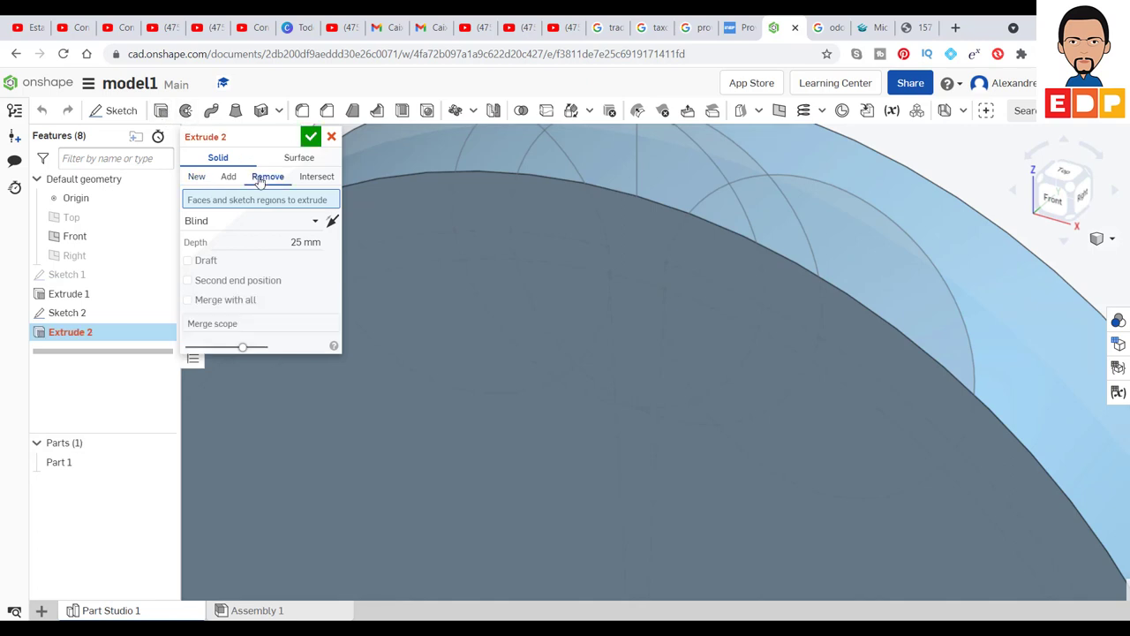
pyautogui.click(627, 204)
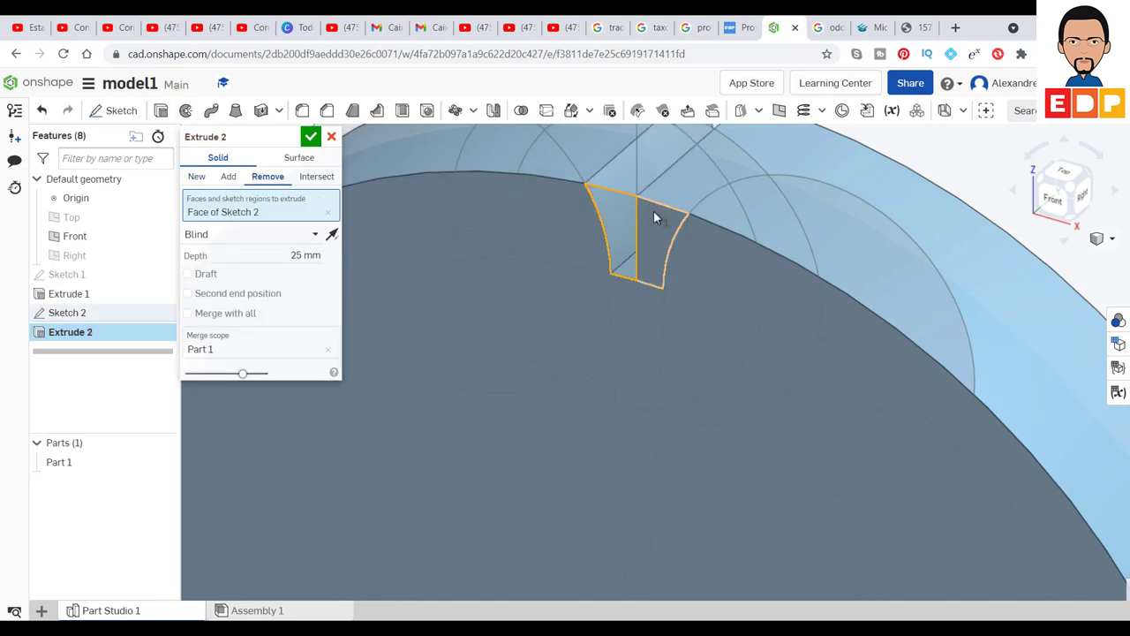
pyautogui.click(654, 215)
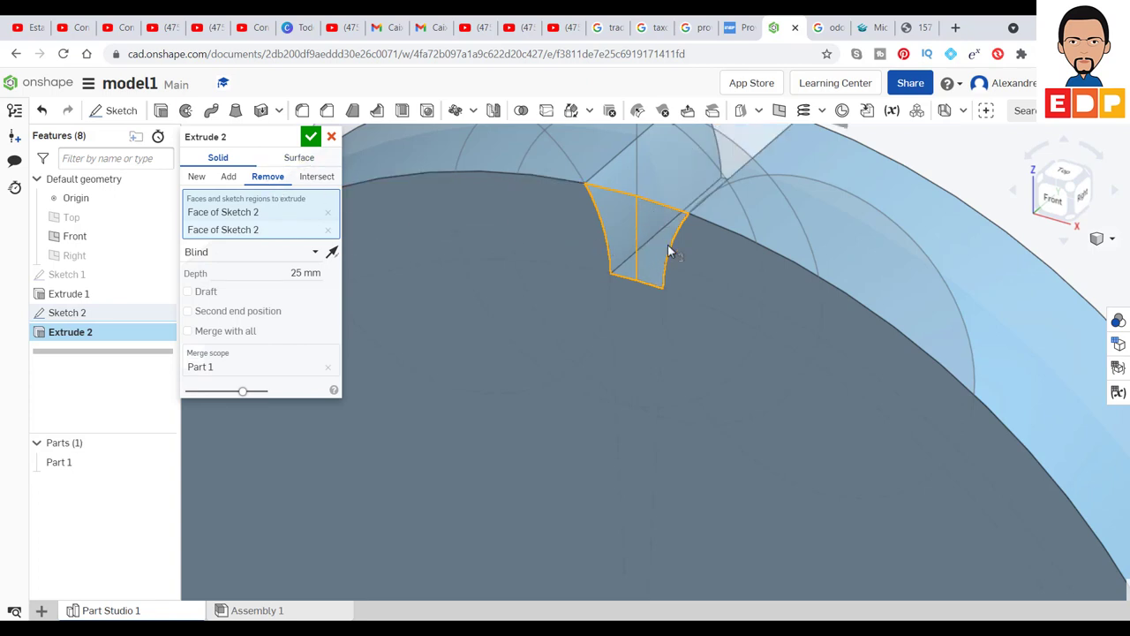
pyautogui.click(311, 137)
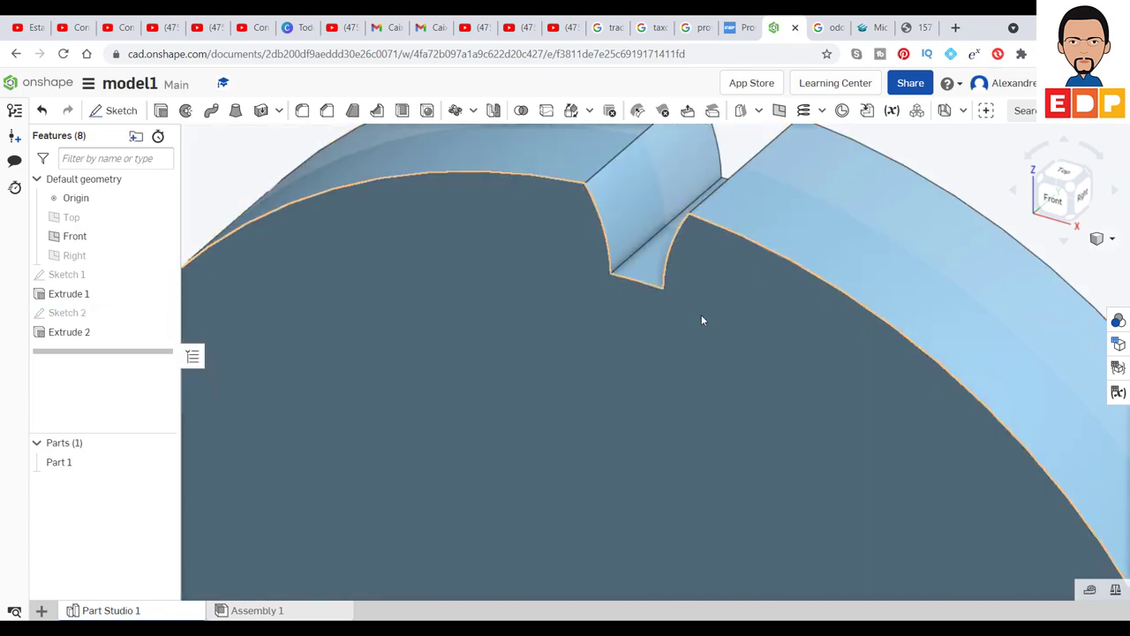
# Orbit to inspect the new notch and briefly check the gear calculations workbook
pyautogui.scroll(3, 701, 316)
pyautogui.moveTo(701, 316); pyautogui.dragTo(907, 247, button='right')
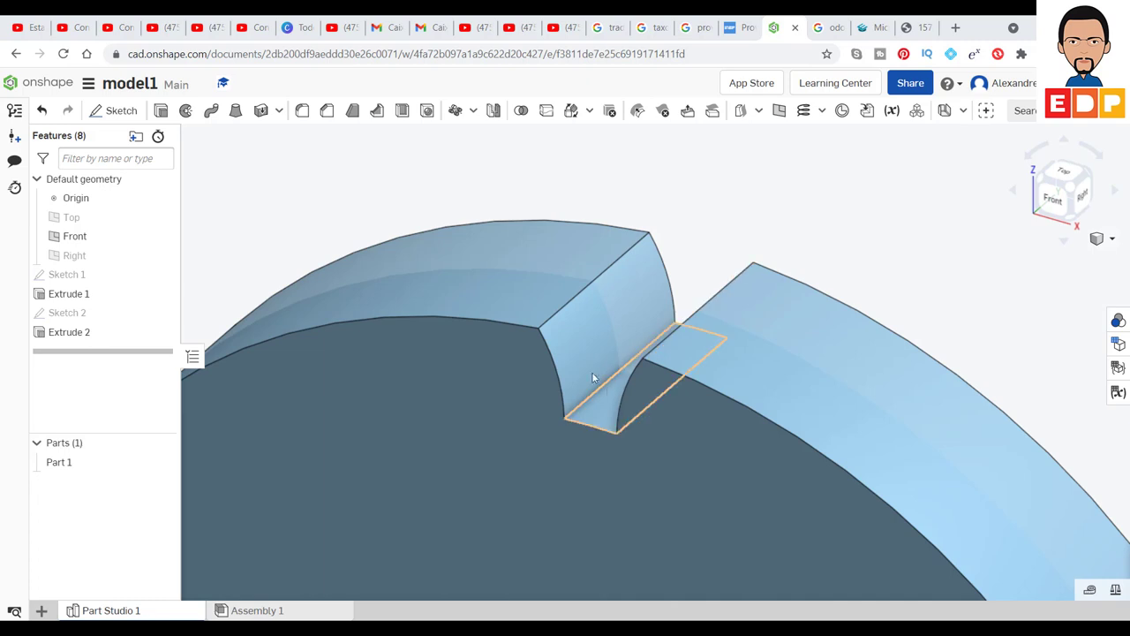
pyautogui.scroll(3, 596, 362)
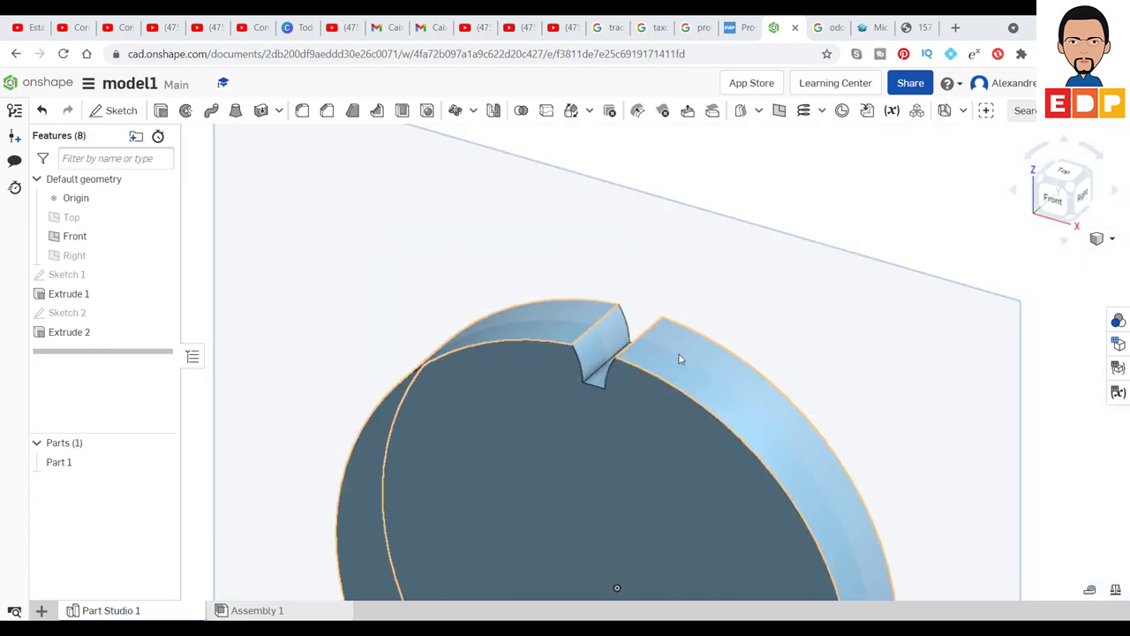
pyautogui.click(626, 574)
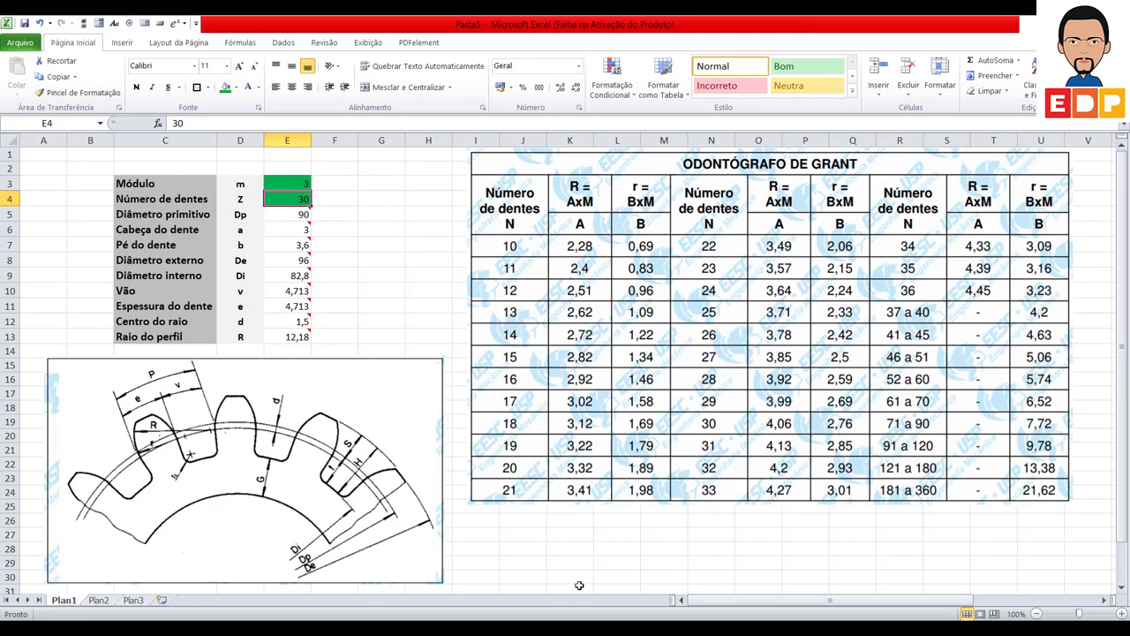
pyautogui.hotkey('alt', 'Tab')
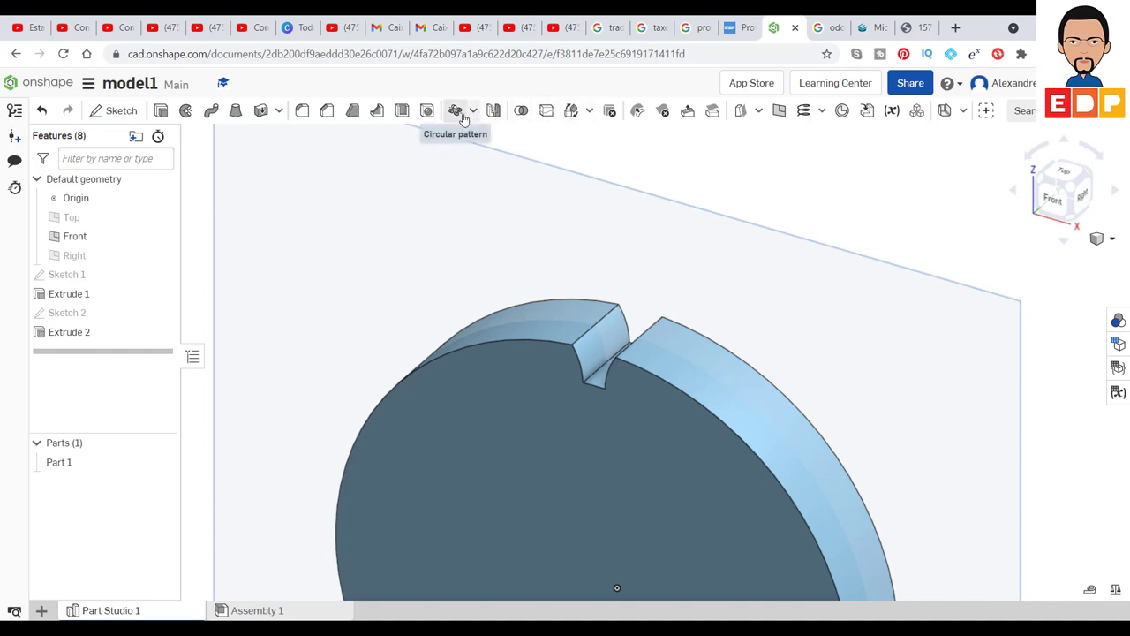
# Set up a feature circular pattern with Extrude 2 as the feature to repeat
pyautogui.click(473, 111)
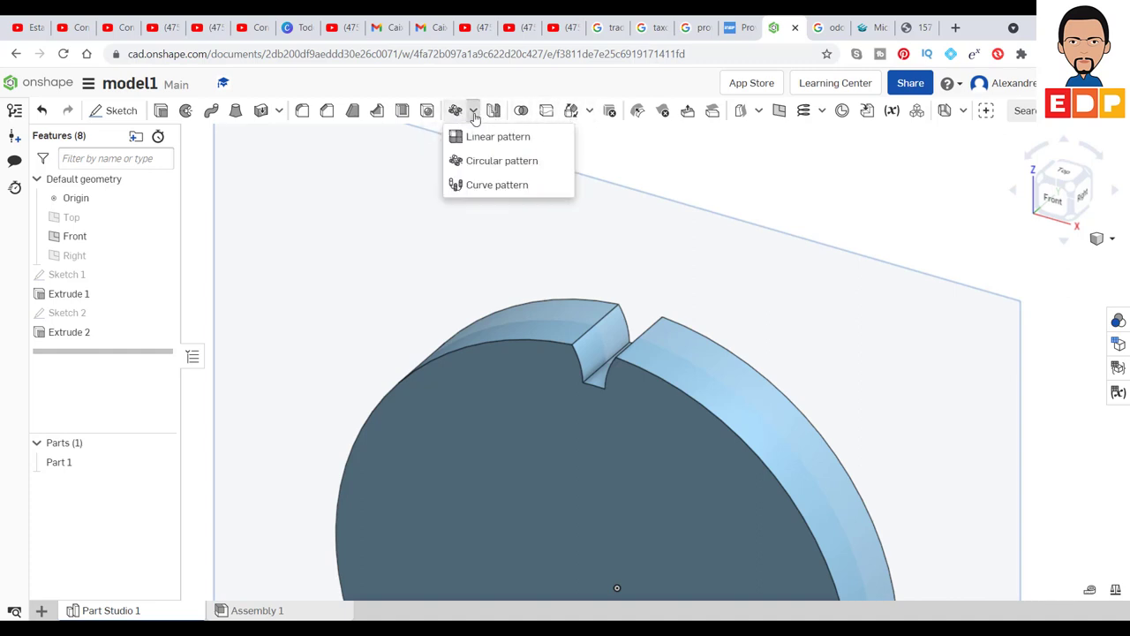
pyautogui.click(475, 161)
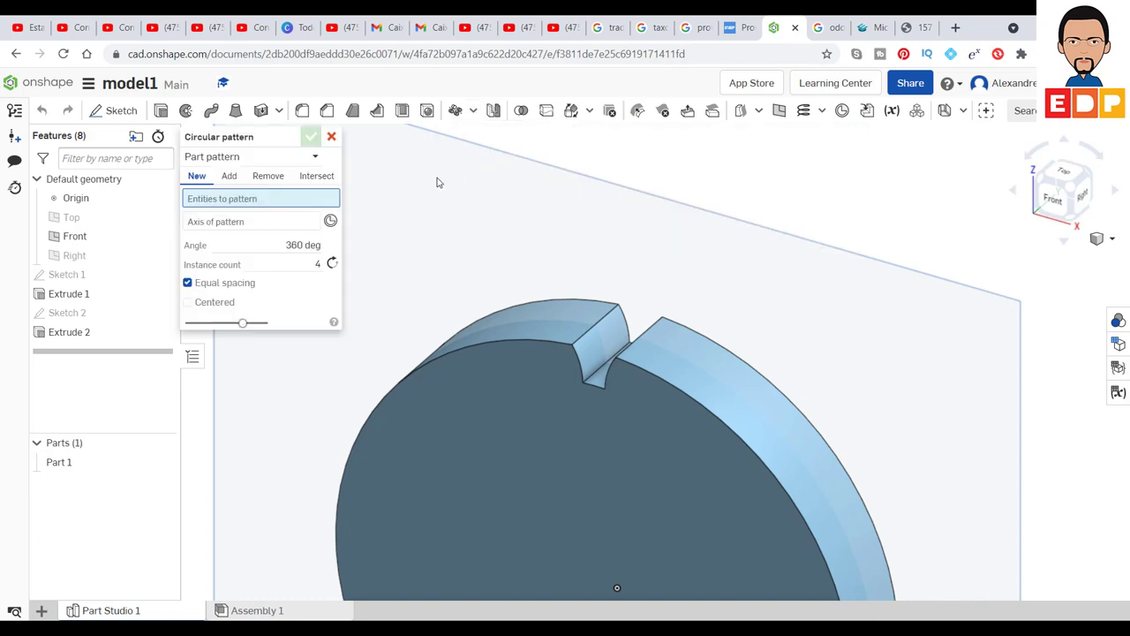
pyautogui.click(316, 159)
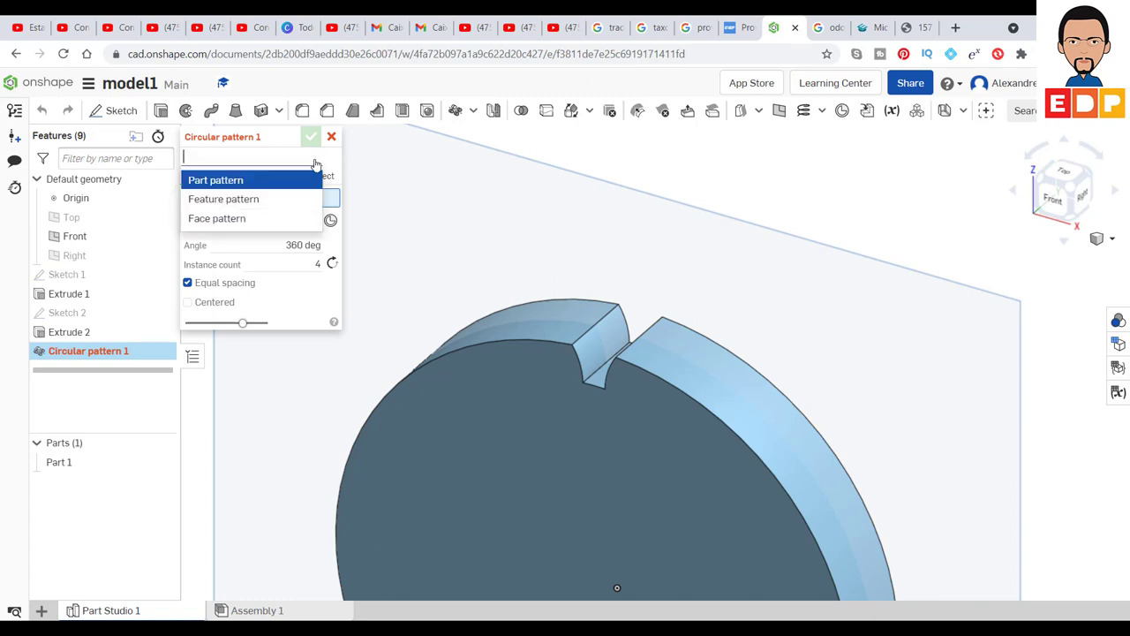
pyautogui.click(274, 199)
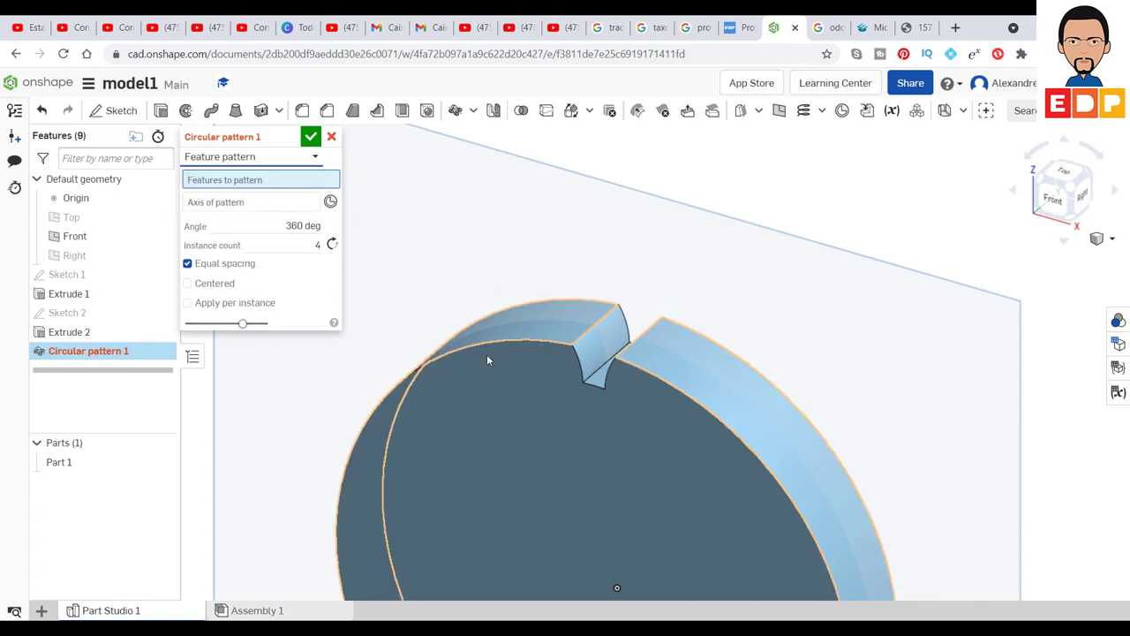
pyautogui.click(74, 333)
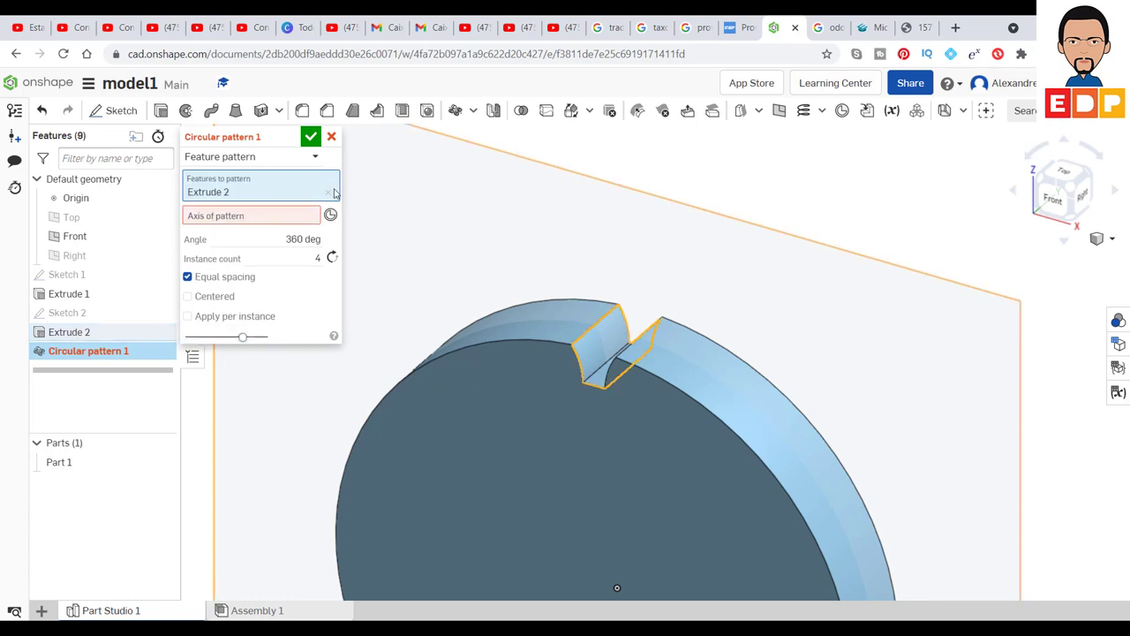
# Give the pattern 30 instances around the disc's centre point and confirm it
pyautogui.click(316, 257)
pyautogui.write('30')
pyautogui.scroll(-3, 706, 353)
pyautogui.scroll(-2, 706, 353)
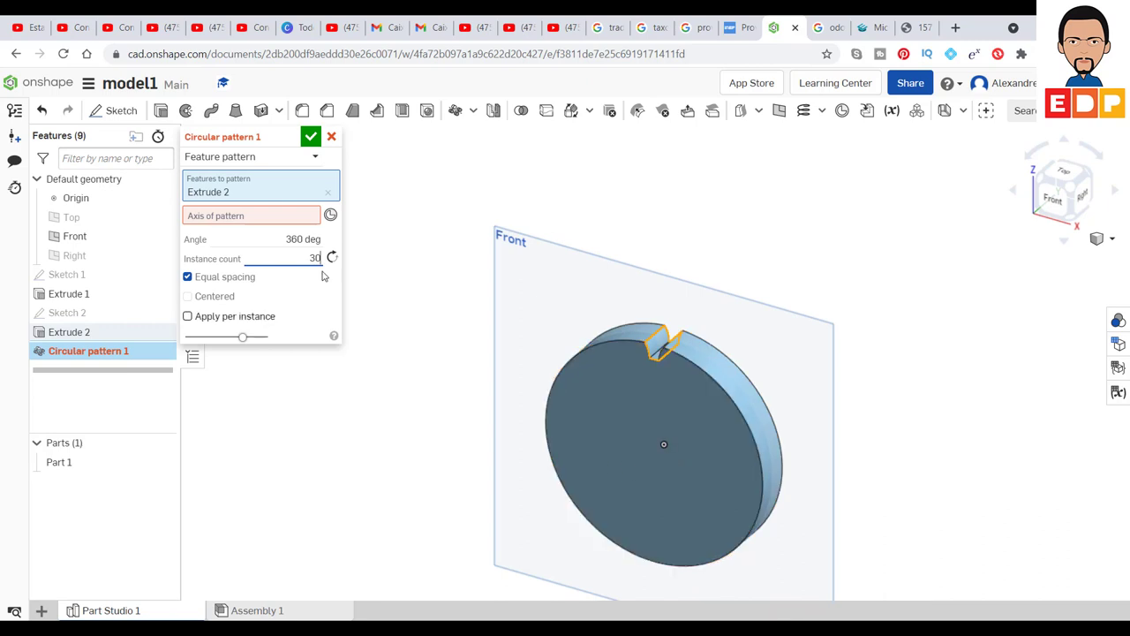
pyautogui.click(330, 217)
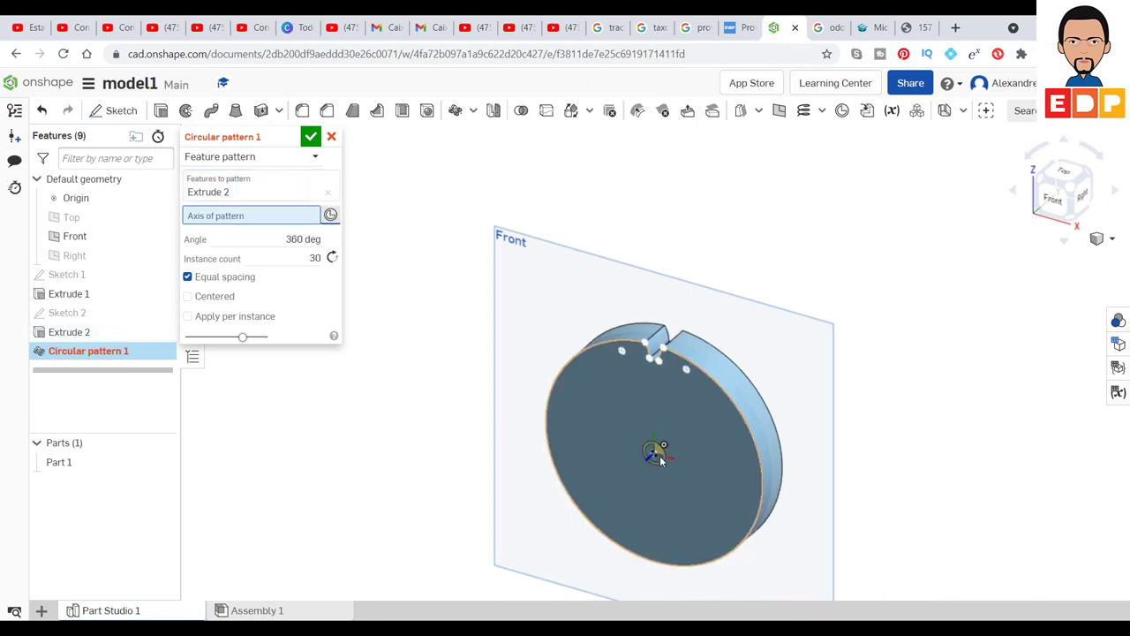
pyautogui.scroll(2, 659, 455)
pyautogui.scroll(2, 660, 466)
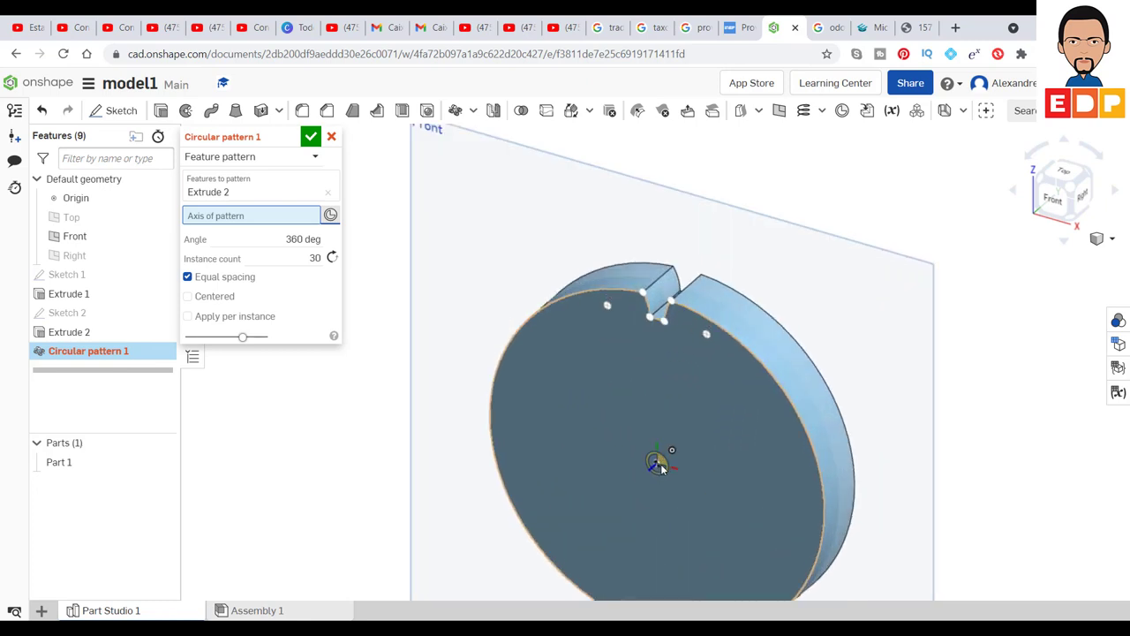
pyautogui.click(660, 466)
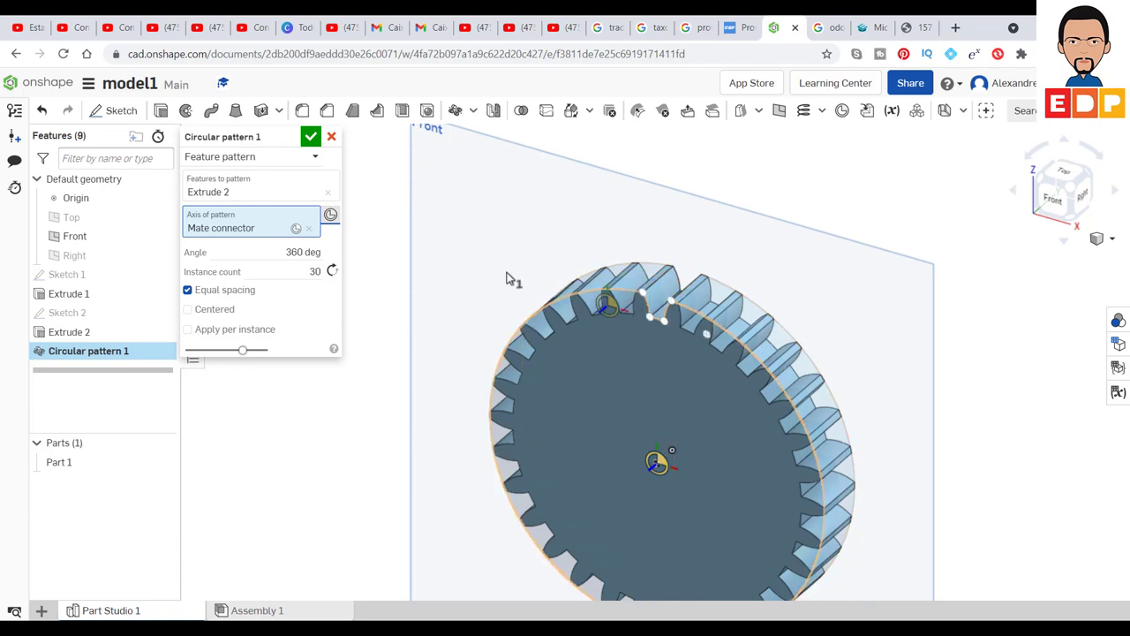
pyautogui.click(310, 138)
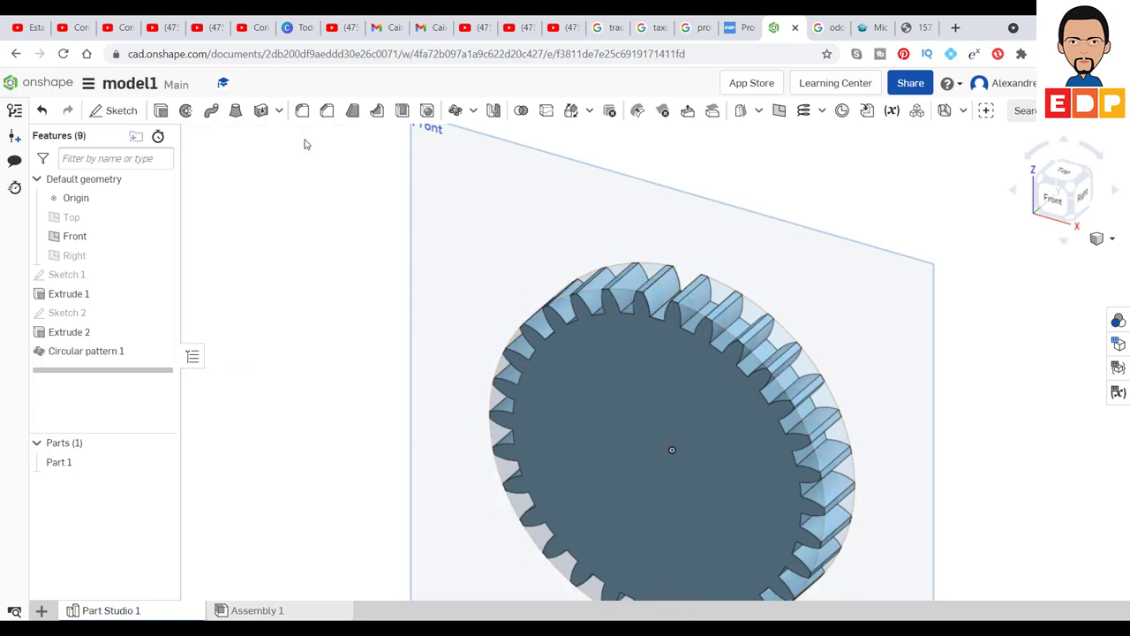
# Centre the gear in view and start Sketch 3 on its flat front face
pyautogui.scroll(-5, 936, 480)
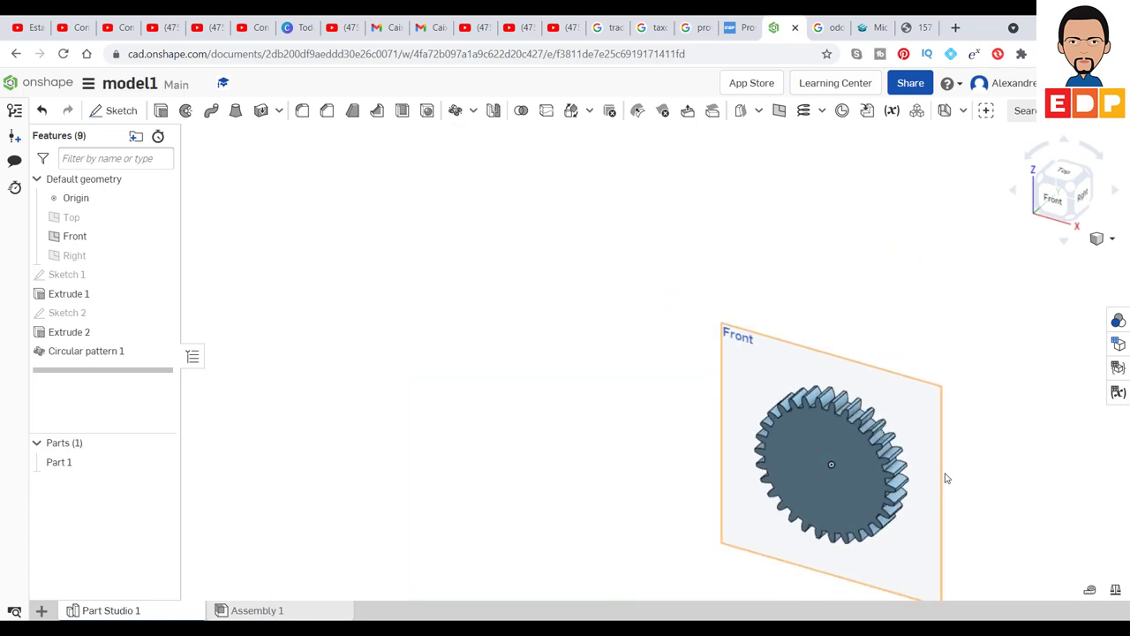
pyautogui.scroll(5, 946, 477)
pyautogui.moveTo(956, 469); pyautogui.dragTo(891, 411, button='middle')
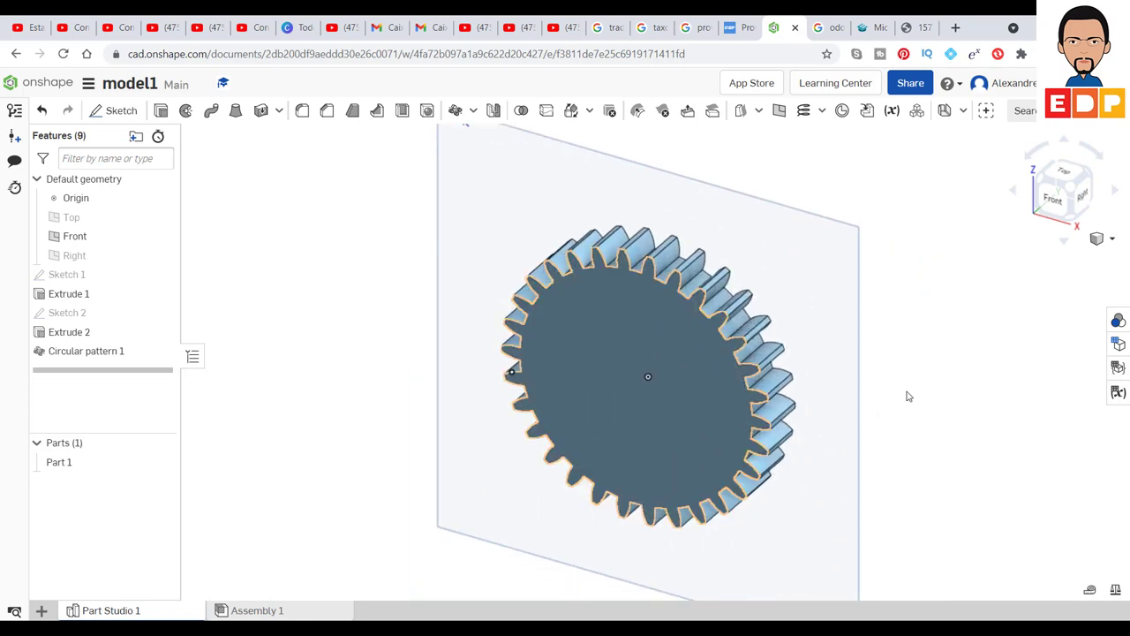
pyautogui.click(641, 407)
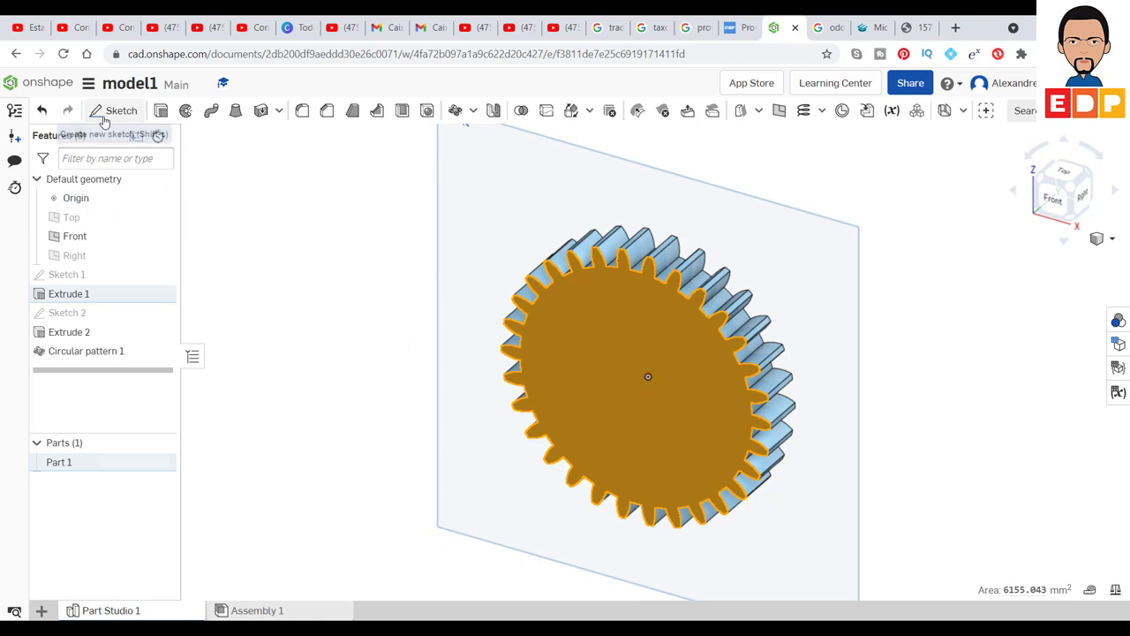
pyautogui.click(78, 239)
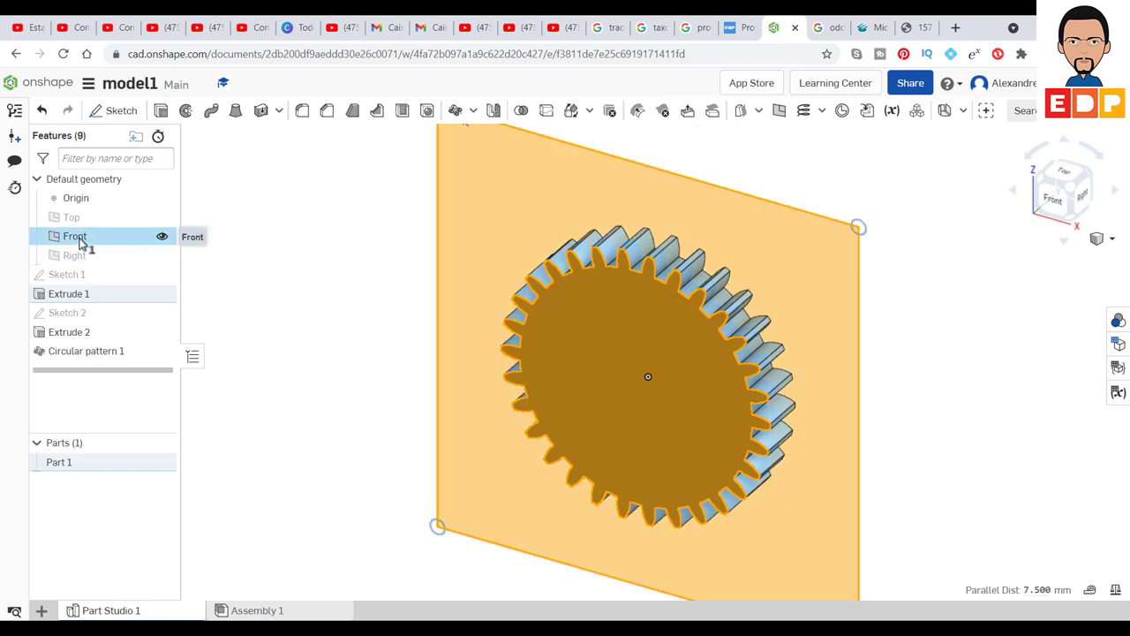
pyautogui.click(119, 113)
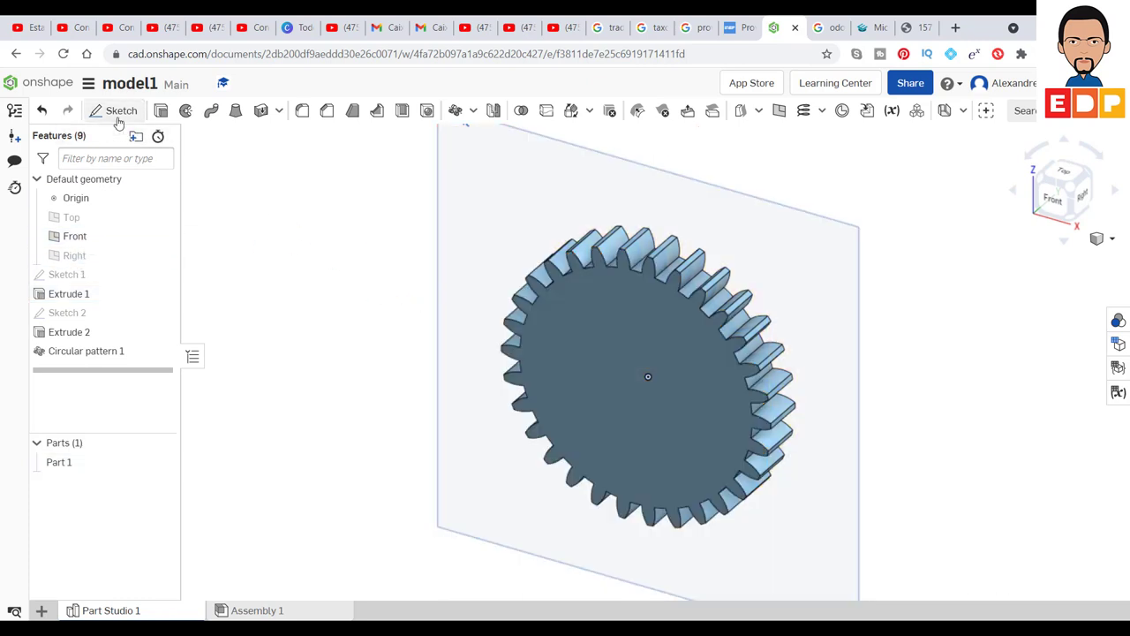
# In front view, draw a circle at the gear centre, dimension it Ø40 mm, and finish Sketch 3
pyautogui.click(1048, 207)
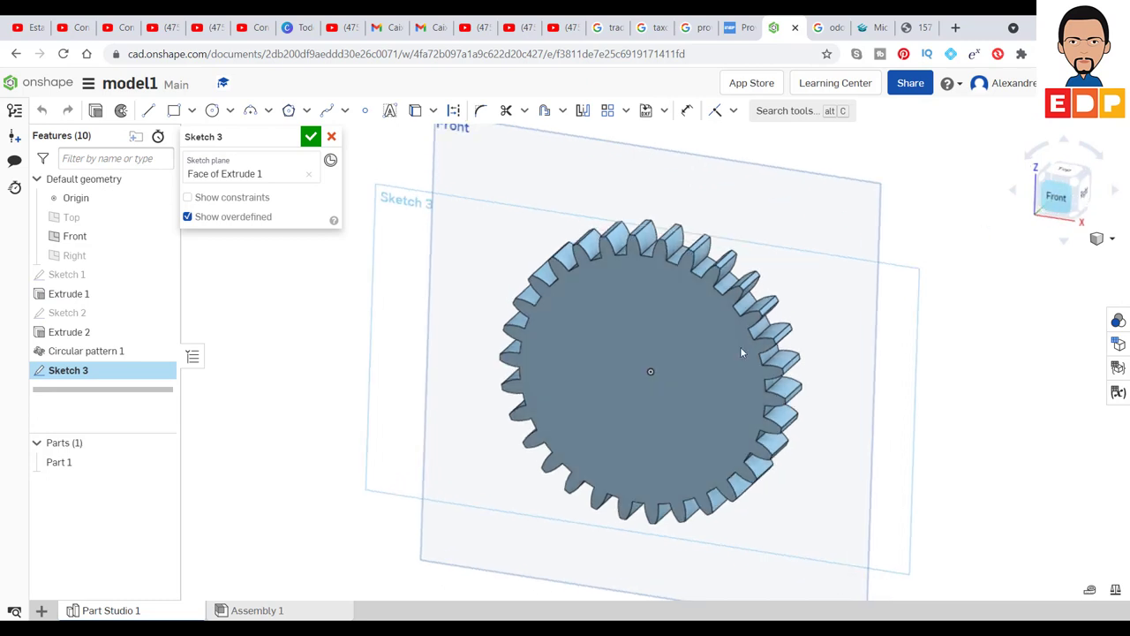
pyautogui.click(214, 112)
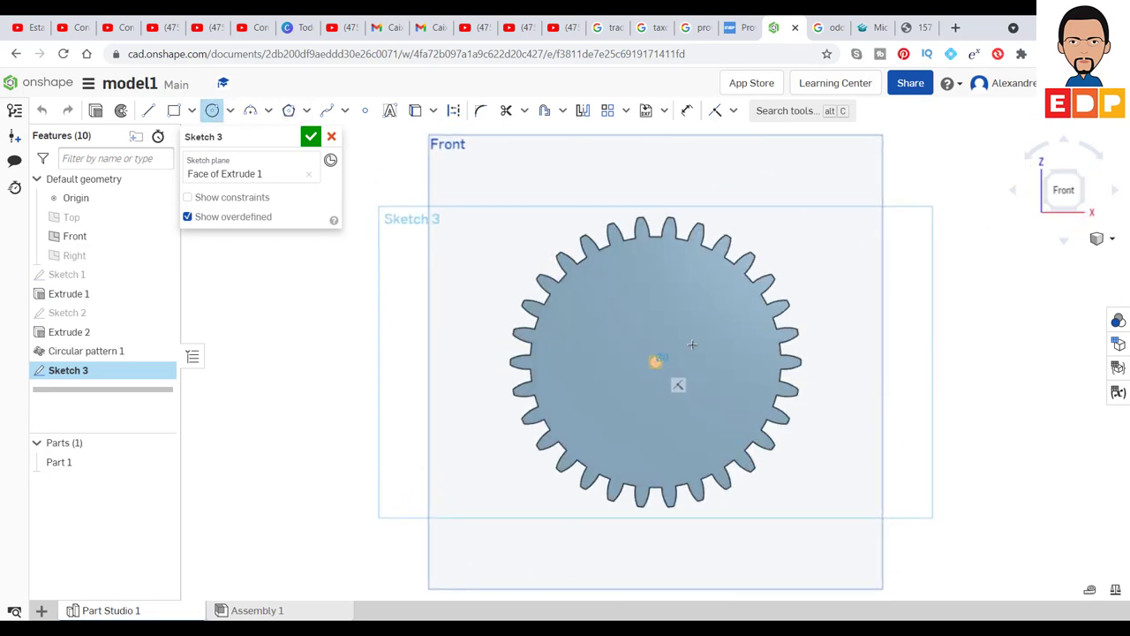
pyautogui.click(655, 362)
pyautogui.click(697, 335)
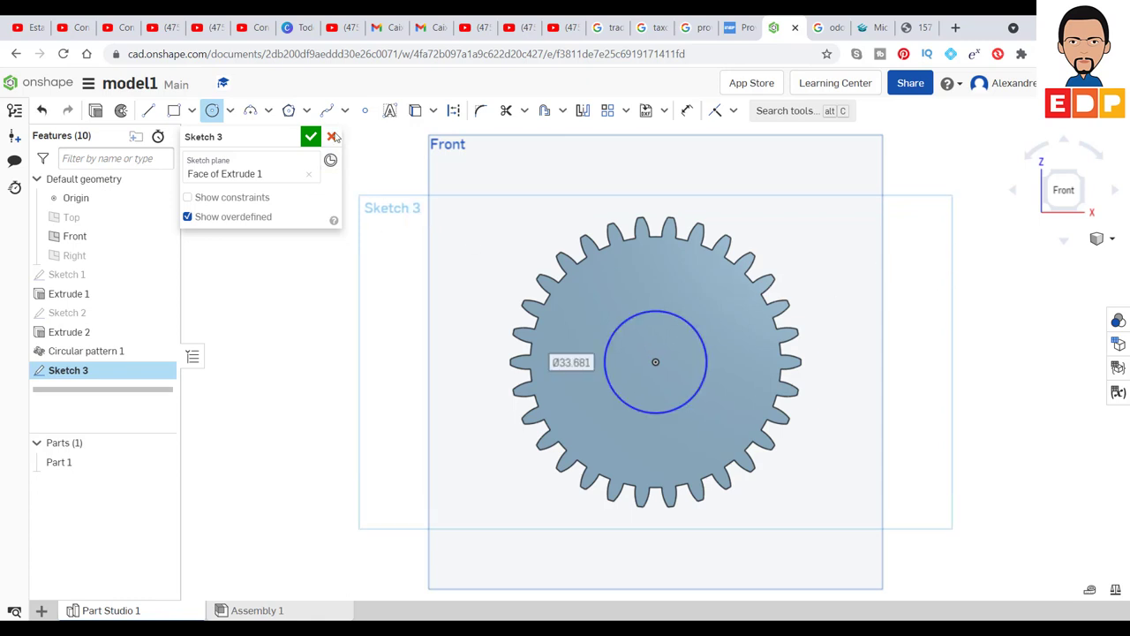
pyautogui.click(687, 110)
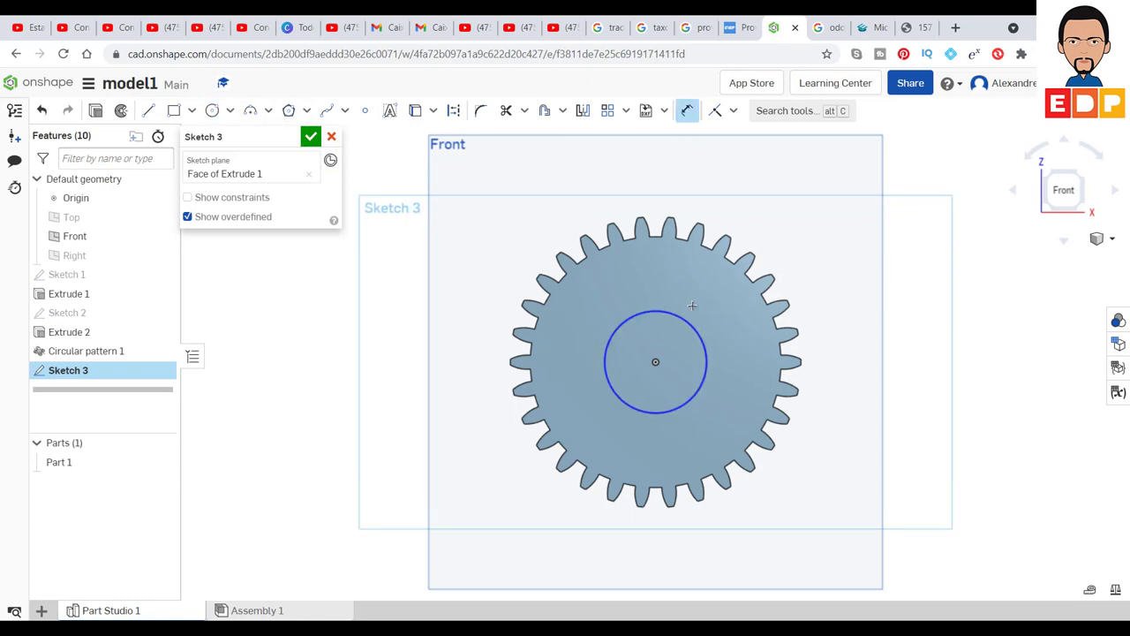
pyautogui.click(691, 327)
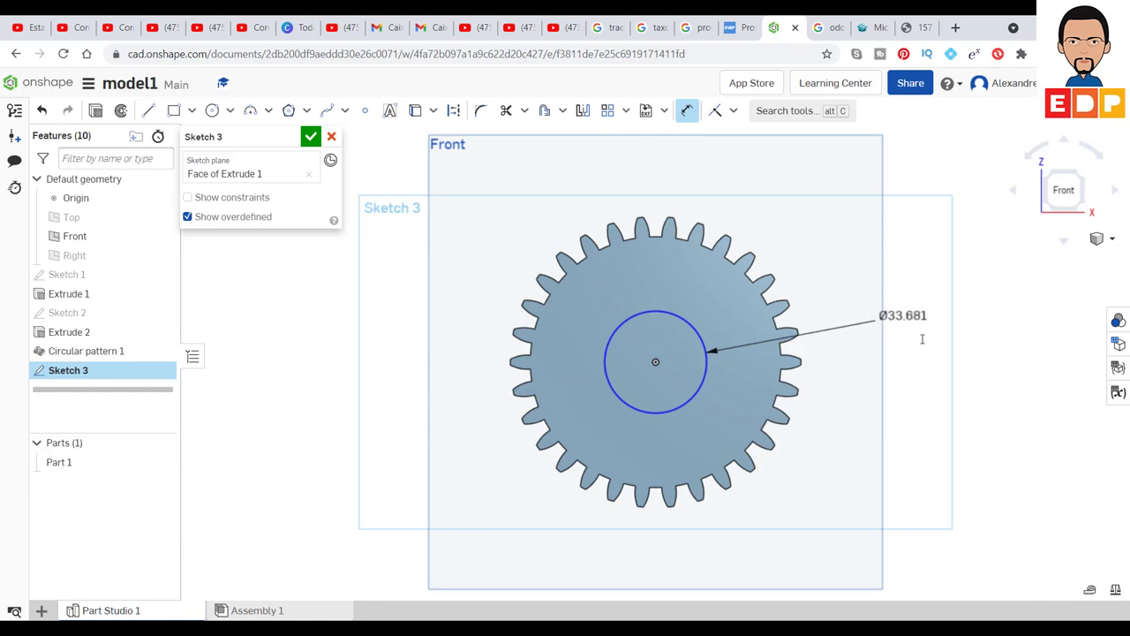
pyautogui.click(921, 338)
pyautogui.write('40')
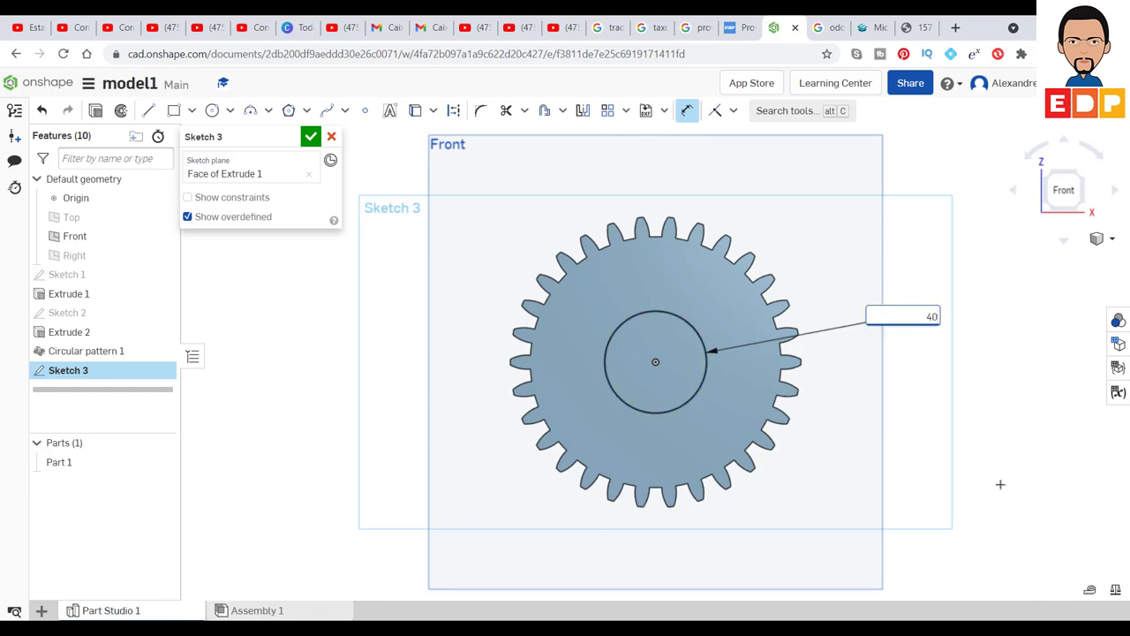
pyautogui.press('Return')
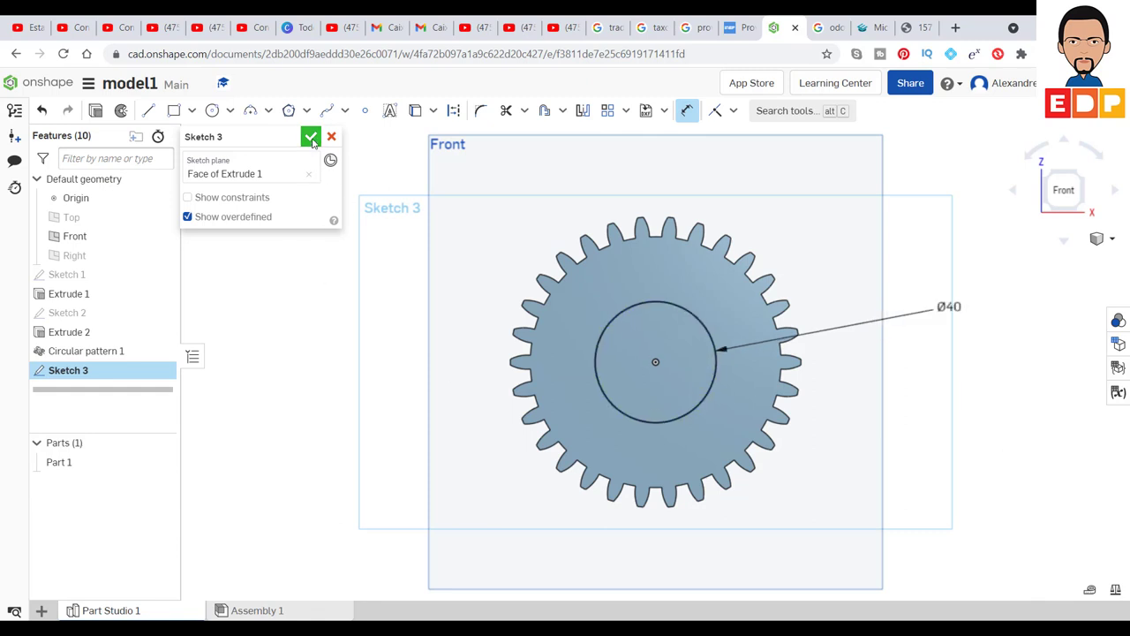
pyautogui.click(311, 136)
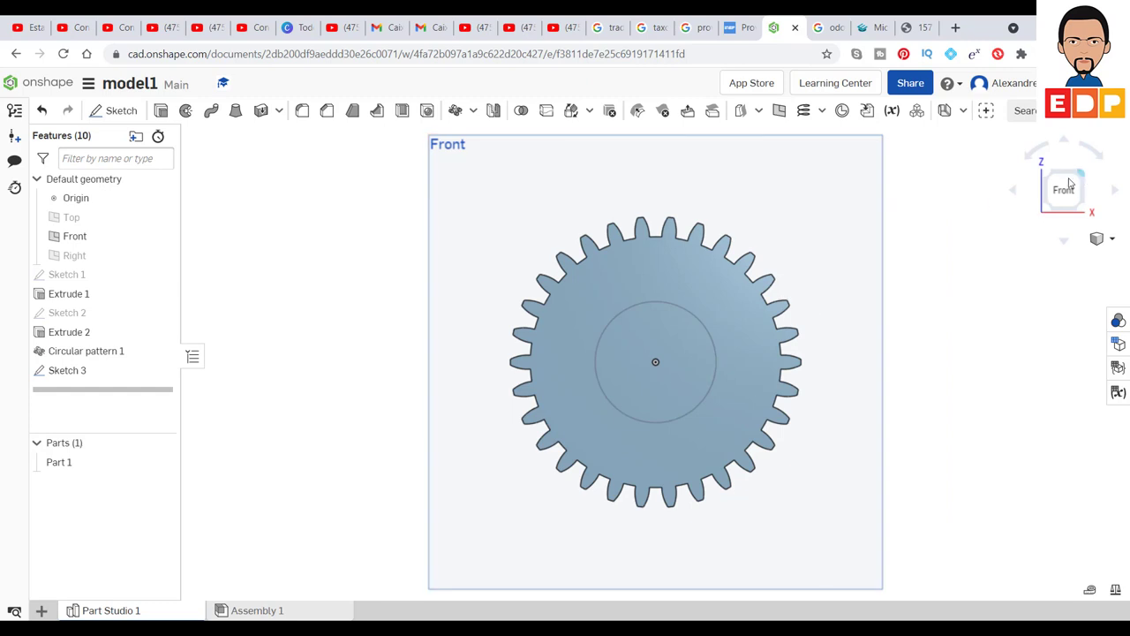
pyautogui.click(1069, 183)
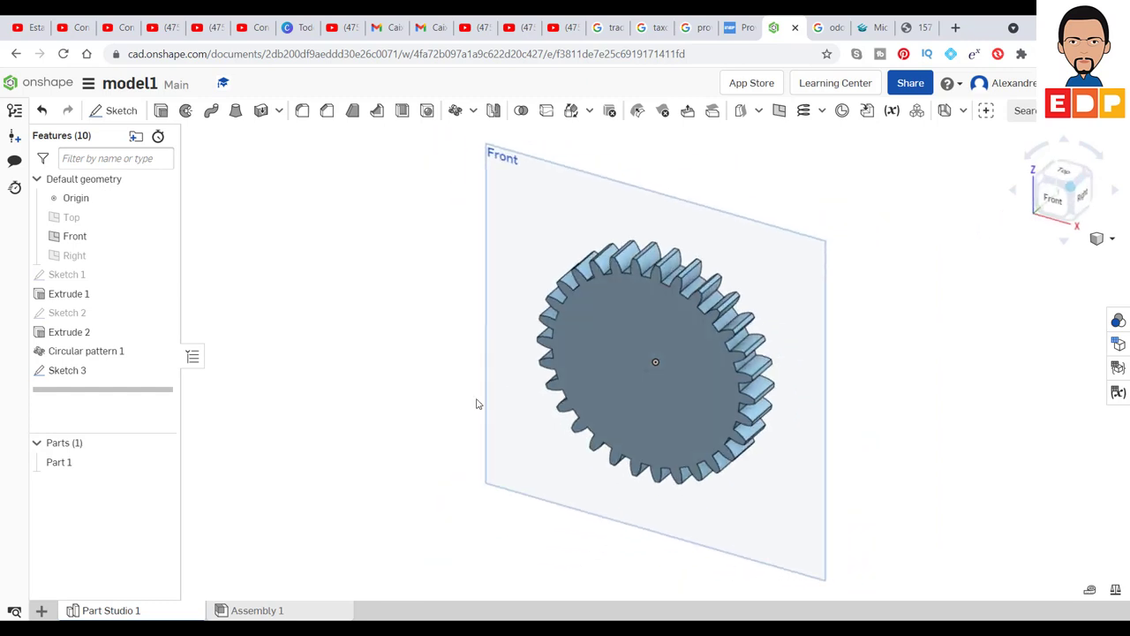
# Remove-extrude the Ø40 Sketch 3 circle with a Through all end condition
pyautogui.click(160, 113)
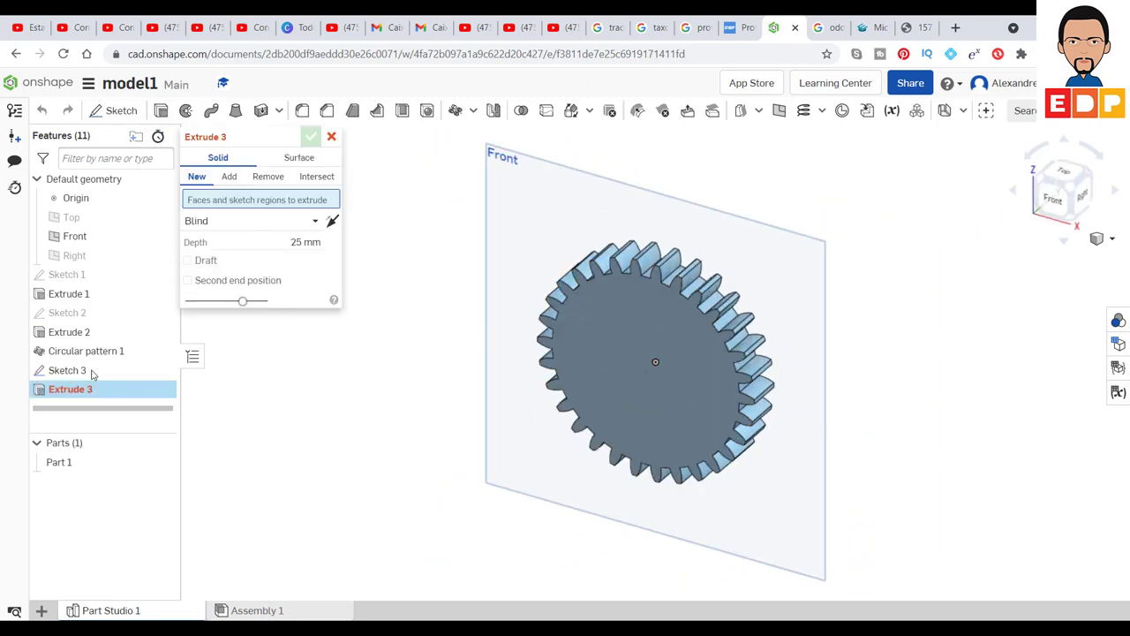
pyautogui.click(267, 179)
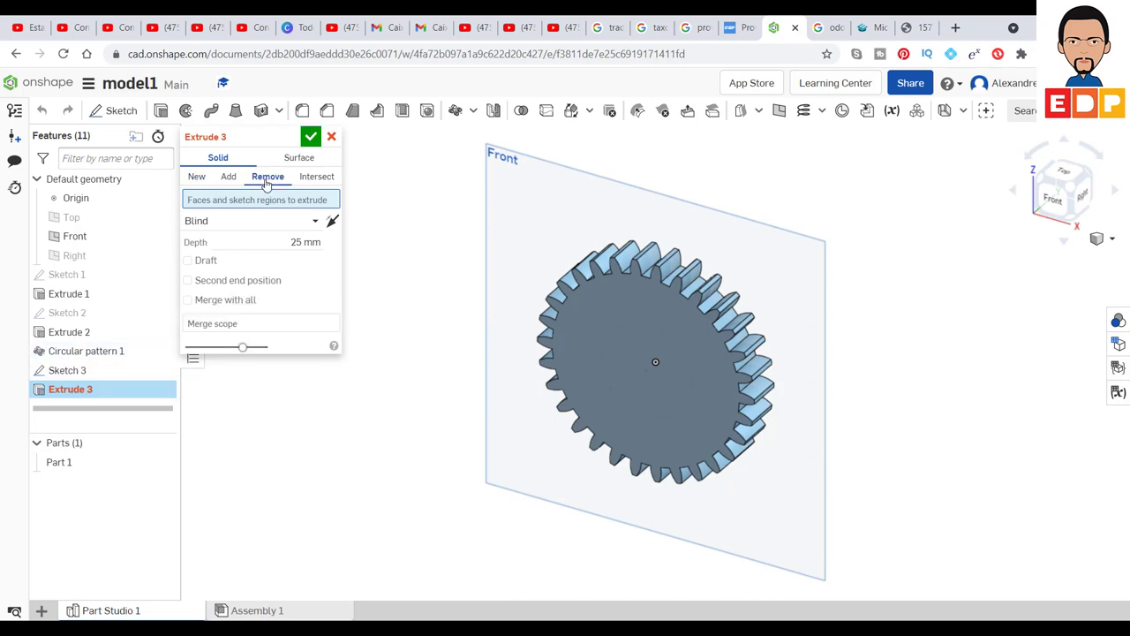
pyautogui.click(632, 346)
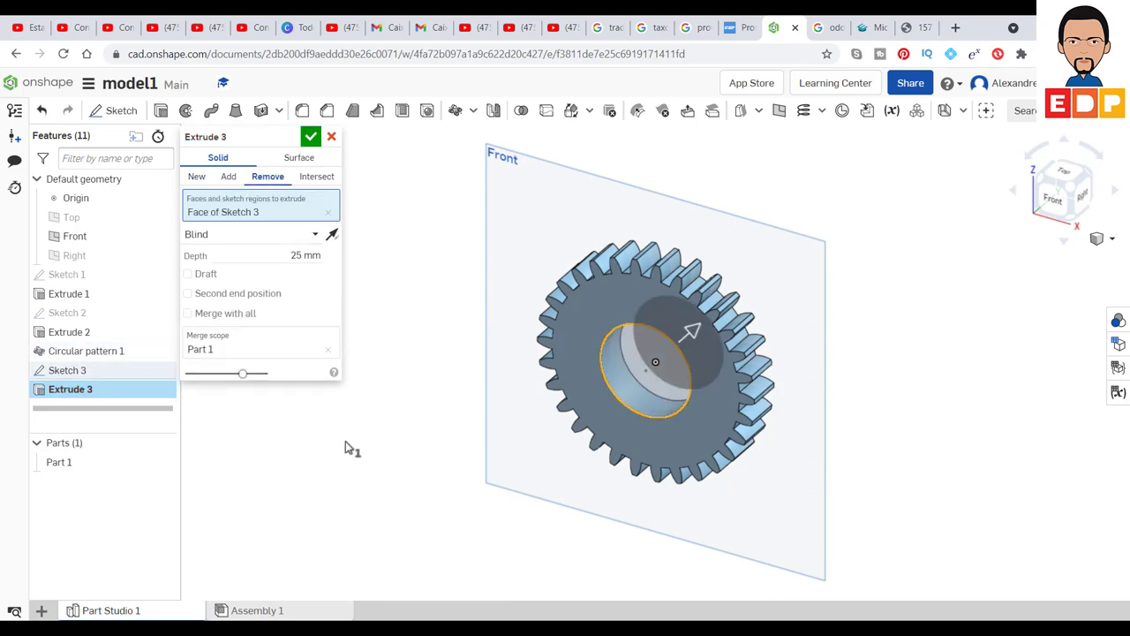
pyautogui.click(314, 236)
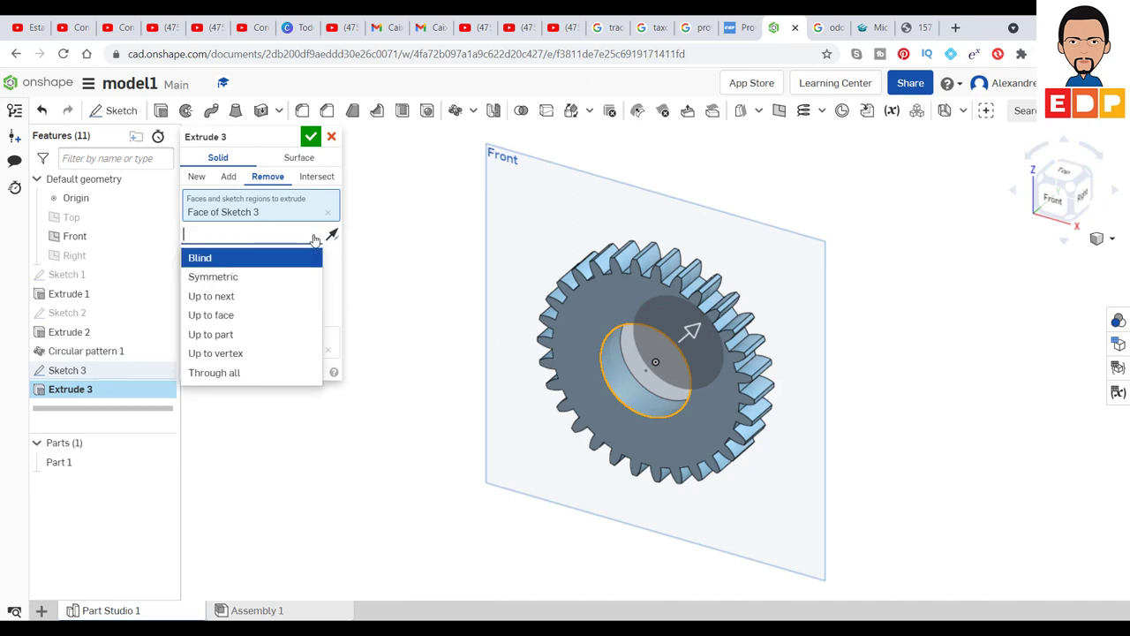
pyautogui.click(237, 372)
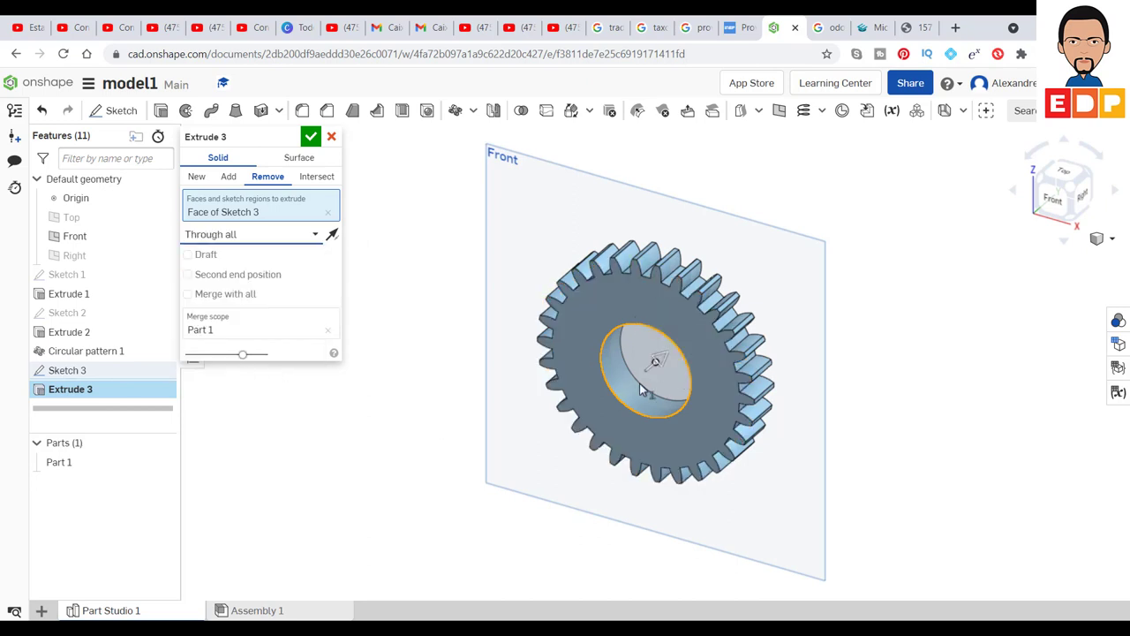
pyautogui.click(311, 138)
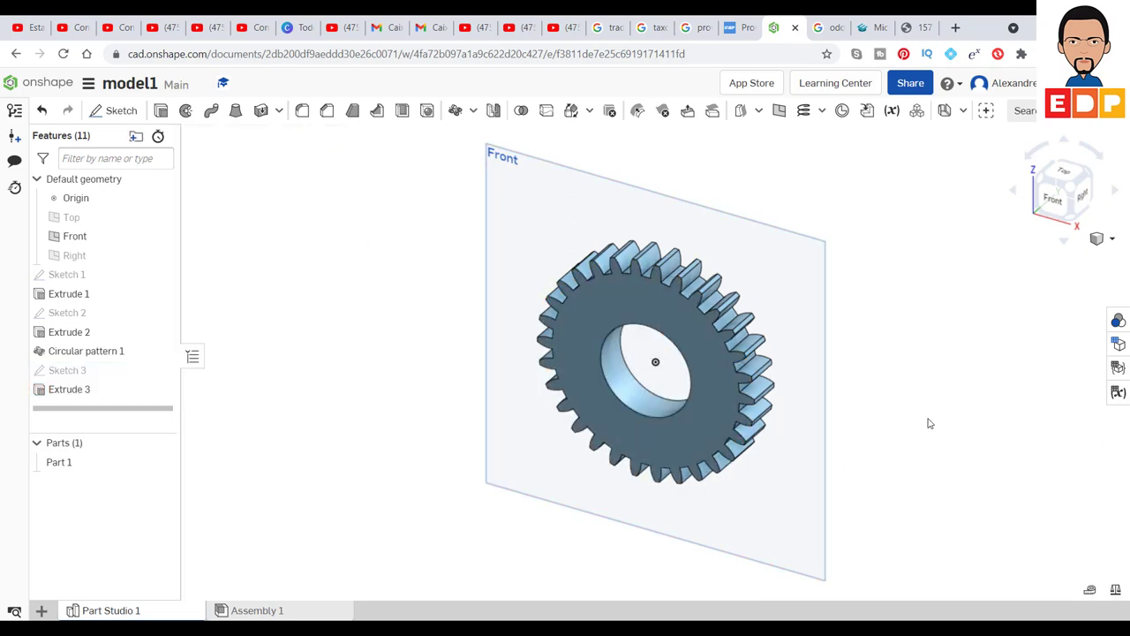
pyautogui.click(1053, 199)
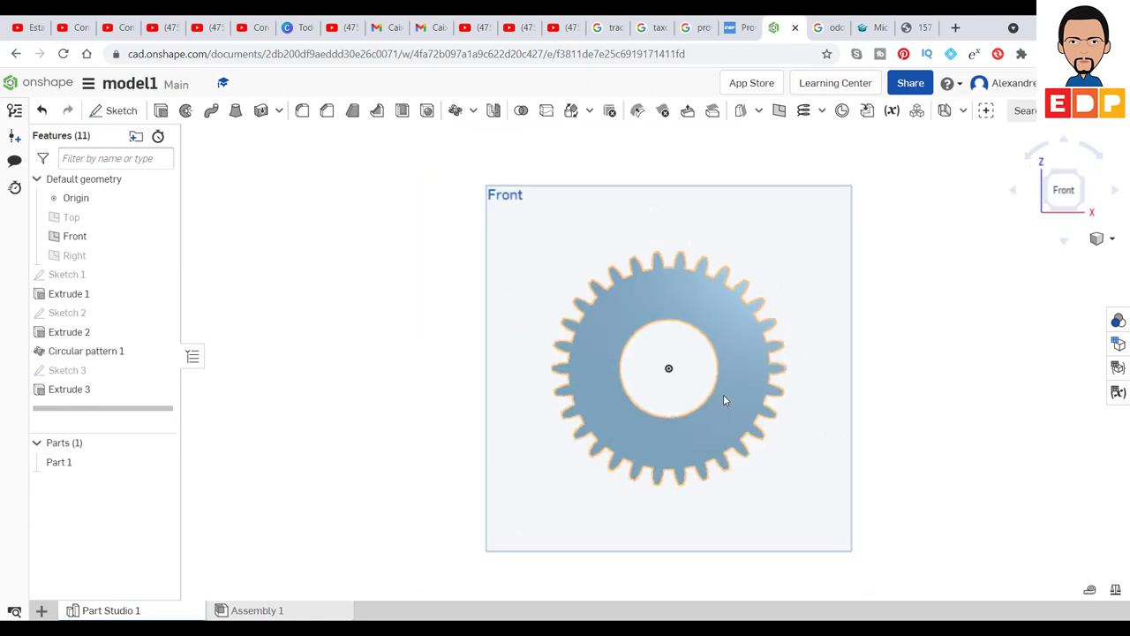
pyautogui.scroll(3, 723, 393)
pyautogui.scroll(-3, 725, 393)
pyautogui.scroll(1, 726, 389)
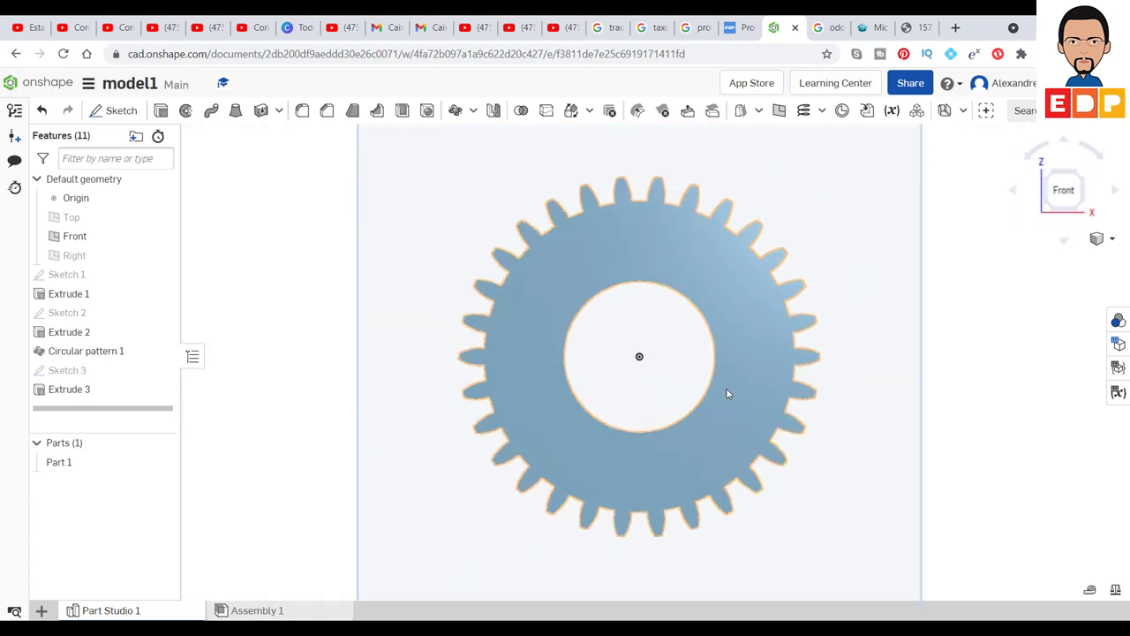
pyautogui.scroll(1, 728, 394)
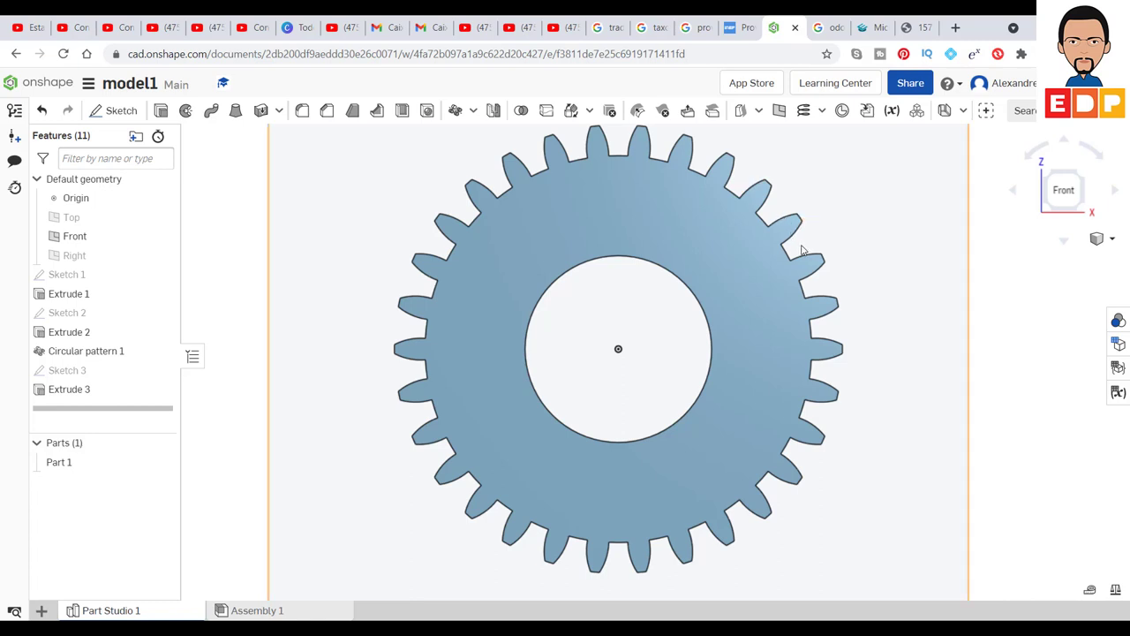
pyautogui.scroll(-3, 751, 412)
pyautogui.scroll(2, 746, 408)
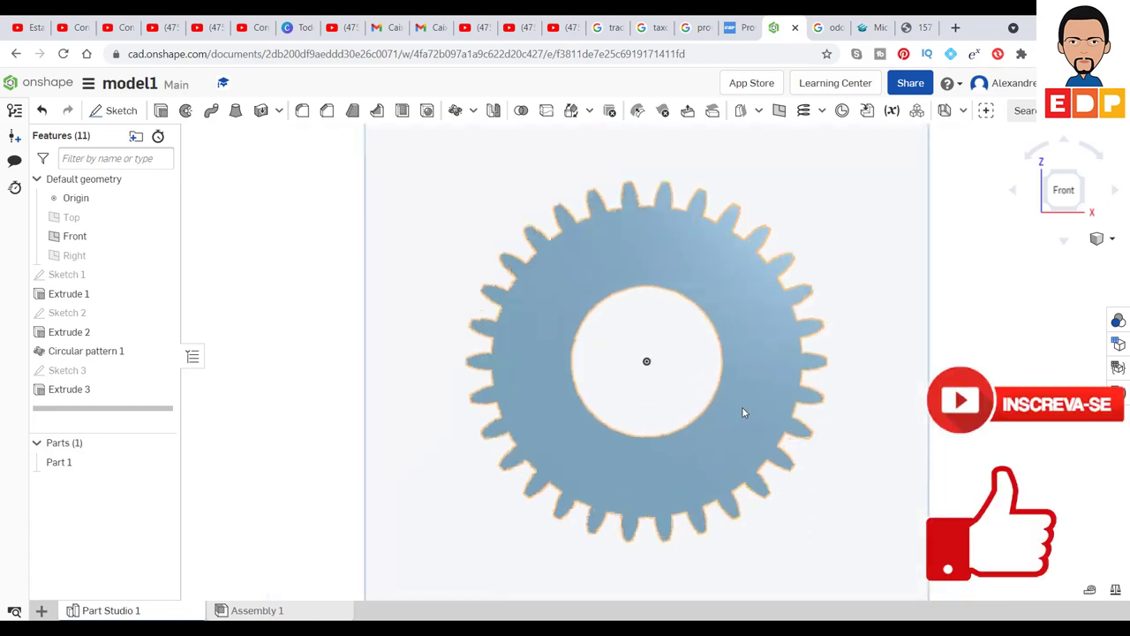